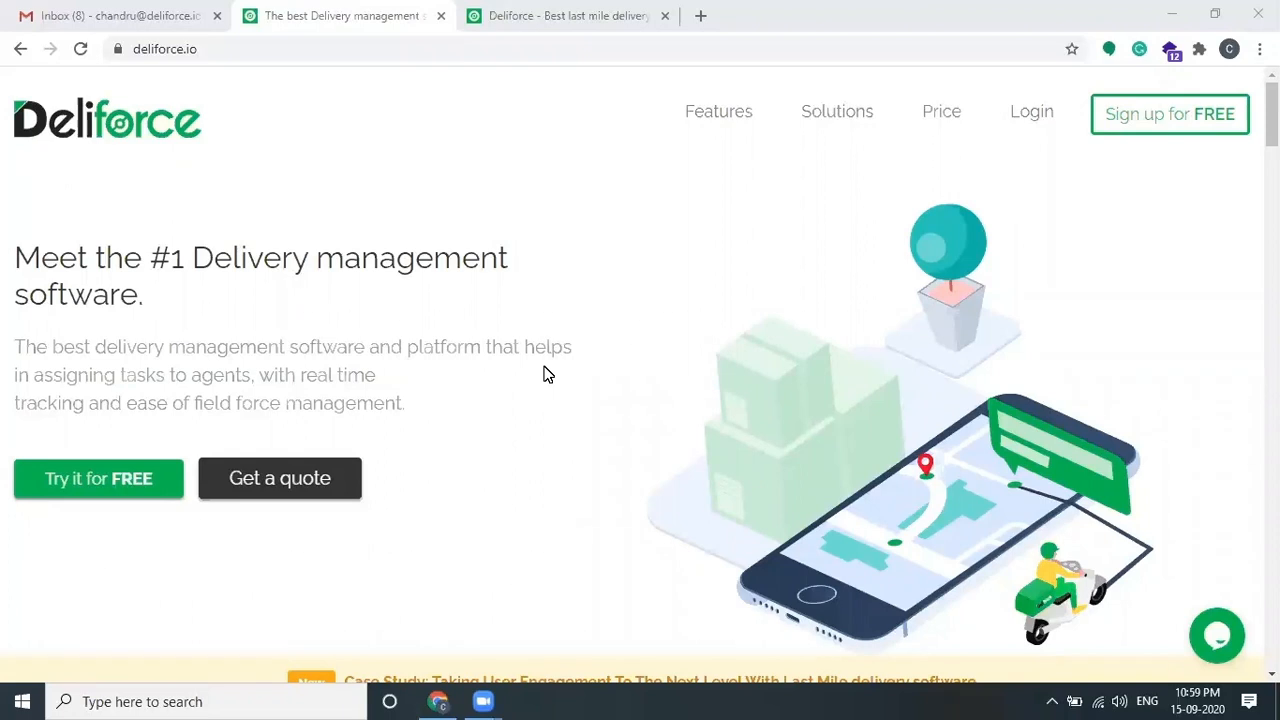
Step: Switch to the 'Deliforce - Best last mile delivery' tab with the app login page
left_click(580, 14)
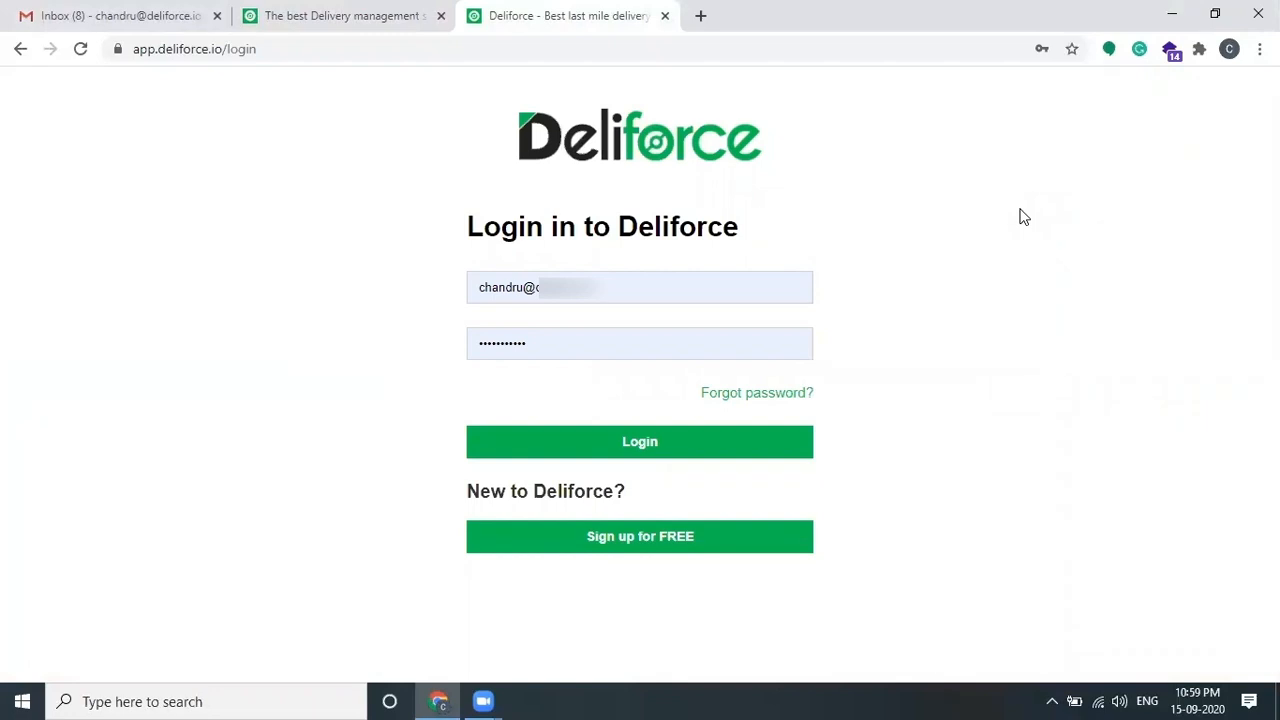
Step: Preview the sign-up form, go back, and log in to the admin dashboard
left_click(757, 537)
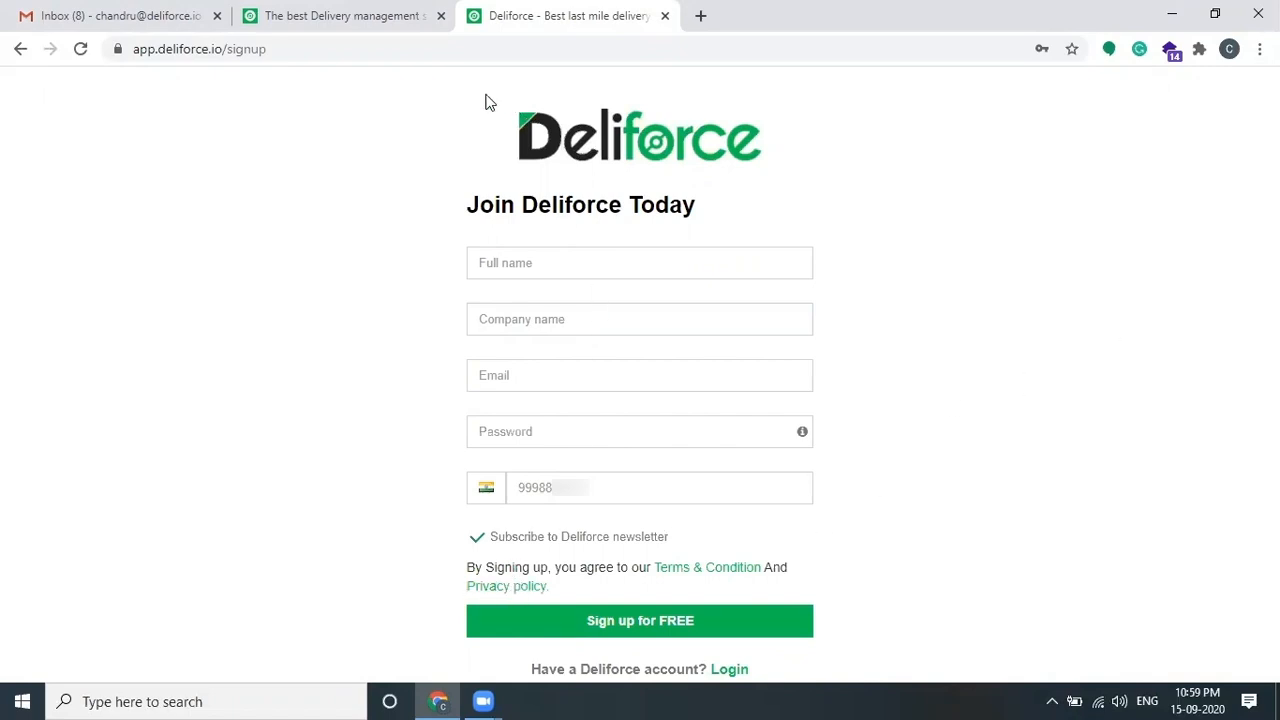
left_click(19, 50)
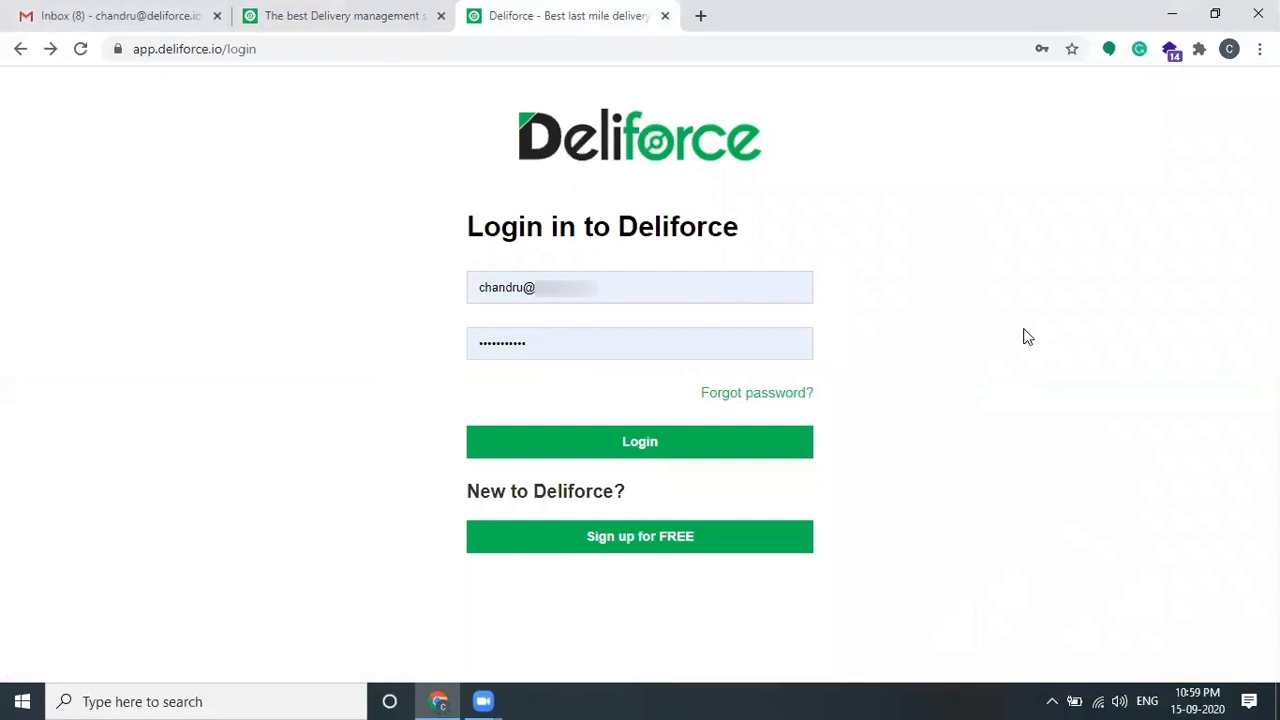
left_click(717, 449)
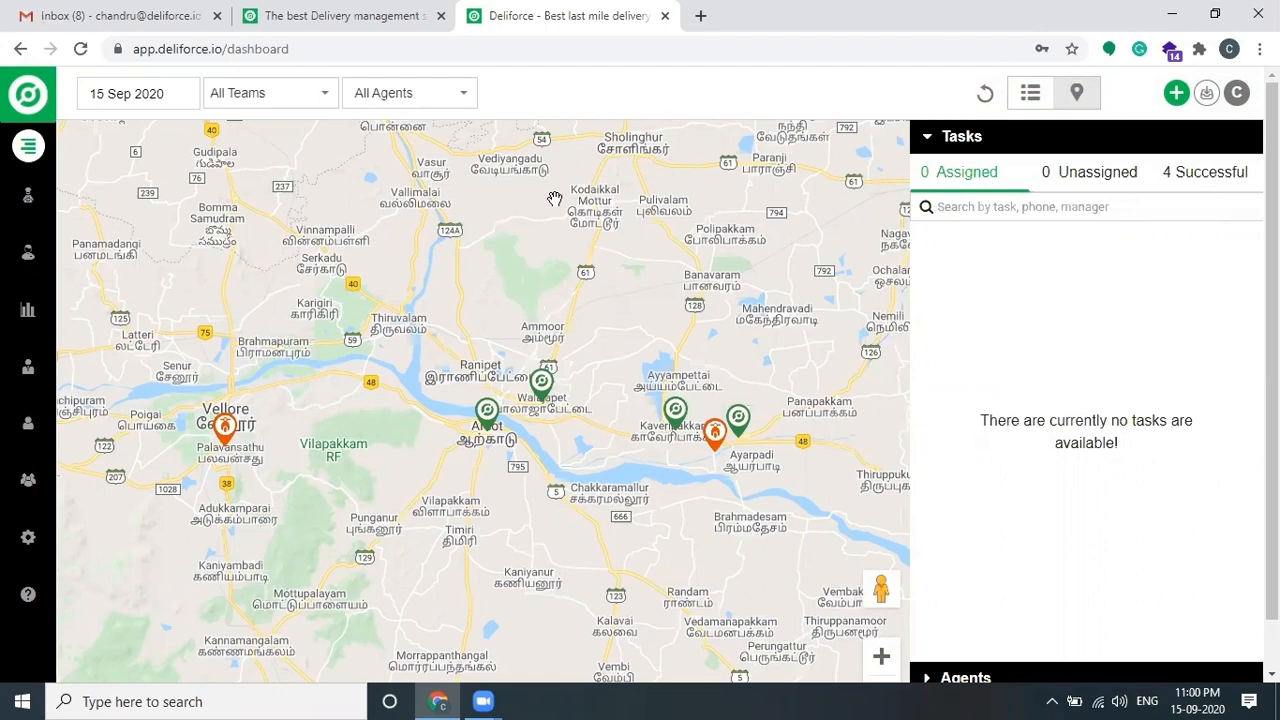
Step: Toggle between the agents and tasks summaries and view the orange map marker's agent details
left_click(929, 141)
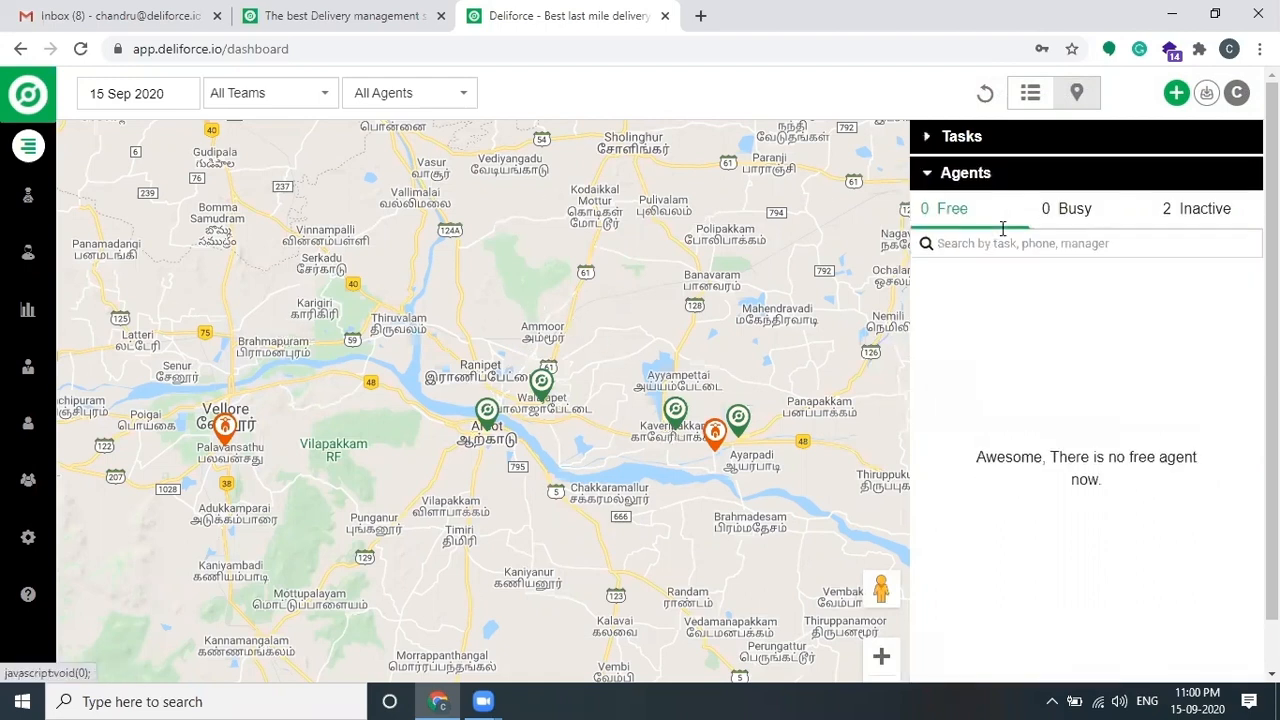
left_click(966, 137)
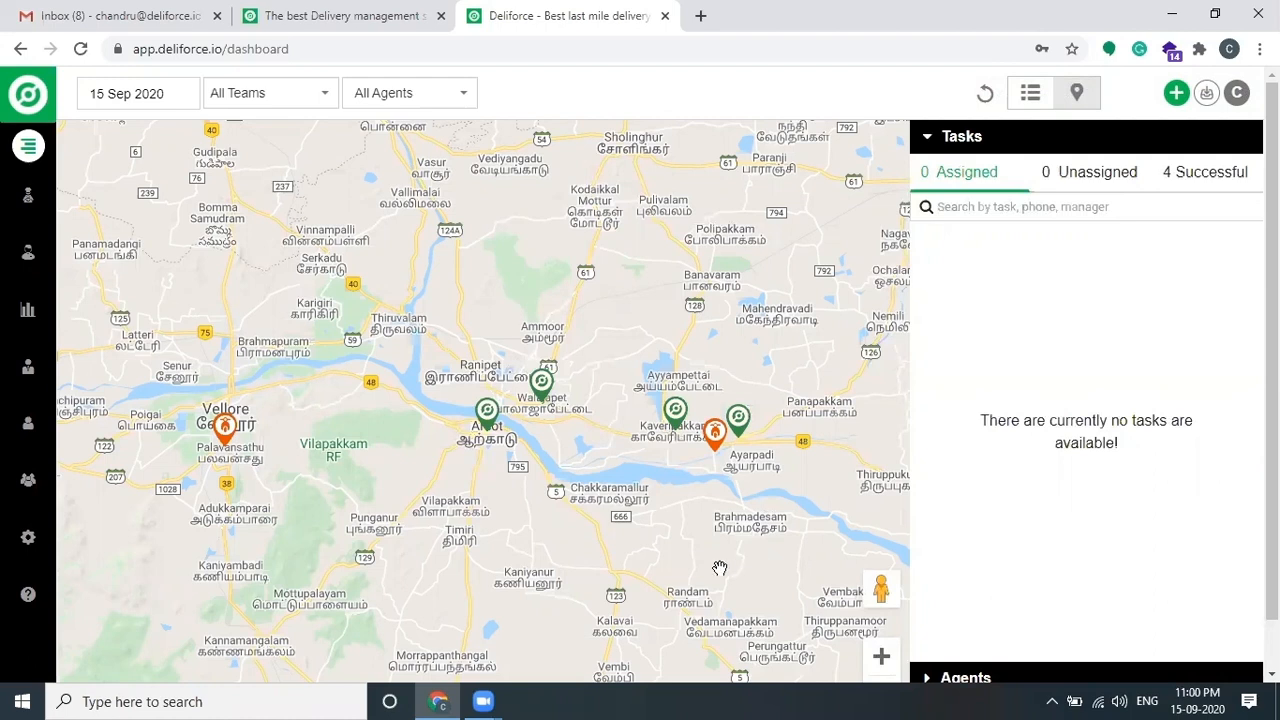
left_click(714, 436)
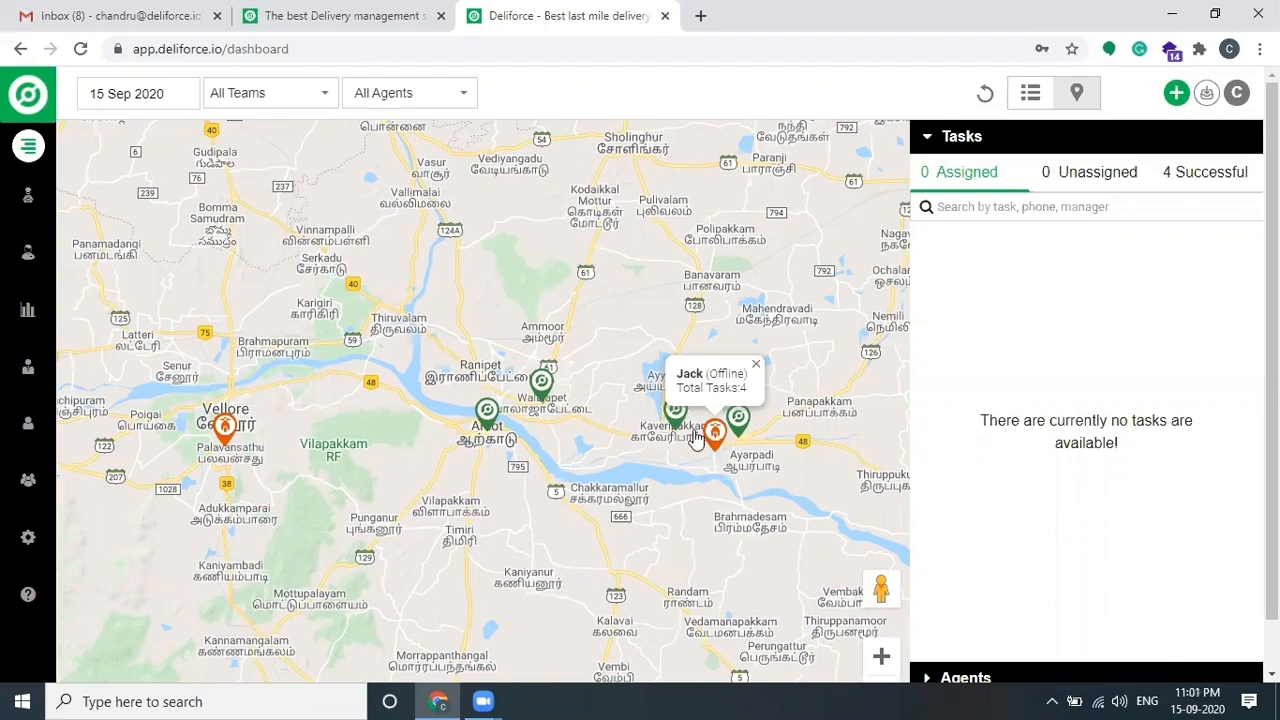
Step: Check the Unassigned and Successful task lists, open the date picker, and show the agents summary
mouse_move(489, 421)
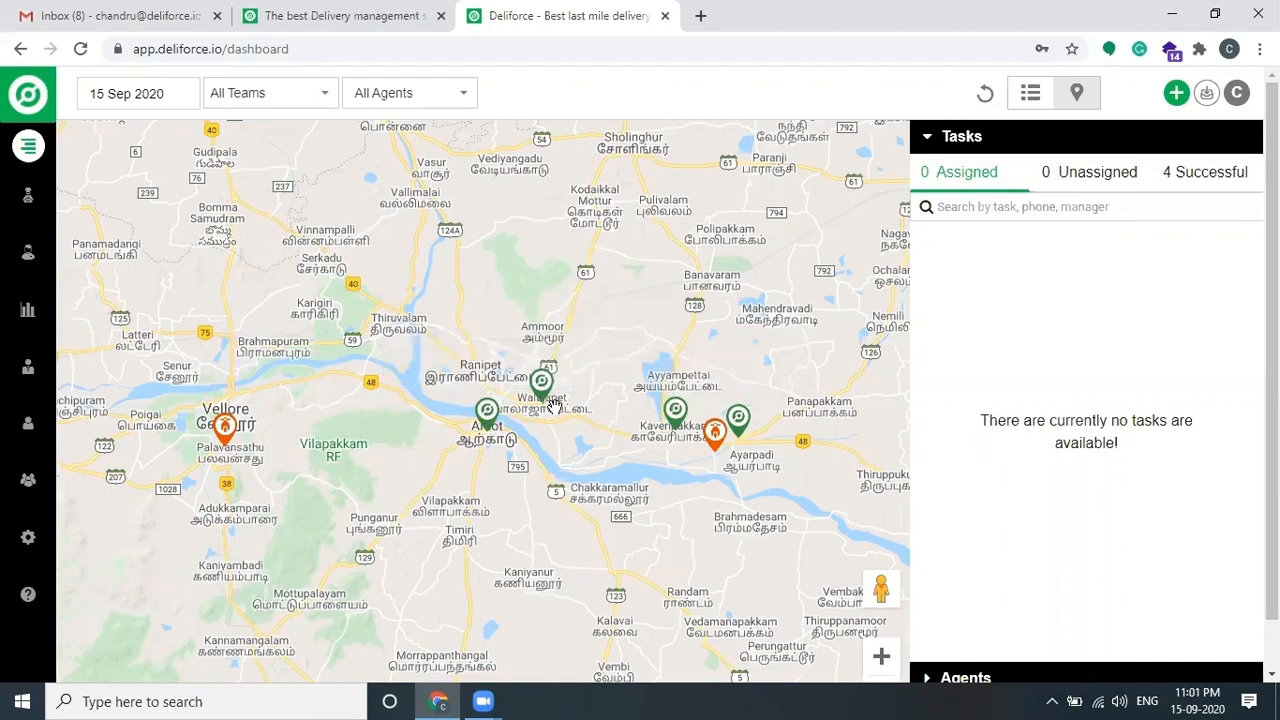
mouse_move(735, 425)
left_click(1099, 176)
left_click(1238, 173)
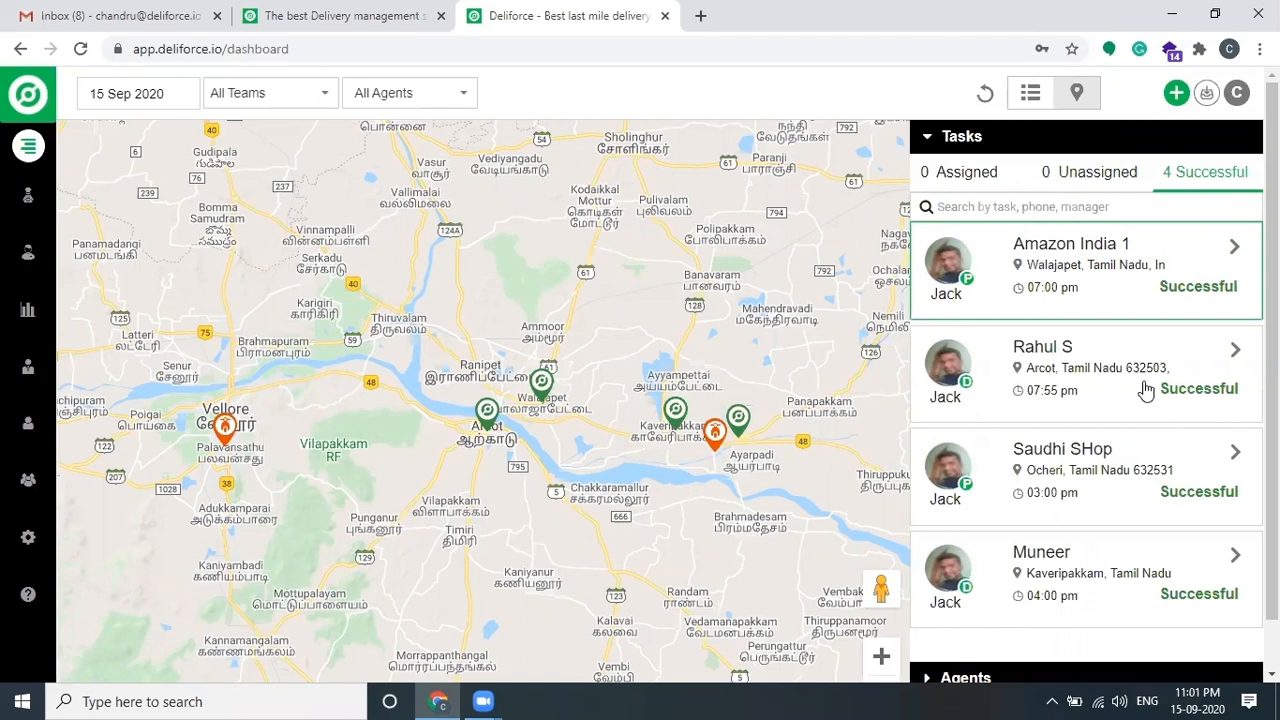
left_click(160, 102)
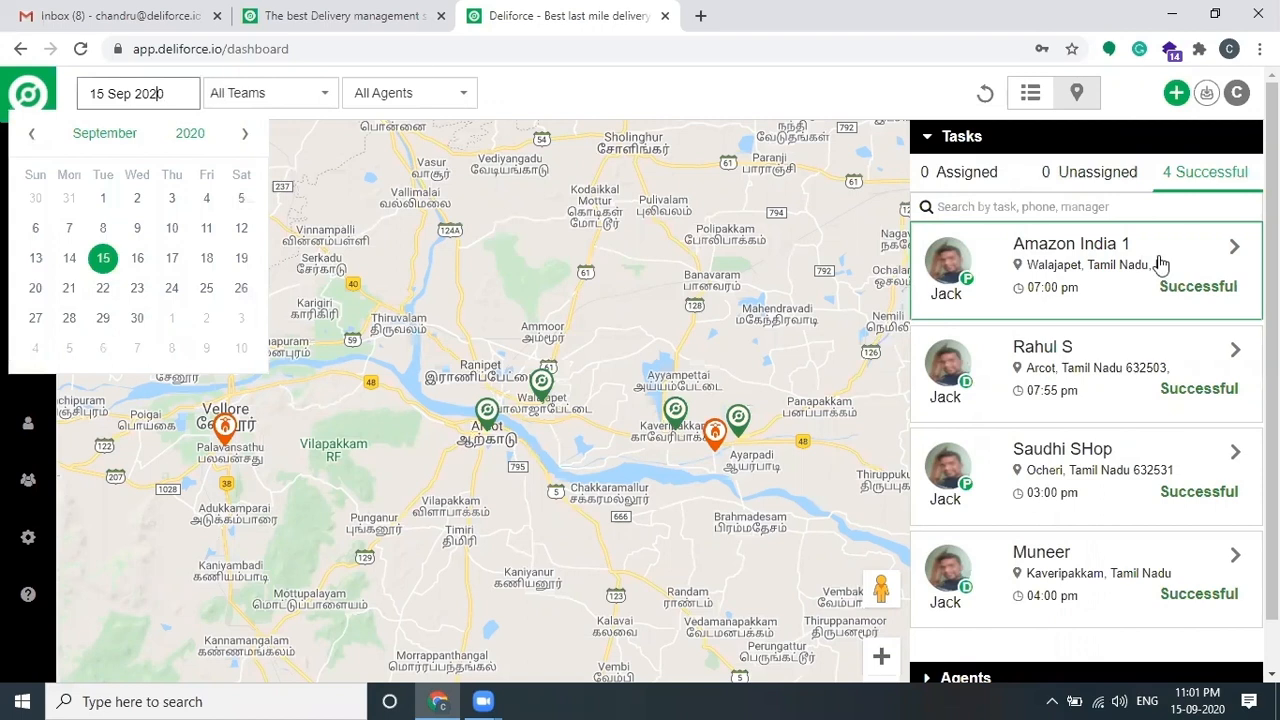
left_click(955, 140)
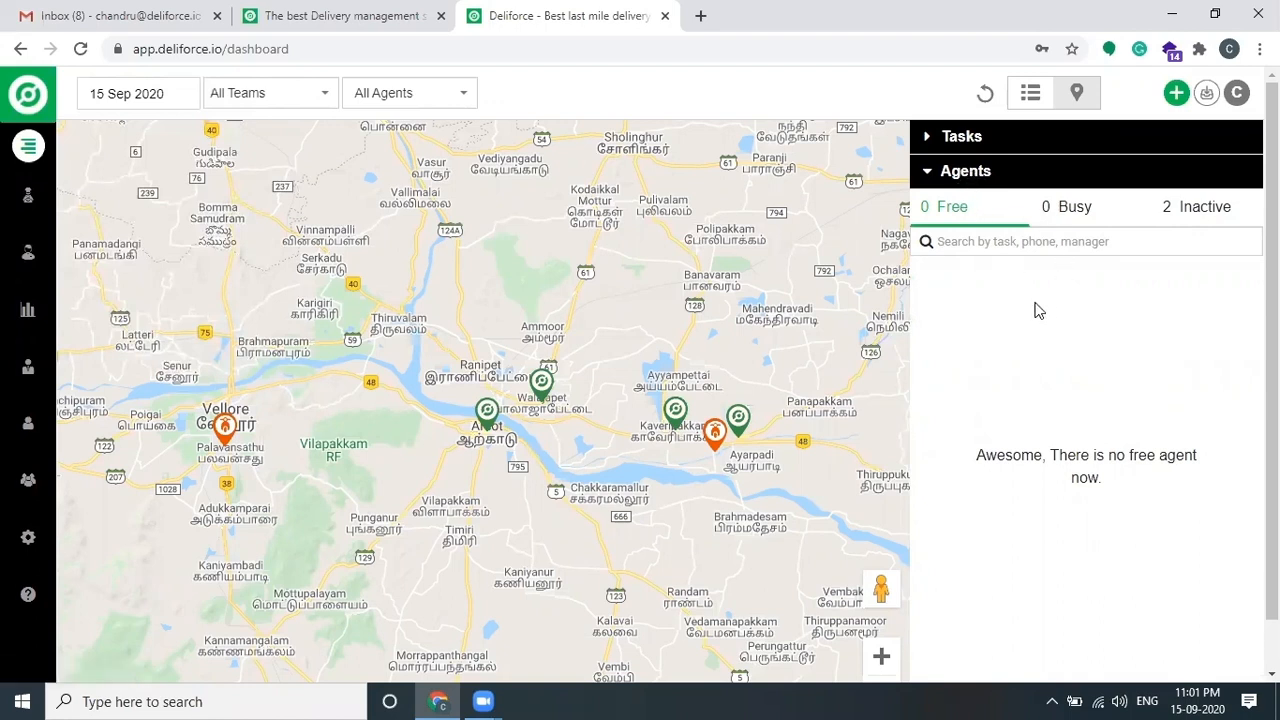
Step: List busy then inactive agents and review the 4-task agent's location, device model and battery
left_click(1058, 206)
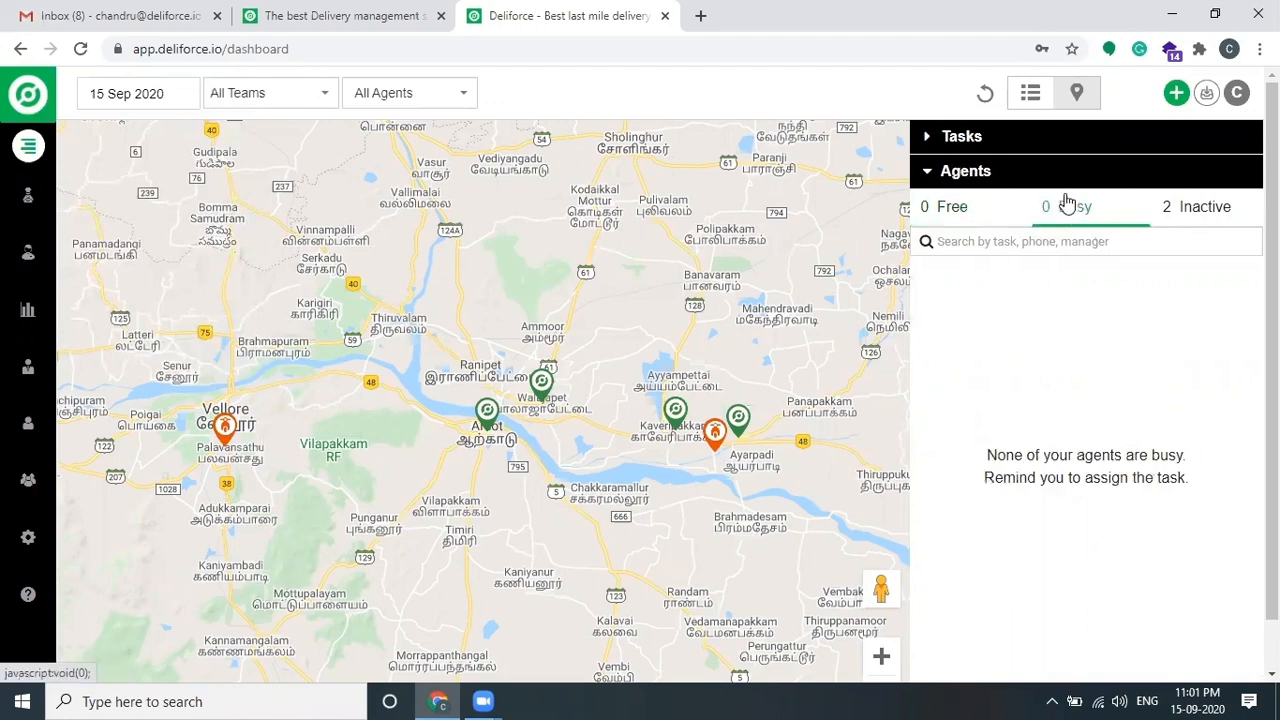
left_click(1203, 205)
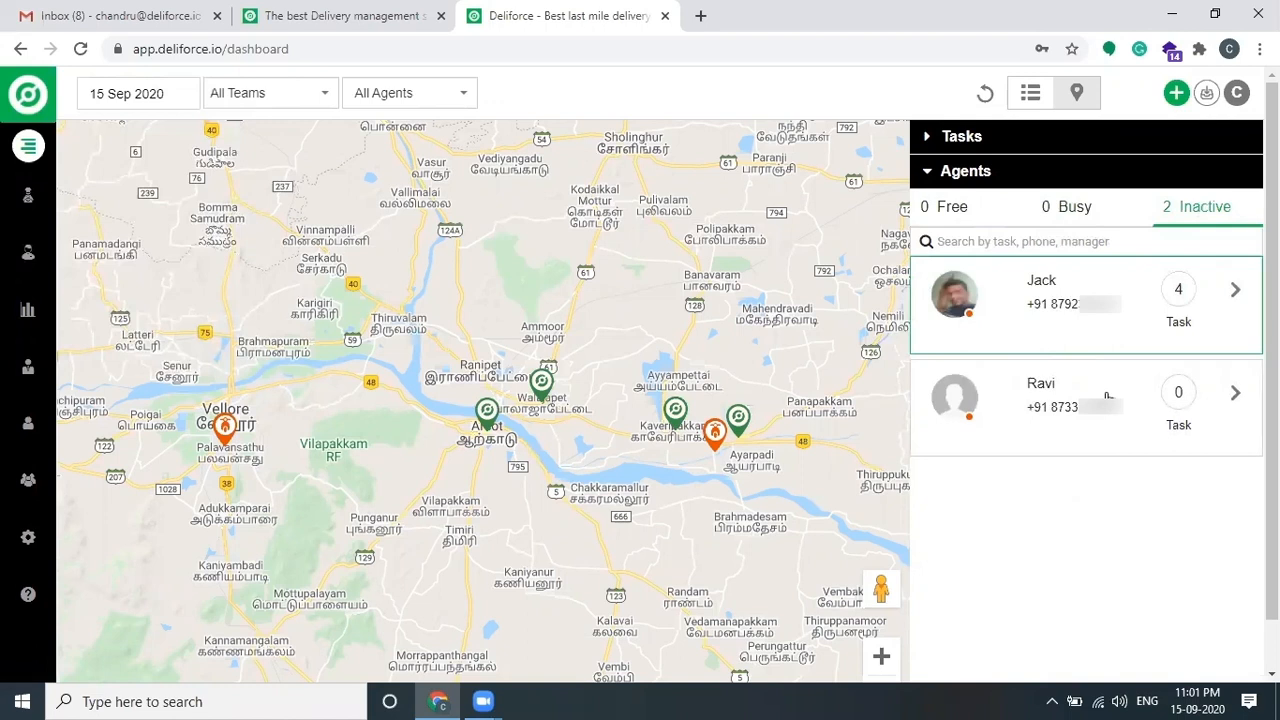
left_click(1062, 292)
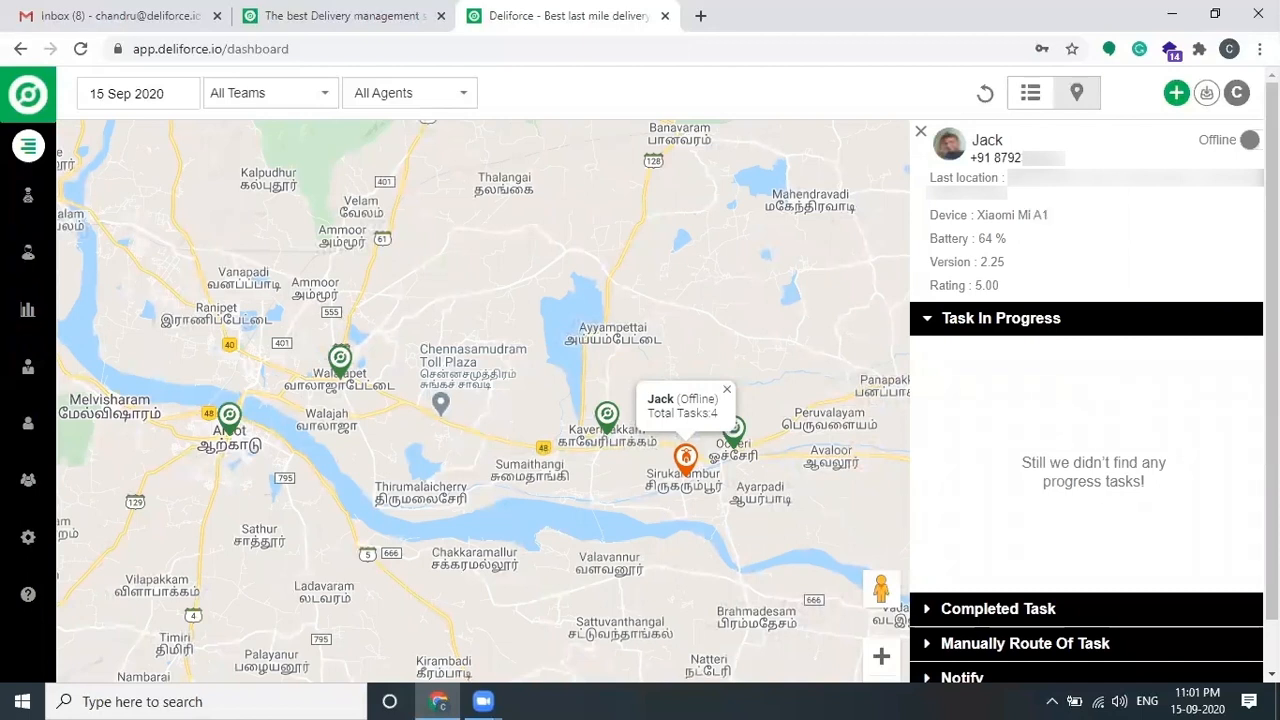
left_click_drag(1020, 182, 1028, 202)
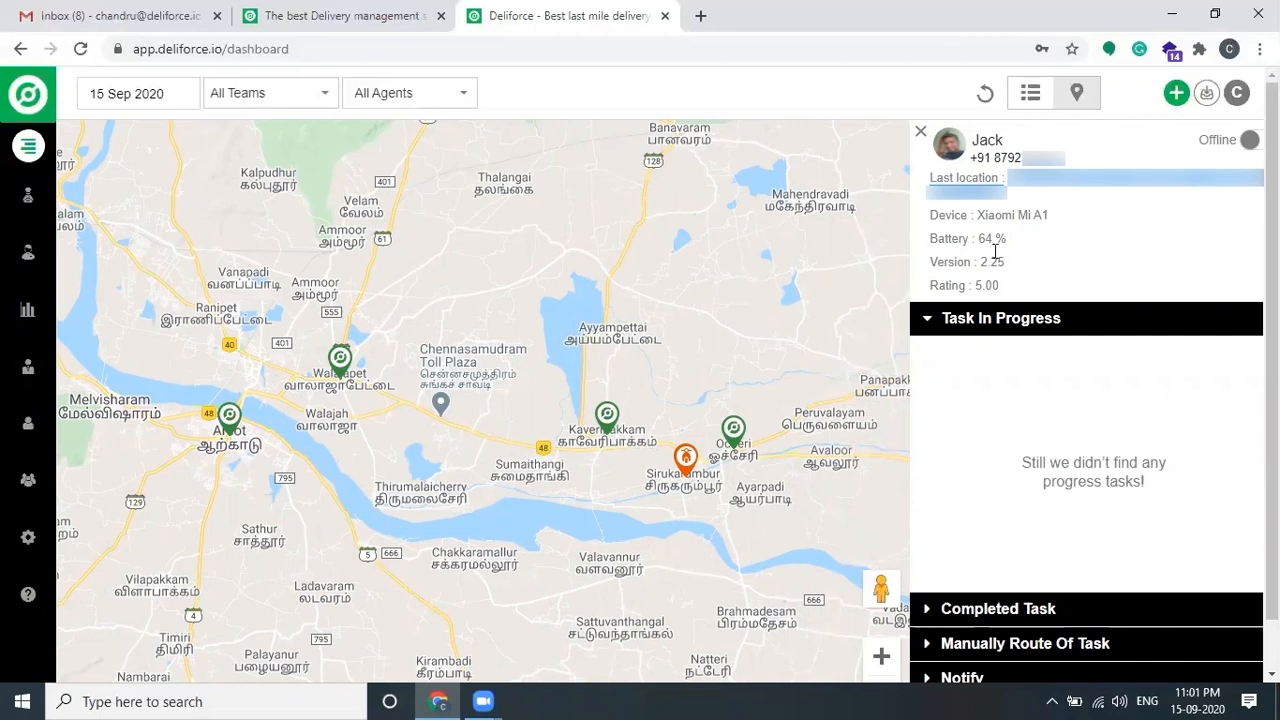
left_click_drag(975, 215, 1076, 226)
left_click_drag(977, 239, 1030, 262)
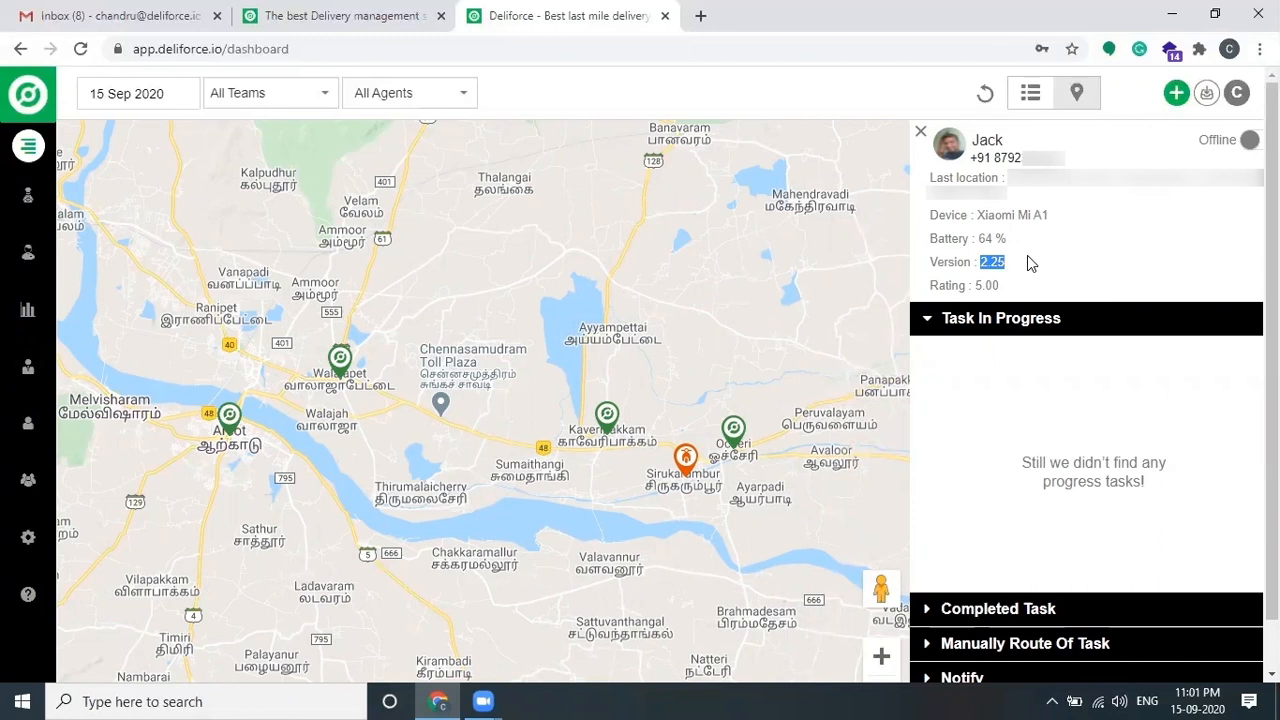
Step: Review the agent's completed tasks, then close the details to return to the agents list
left_click(1044, 320)
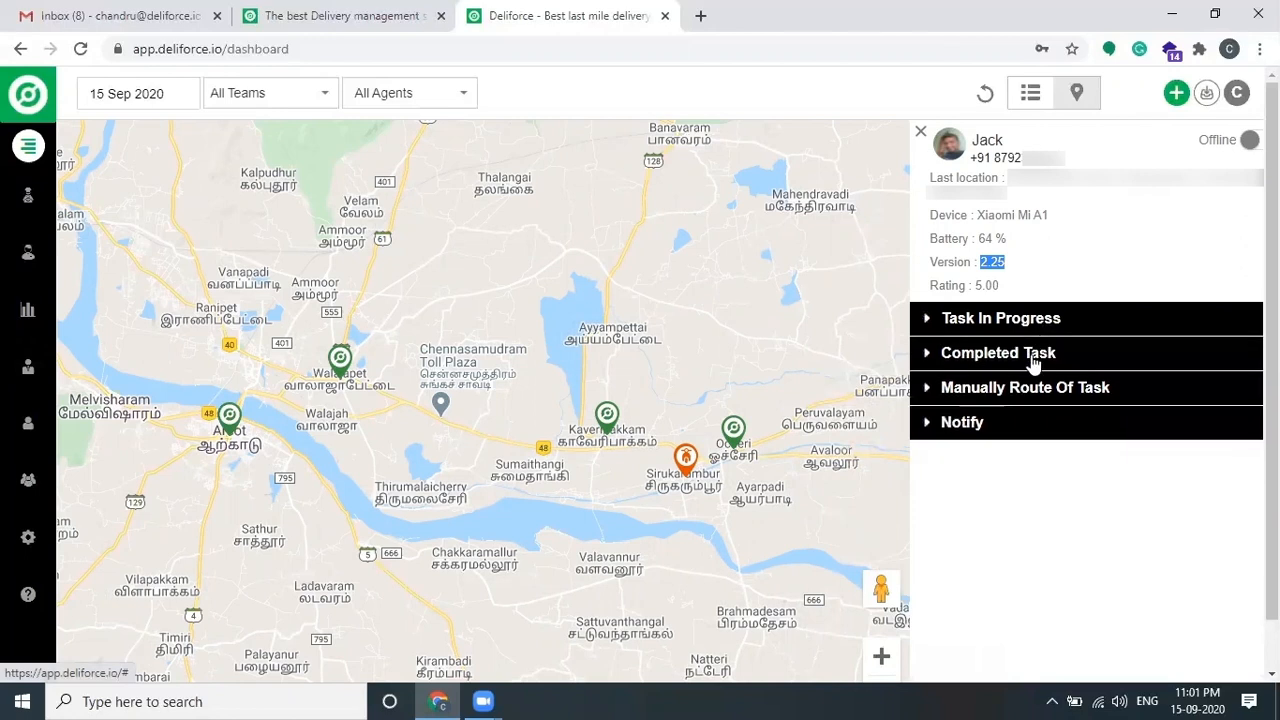
left_click(1034, 353)
scroll(1115, 418, "down", 1)
scroll(1100, 400, "up", 1)
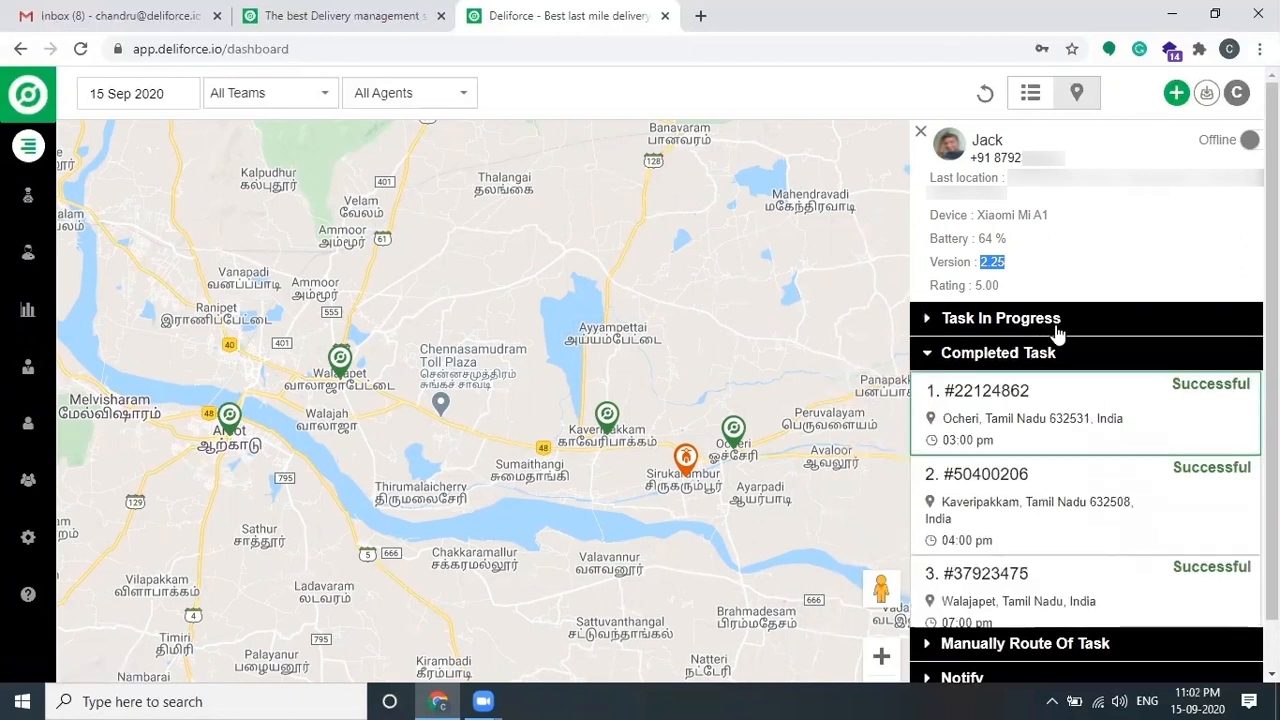
left_click(1051, 352)
left_click(920, 131)
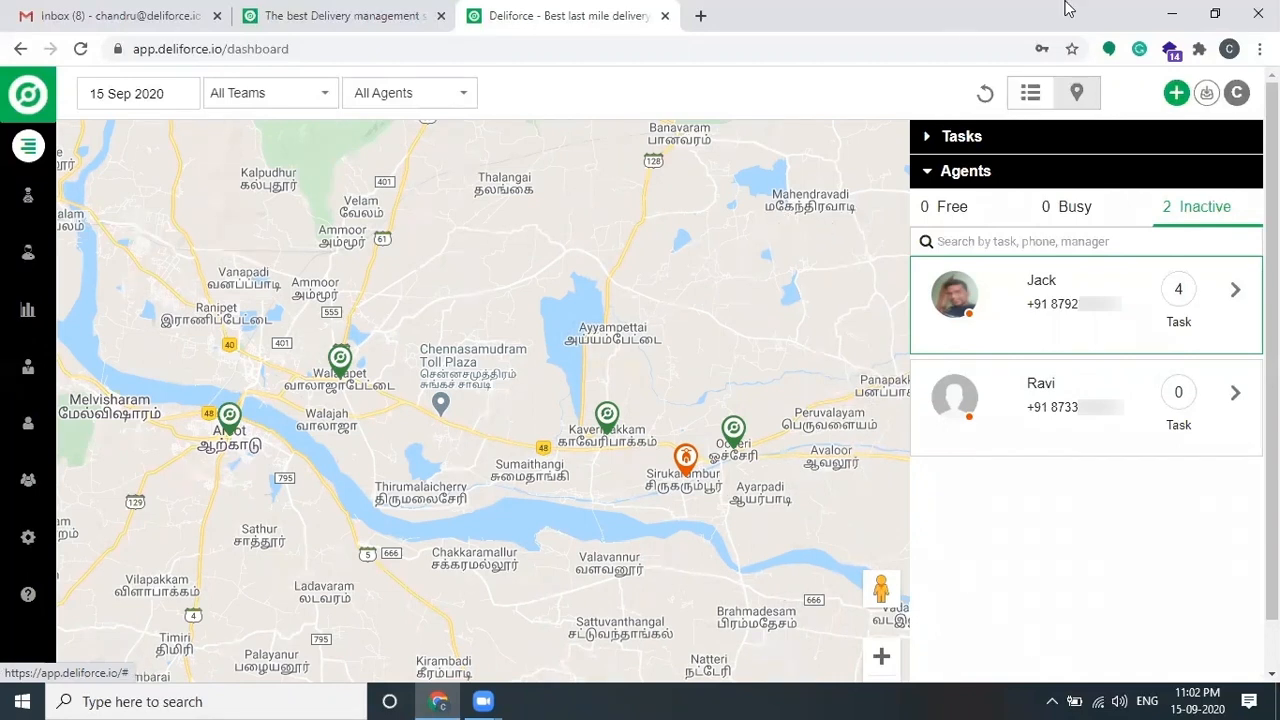
Step: Filter the full task table to the 8–15 September date range and apply it
left_click(1031, 93)
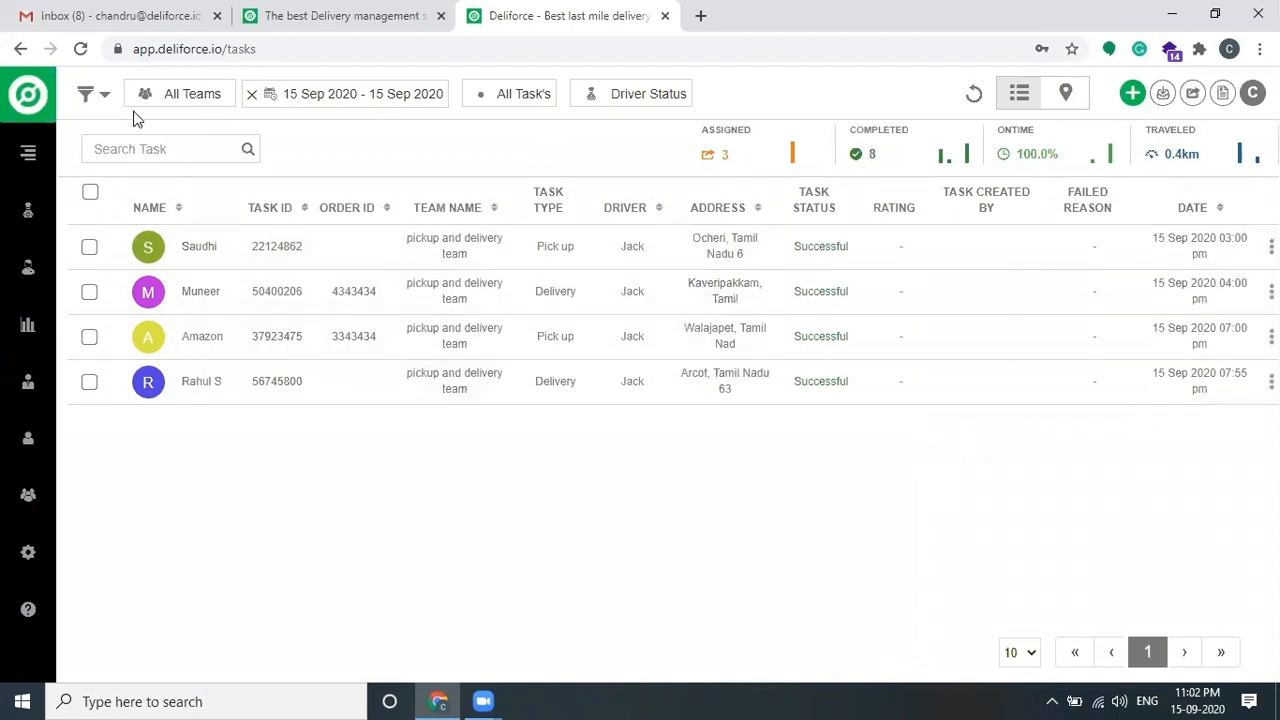
left_click(105, 95)
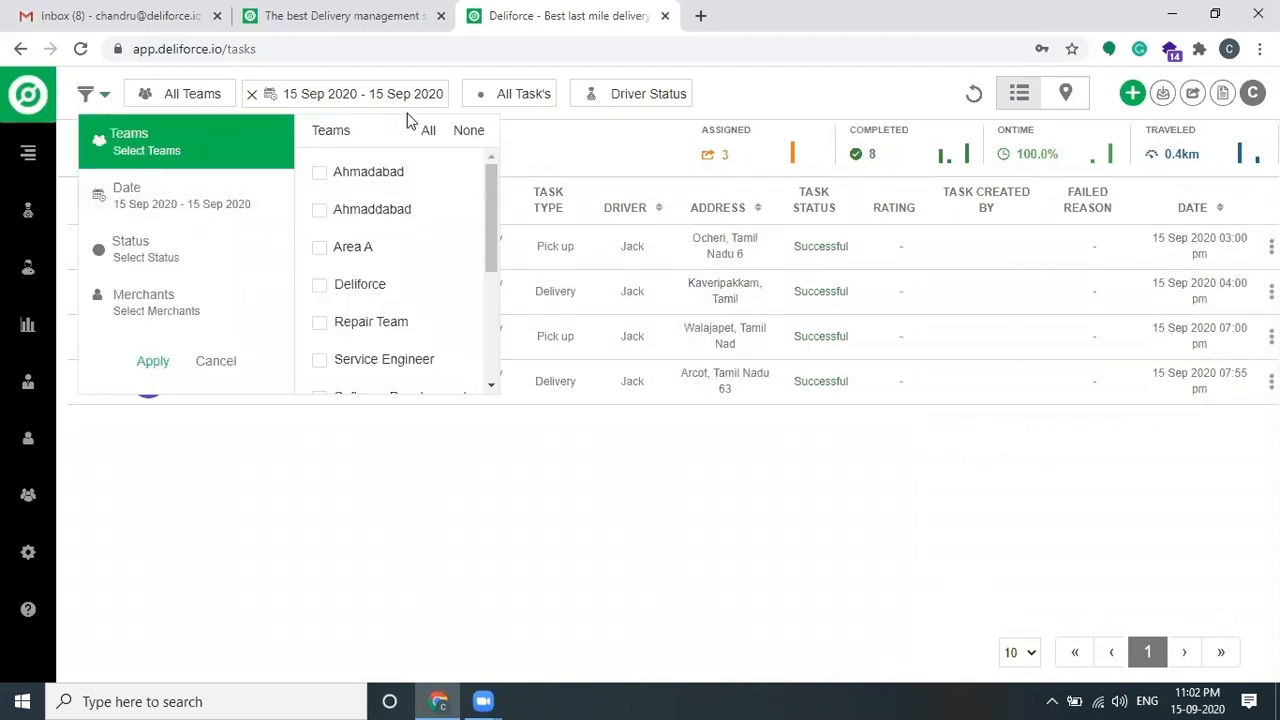
left_click(235, 200)
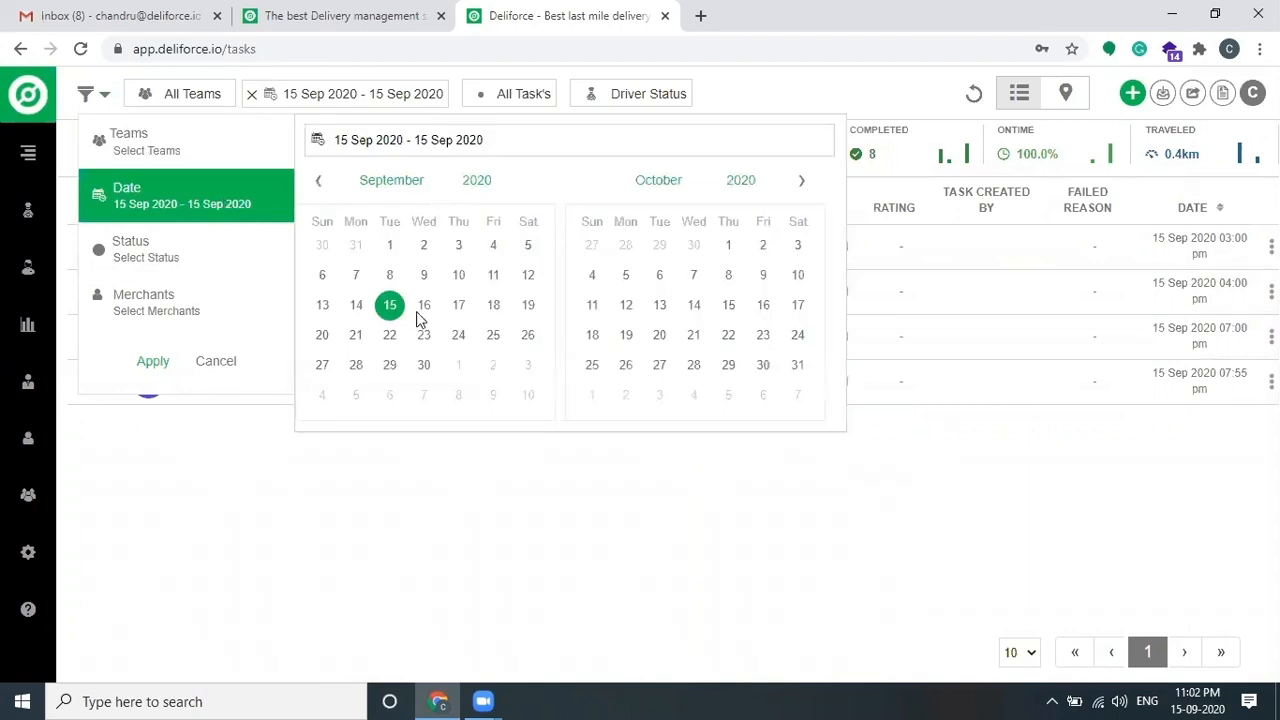
left_click(389, 275)
left_click(390, 305)
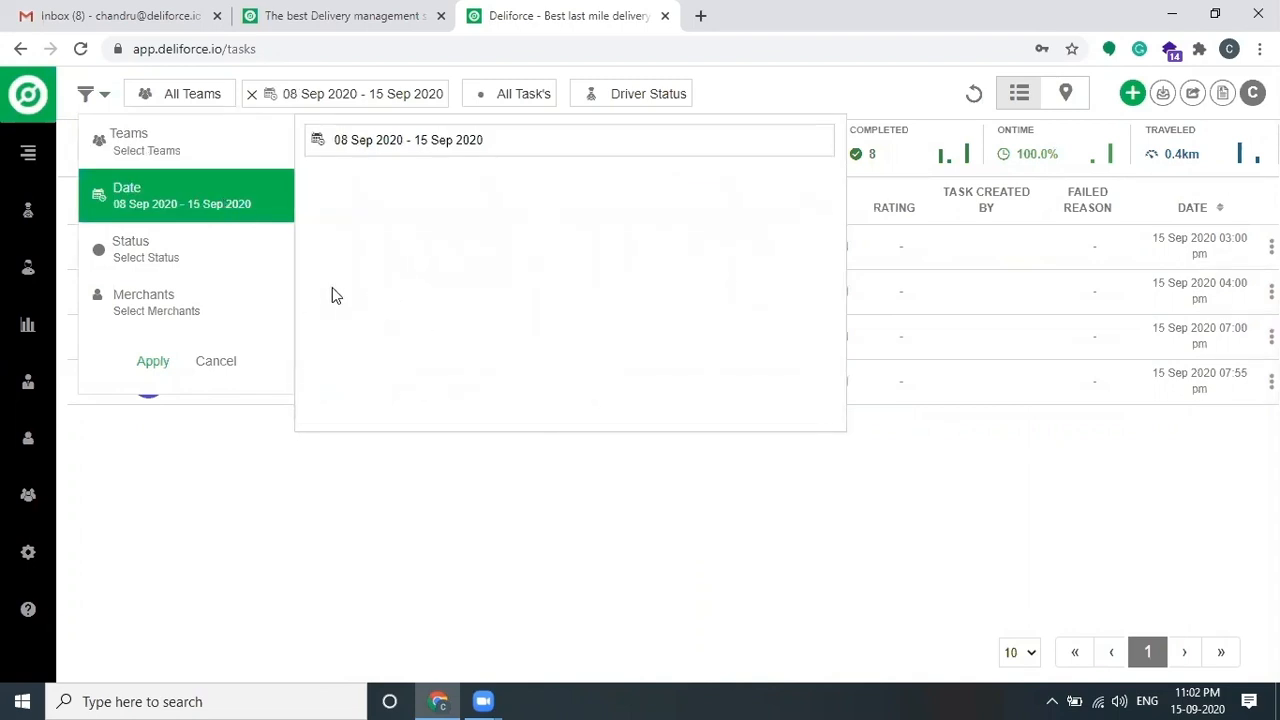
left_click(161, 250)
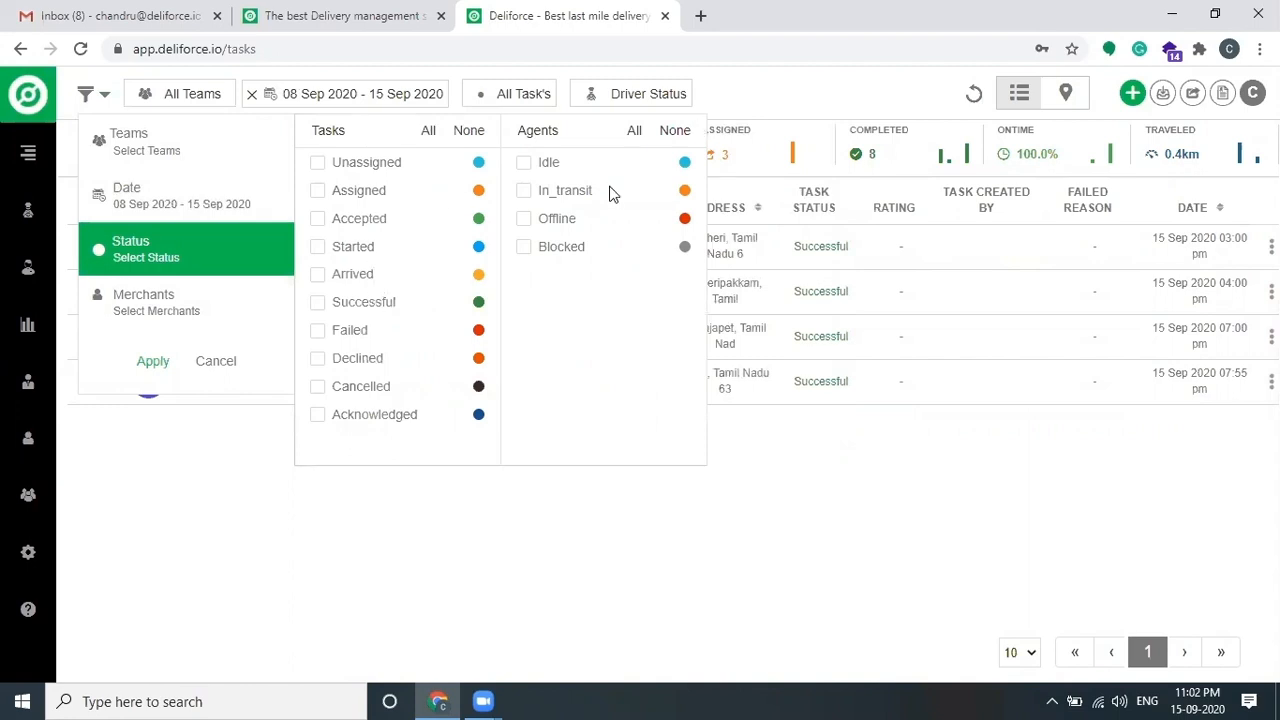
left_click(158, 366)
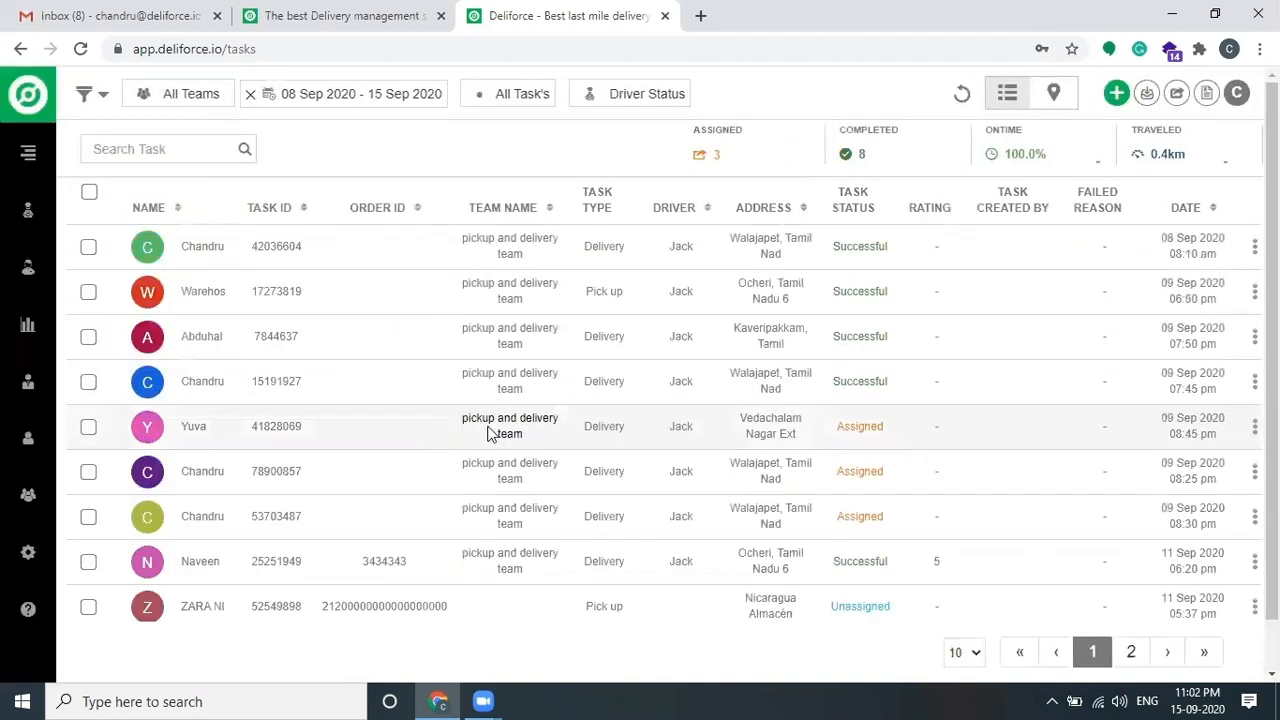
scroll(590, 424, "down", 1)
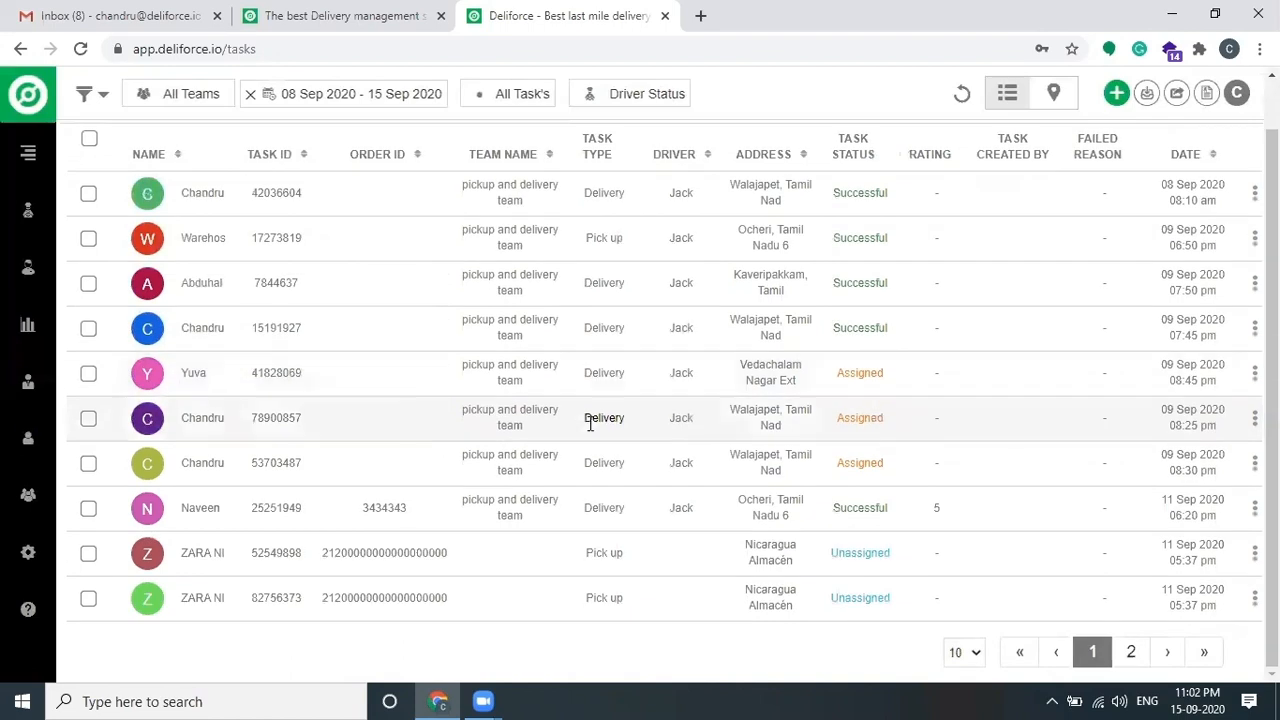
scroll(590, 424, "up", 1)
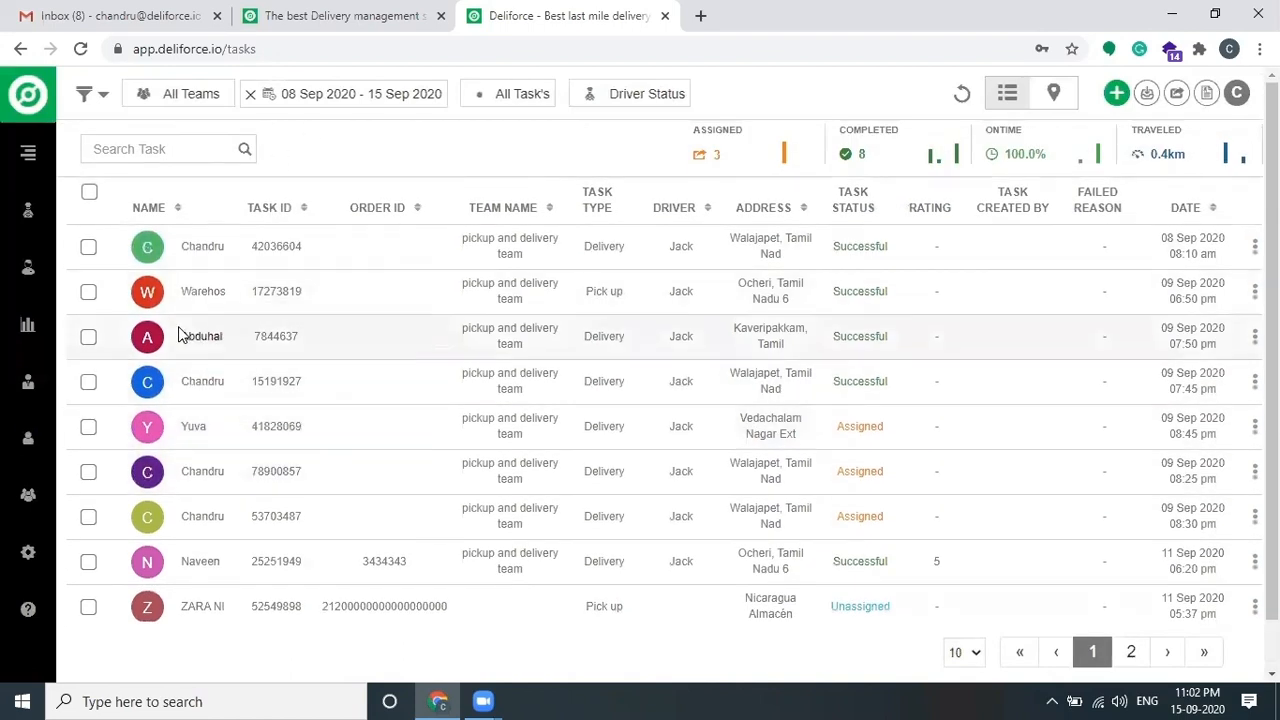
Step: Select all tasks, view the available status changes without applying one, and return to the map
left_click(91, 194)
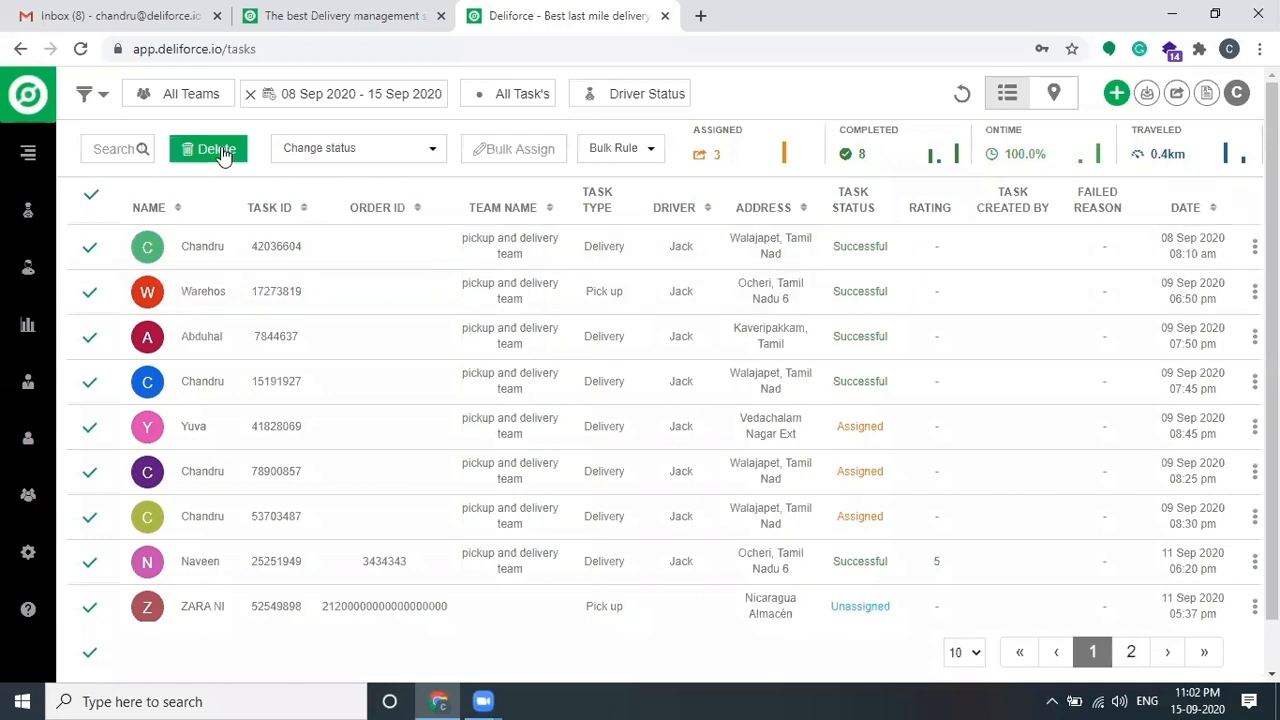
left_click(362, 150)
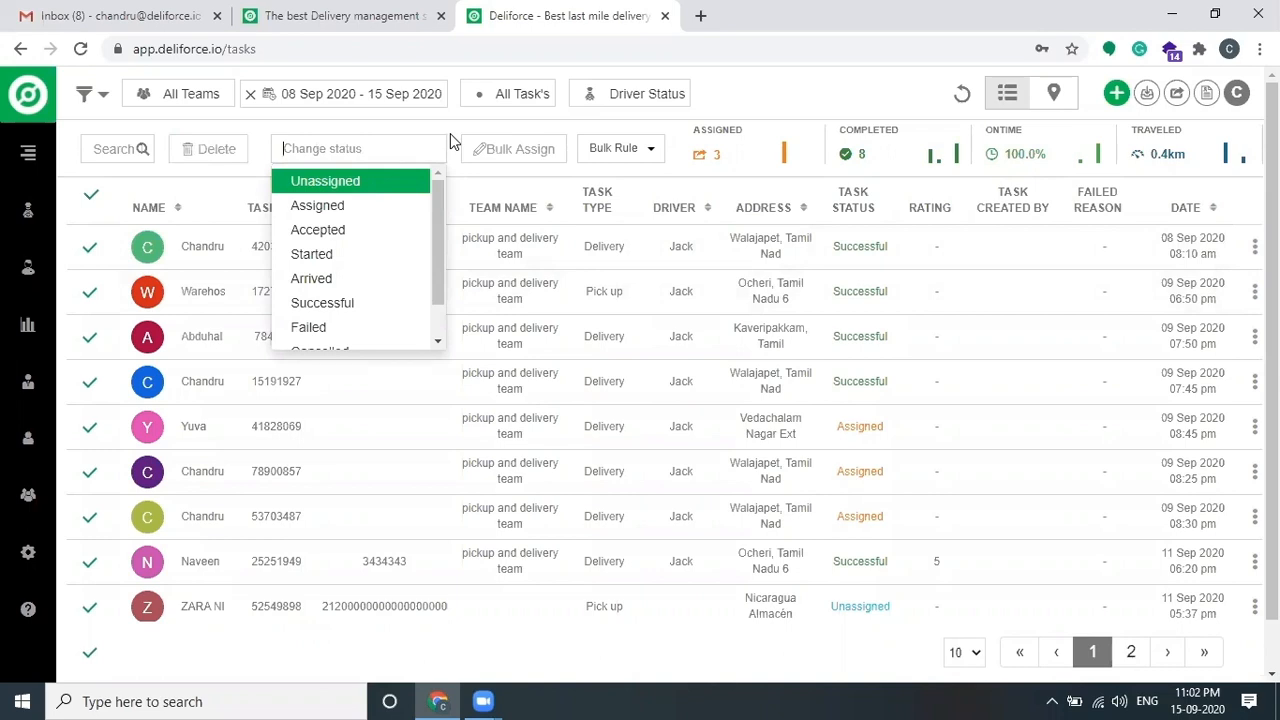
left_click(450, 133)
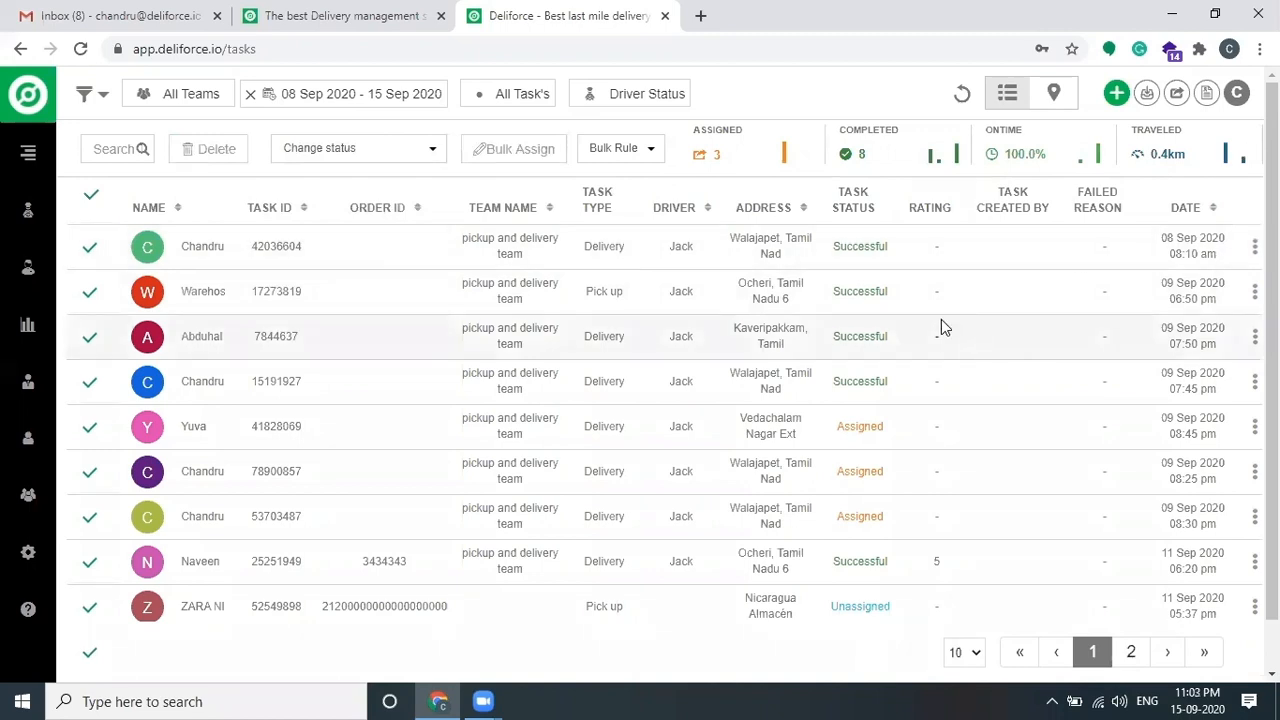
left_click(1052, 93)
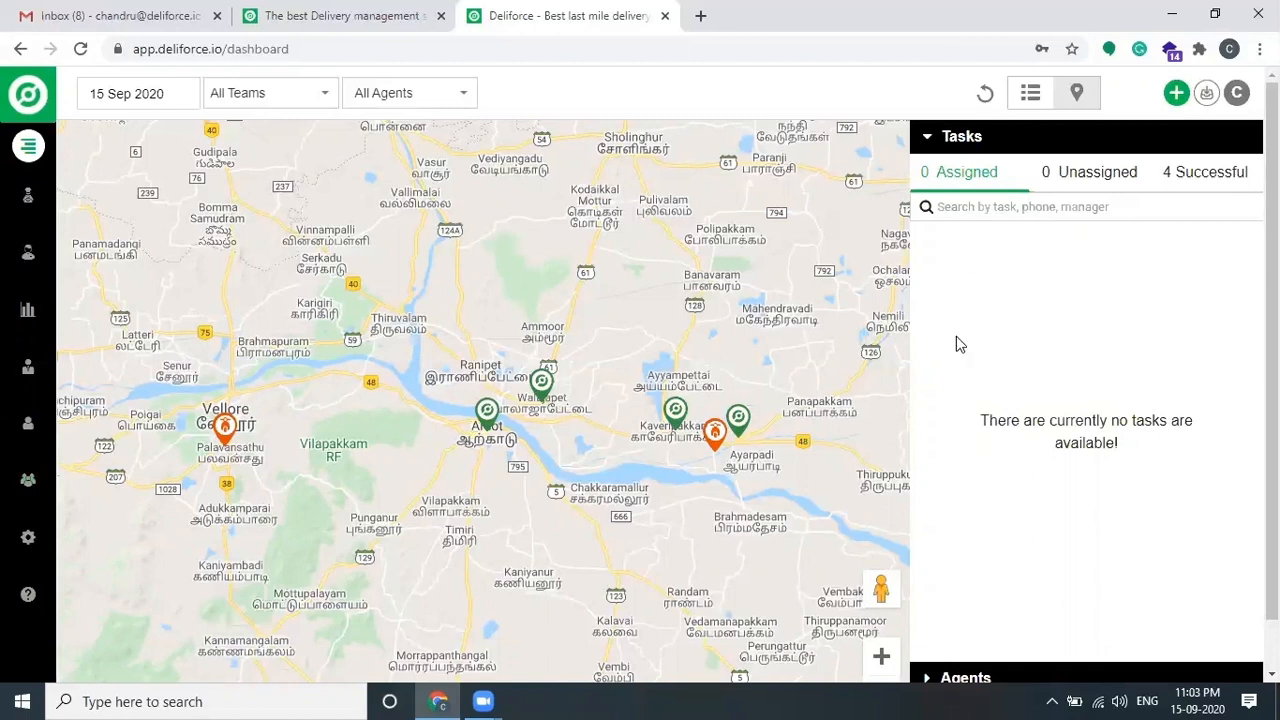
Step: Load the Screen Cast mirror at 192.168.225.39:6868 and detach it into a narrow window beside the map
key("ctrl+t")
type("192")
key("Return")
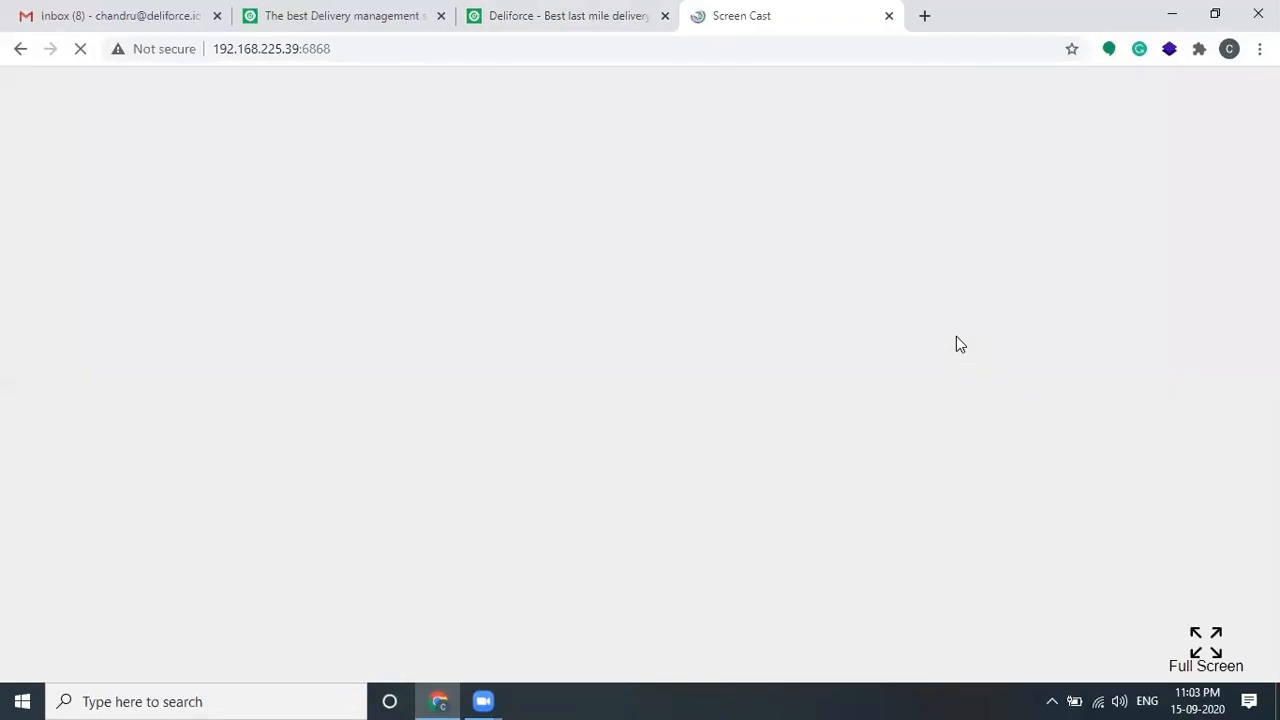
left_click_drag(820, 17, 389, 40)
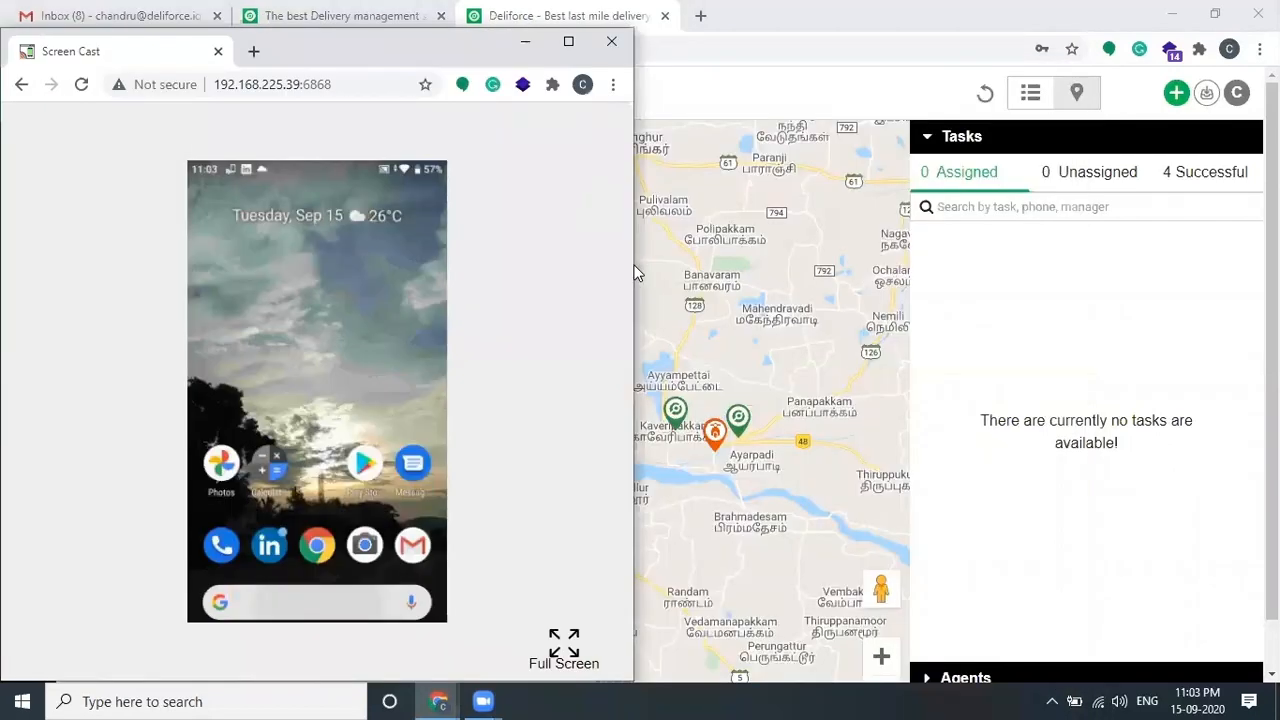
left_click_drag(634, 263, 305, 325)
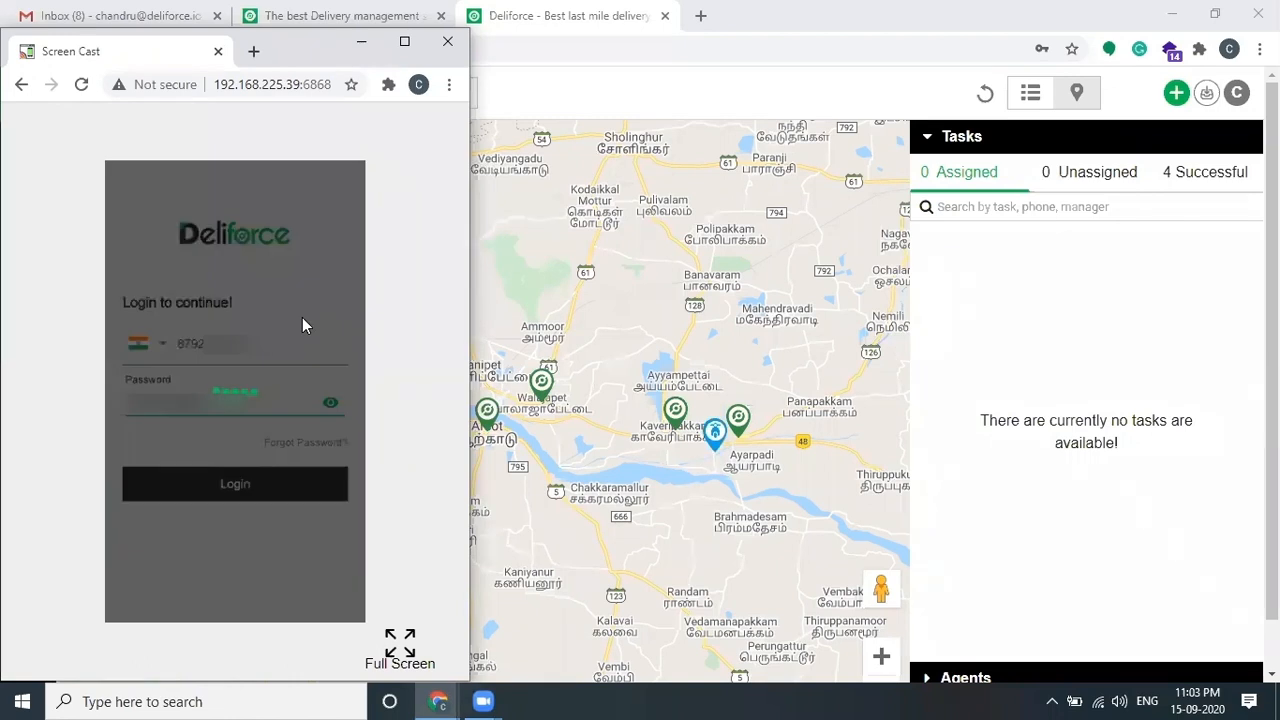
Step: Log the agent in on the mirrored phone app, then bring the Deliforce dashboard back to the front
left_click(714, 434)
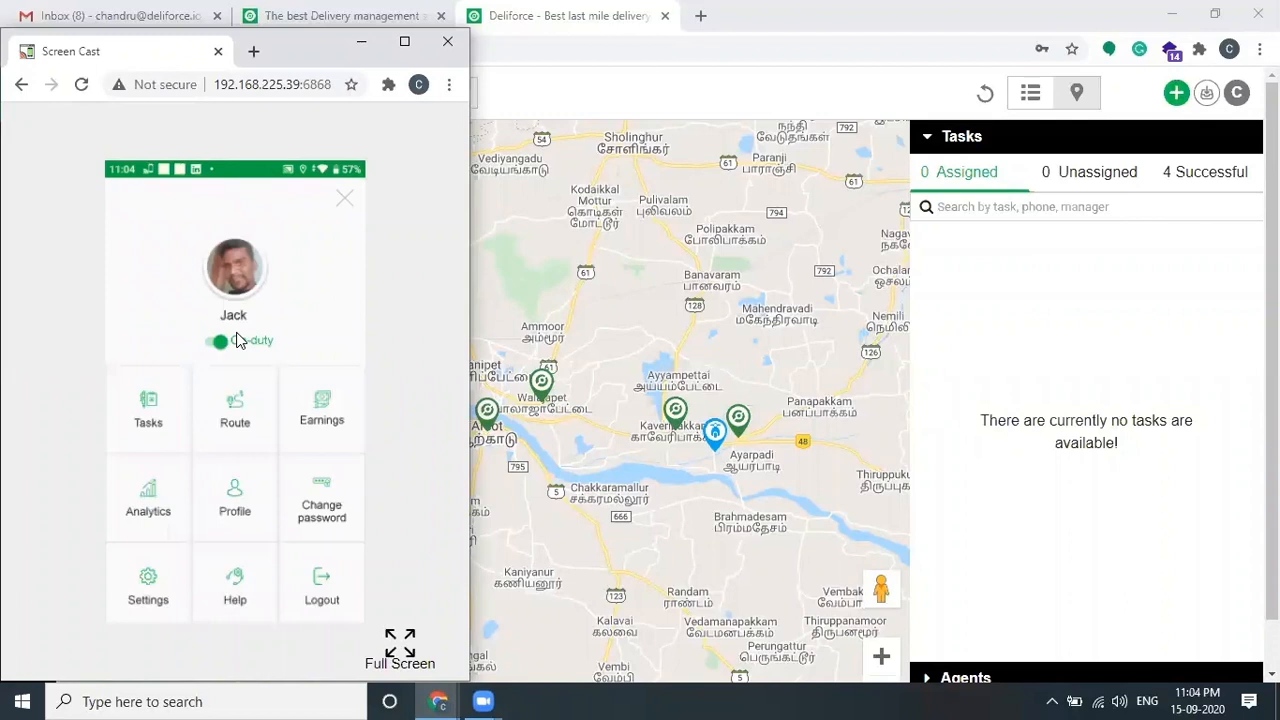
left_click(1003, 285)
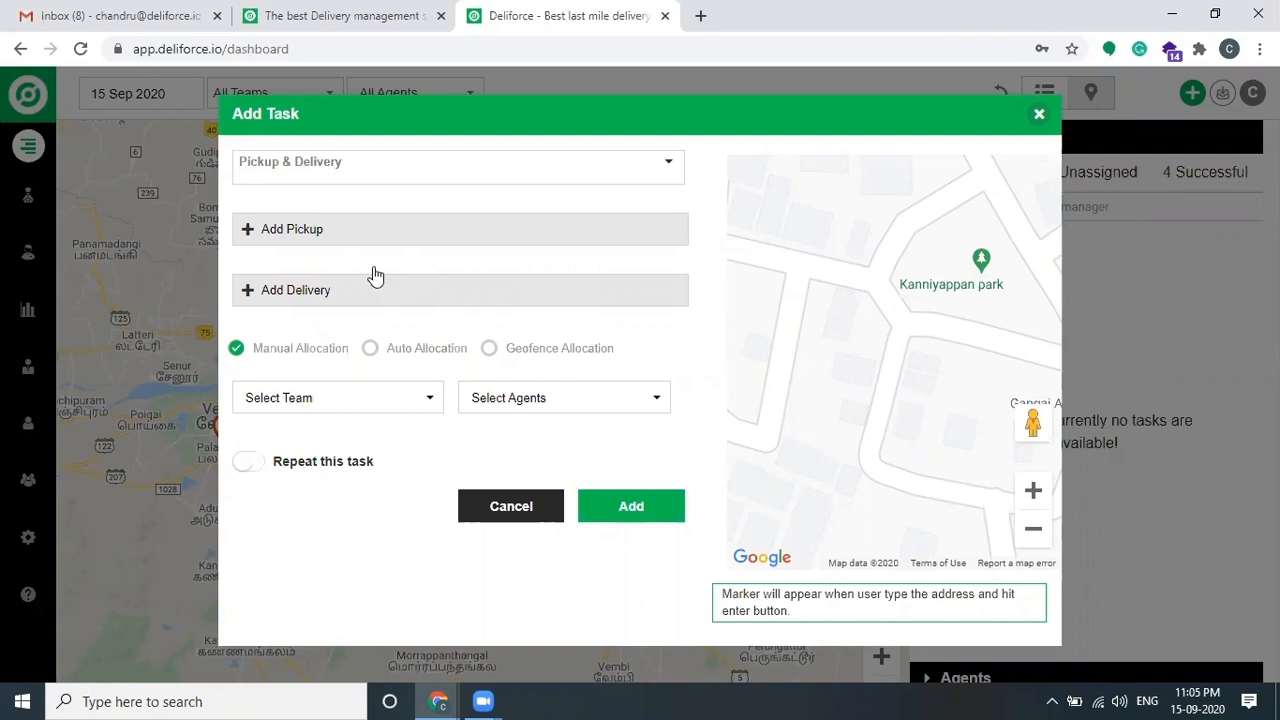
Step: Try the Appointment task type, revert to Pickup & Delivery, and add a pickup section
left_click(443, 177)
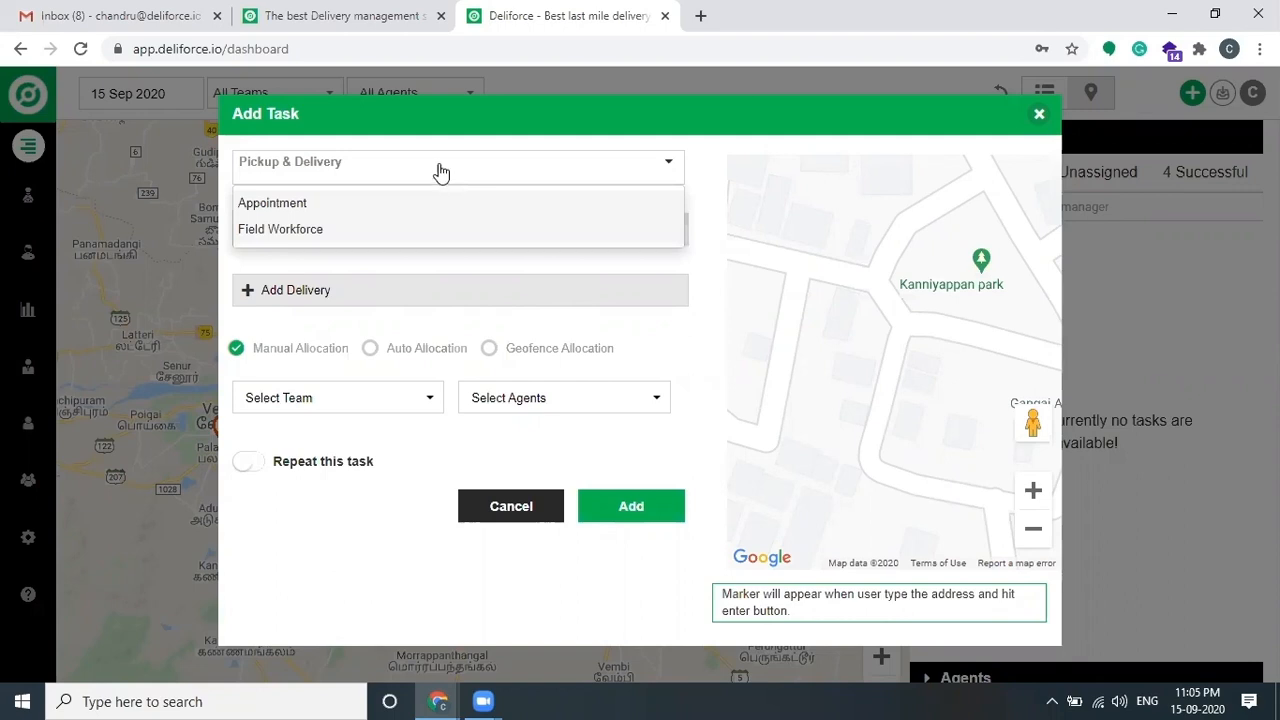
left_click(324, 205)
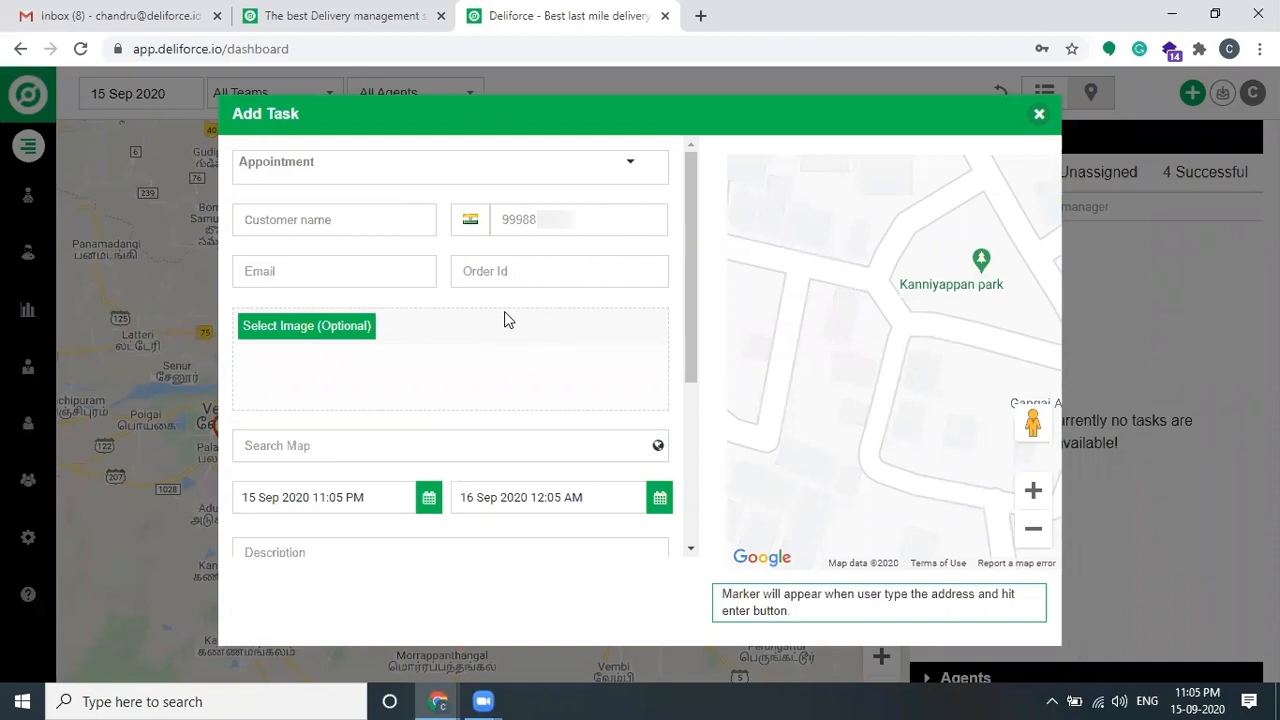
left_click(468, 166)
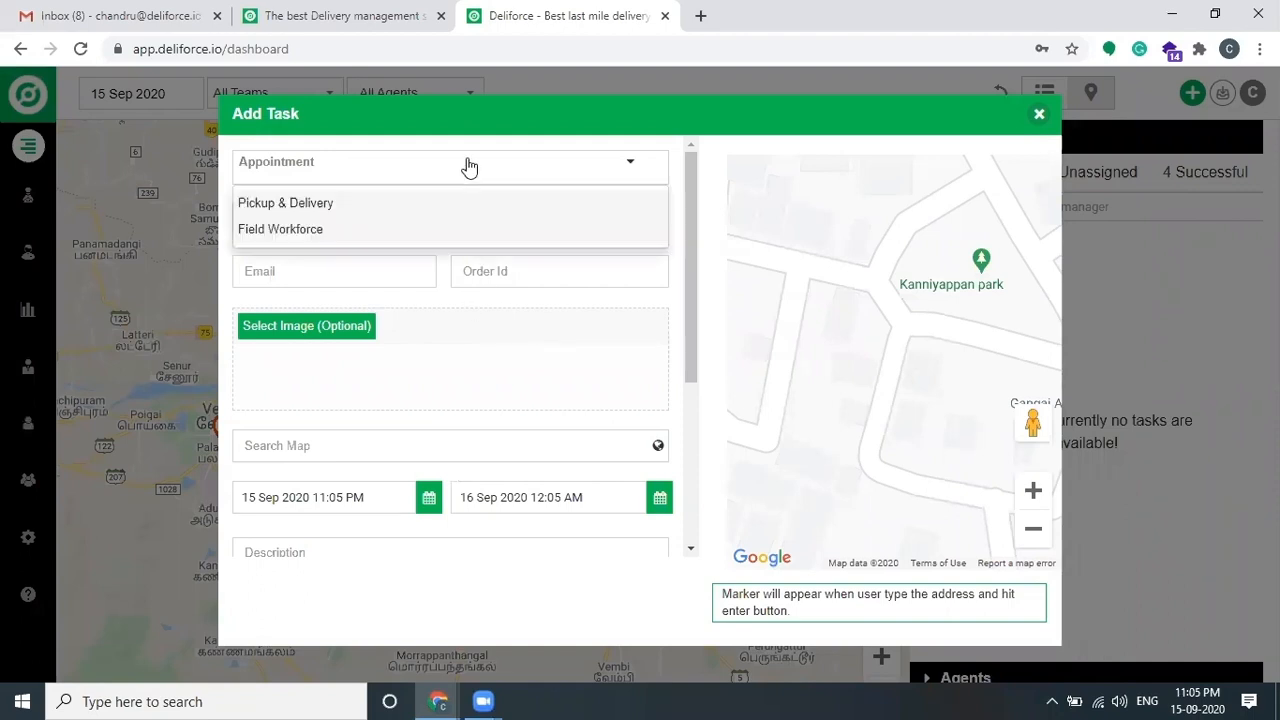
left_click(435, 206)
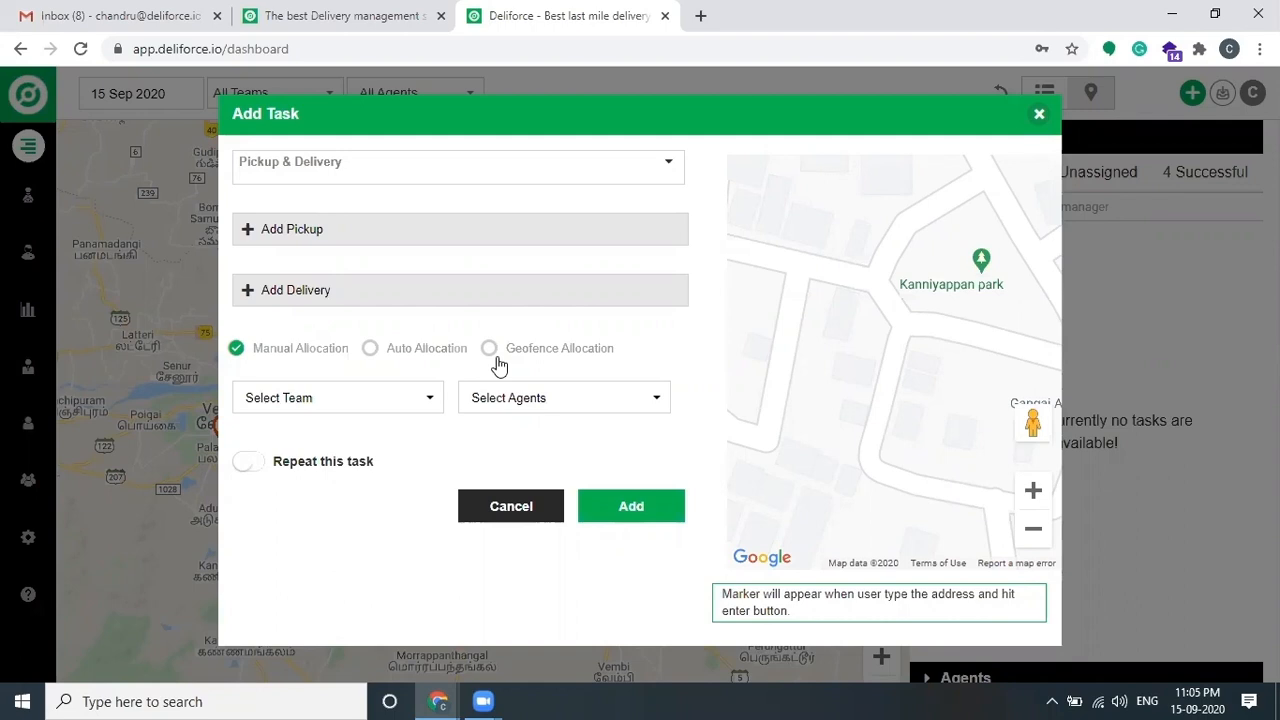
left_click(432, 230)
left_click(401, 280)
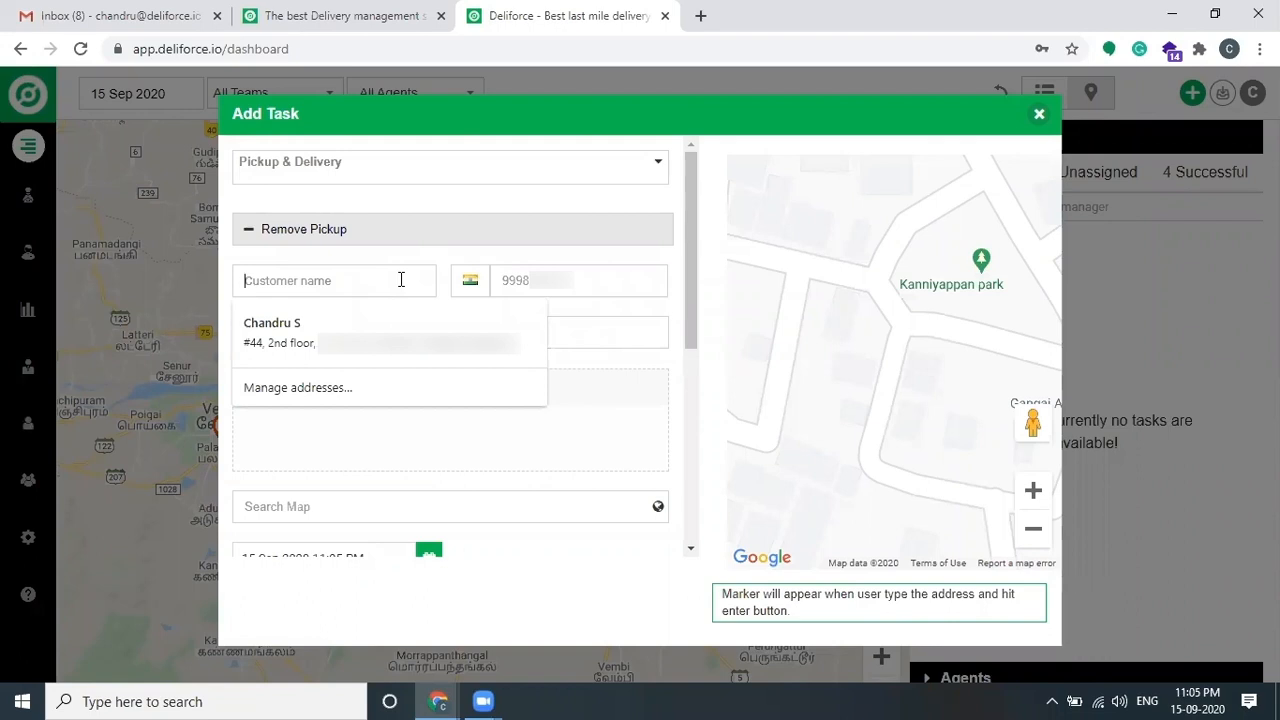
Step: Enter 'Amazon India One' as the pickup customer name and fill in the pickup phone number
type("Ama")
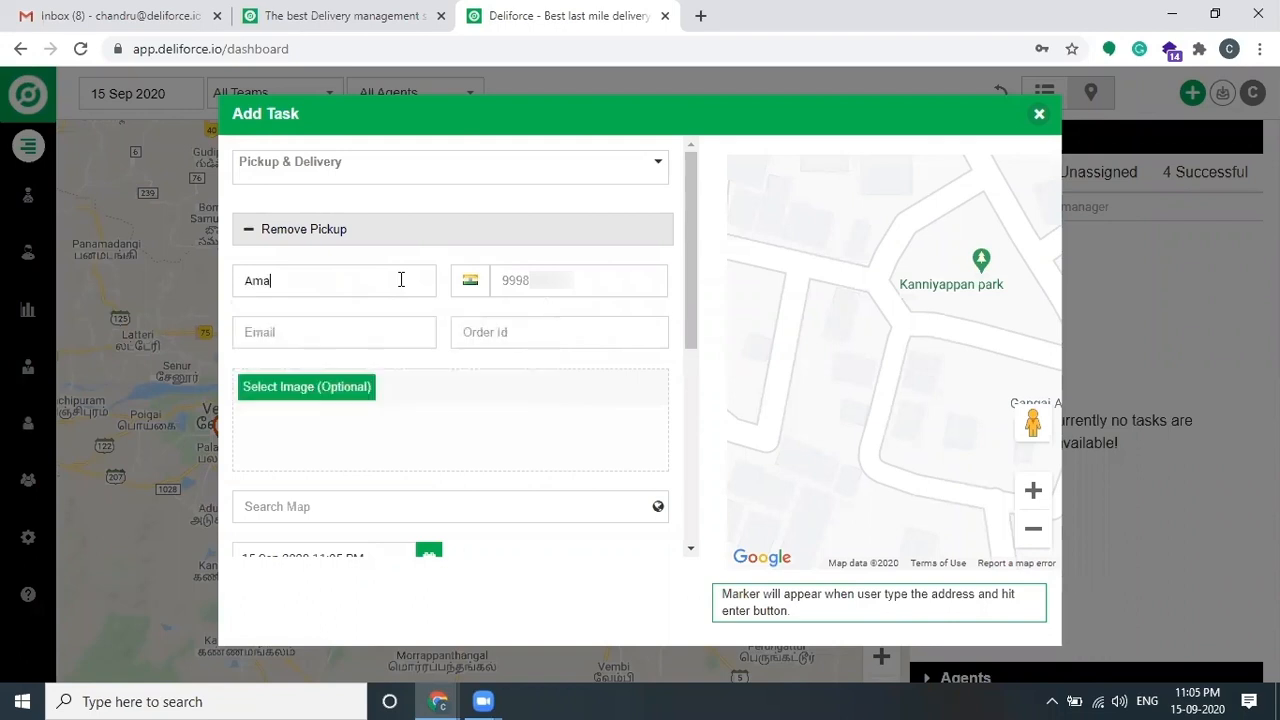
type("zon India")
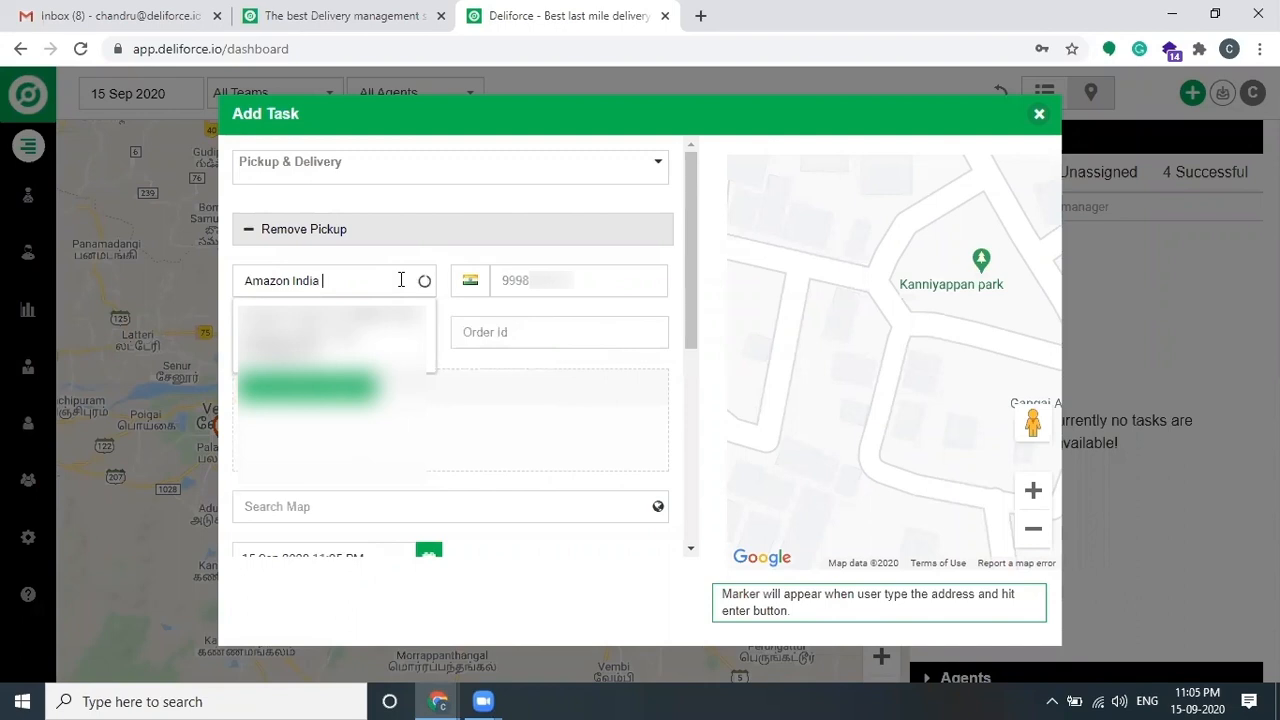
type(" One")
left_click(611, 276)
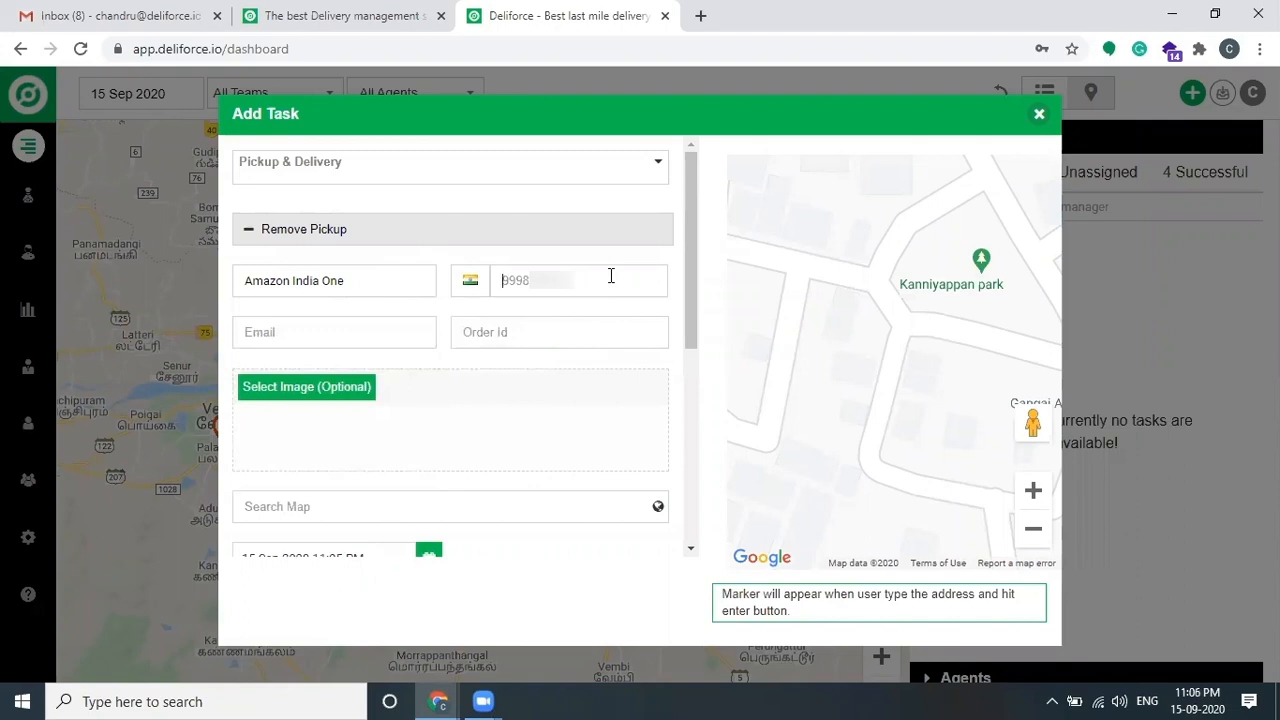
type("8792")
Step: Set the pickup address to Ocheri, Tamil Nadu 632531, showing coordinates 12.9002287, 79.50834929999999
scroll(537, 334, "down", 2)
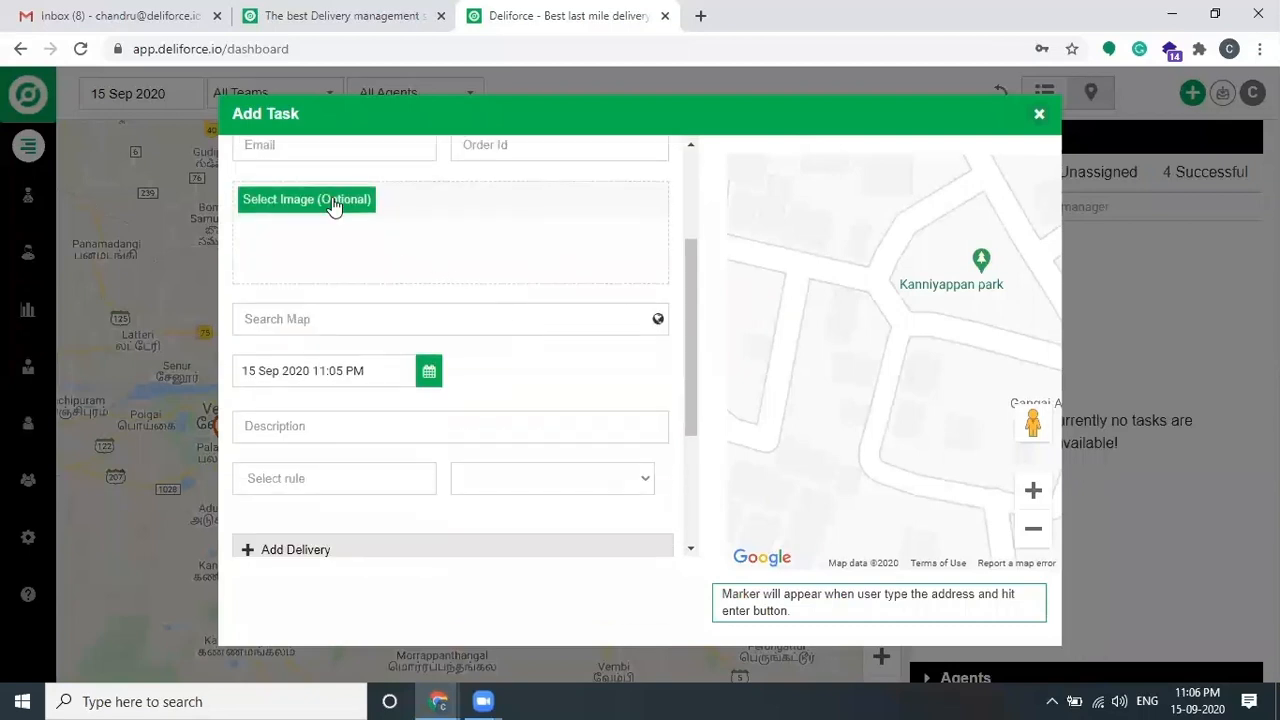
left_click(446, 317)
type("ocheri")
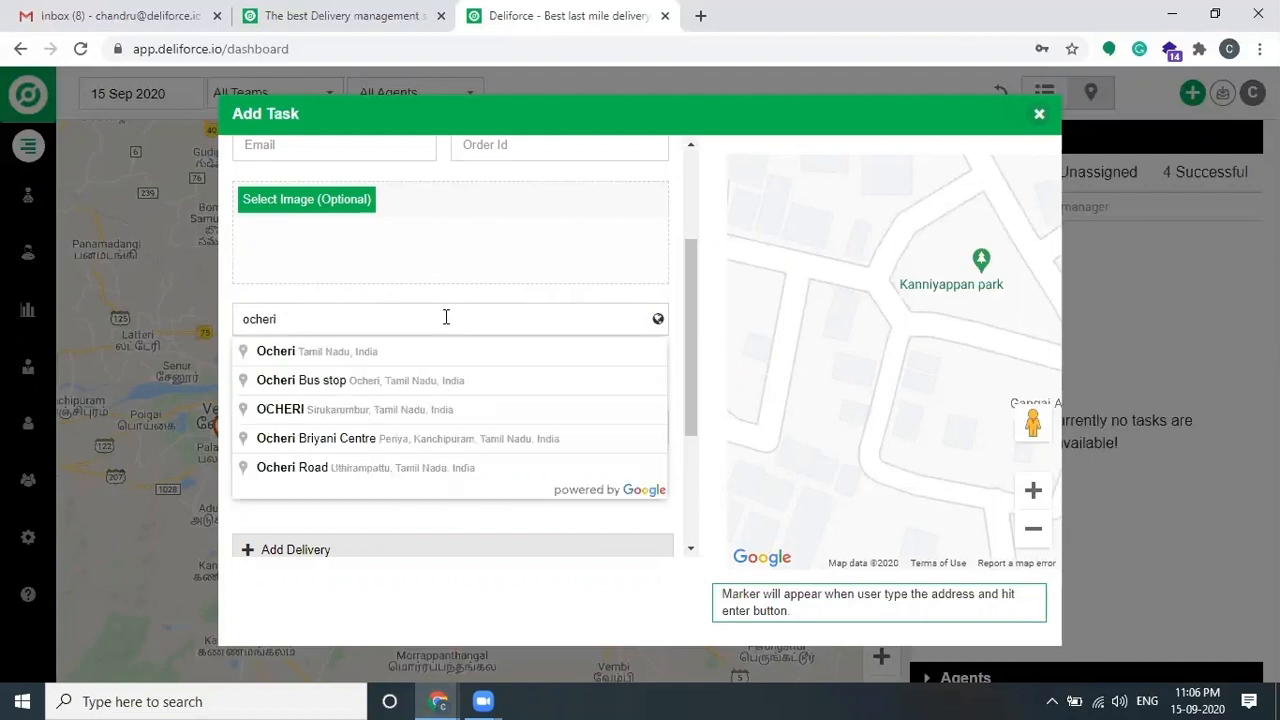
left_click(410, 354)
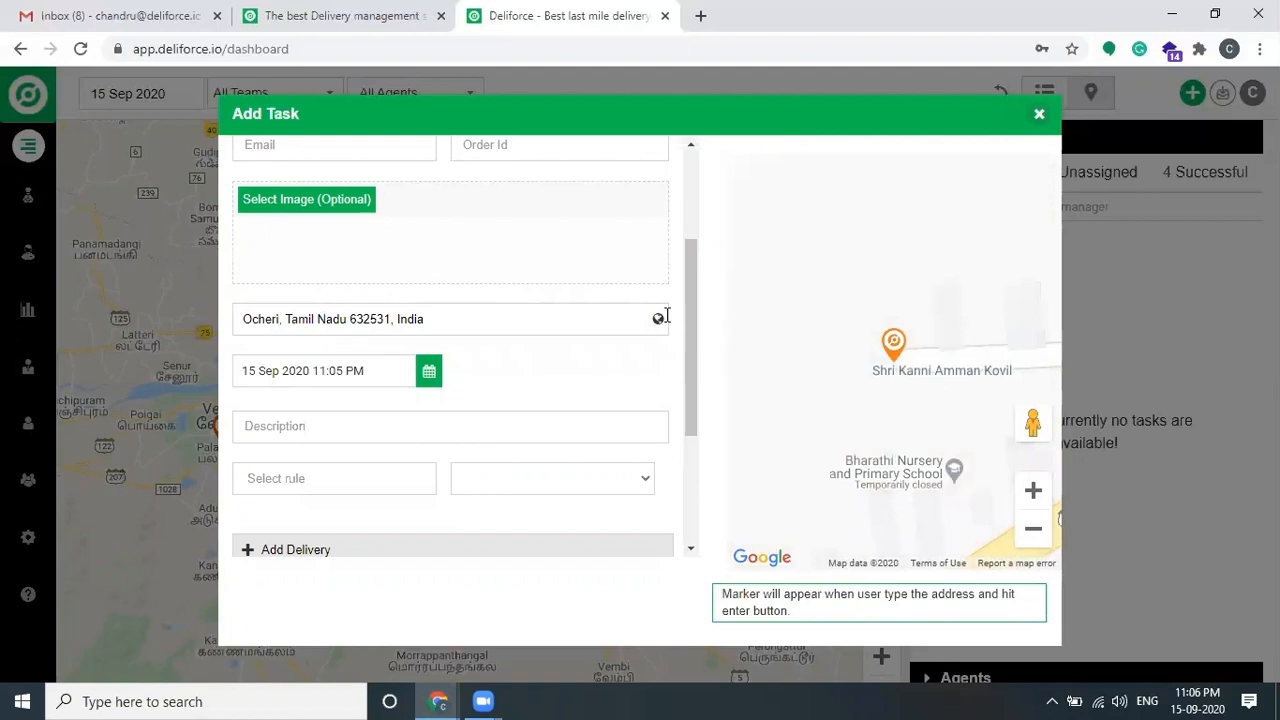
left_click(658, 318)
left_click(384, 362)
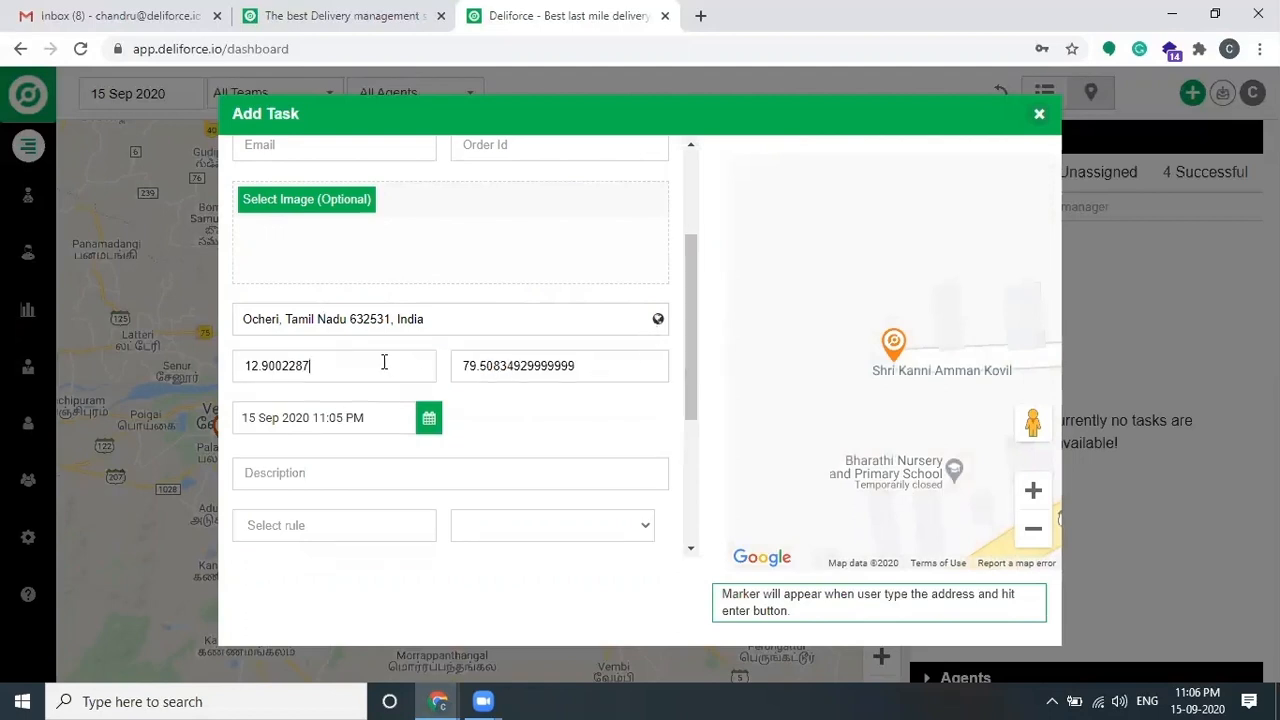
left_click(596, 354)
scroll(446, 371, "down", 1)
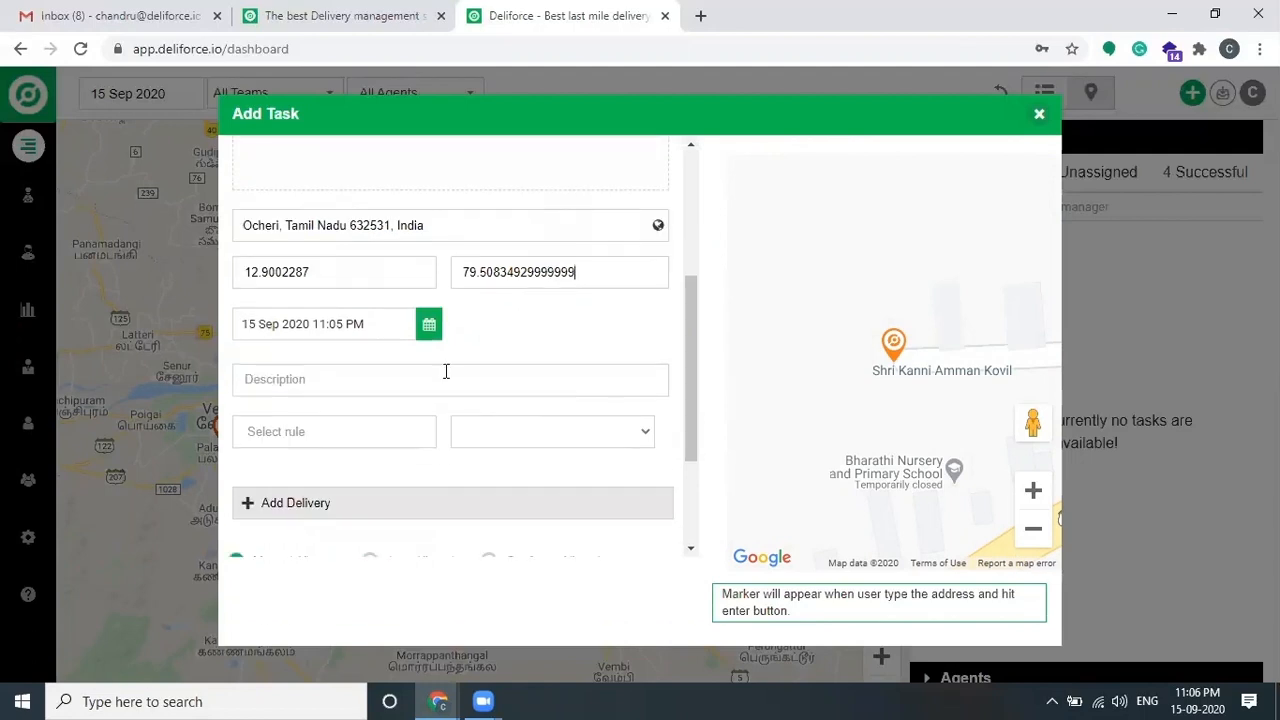
left_click(430, 328)
Step: Set the pickup time to 15 Sep 2020 11:30 PM with the picker's hour and minute arrows
scroll(371, 403, "down", 2)
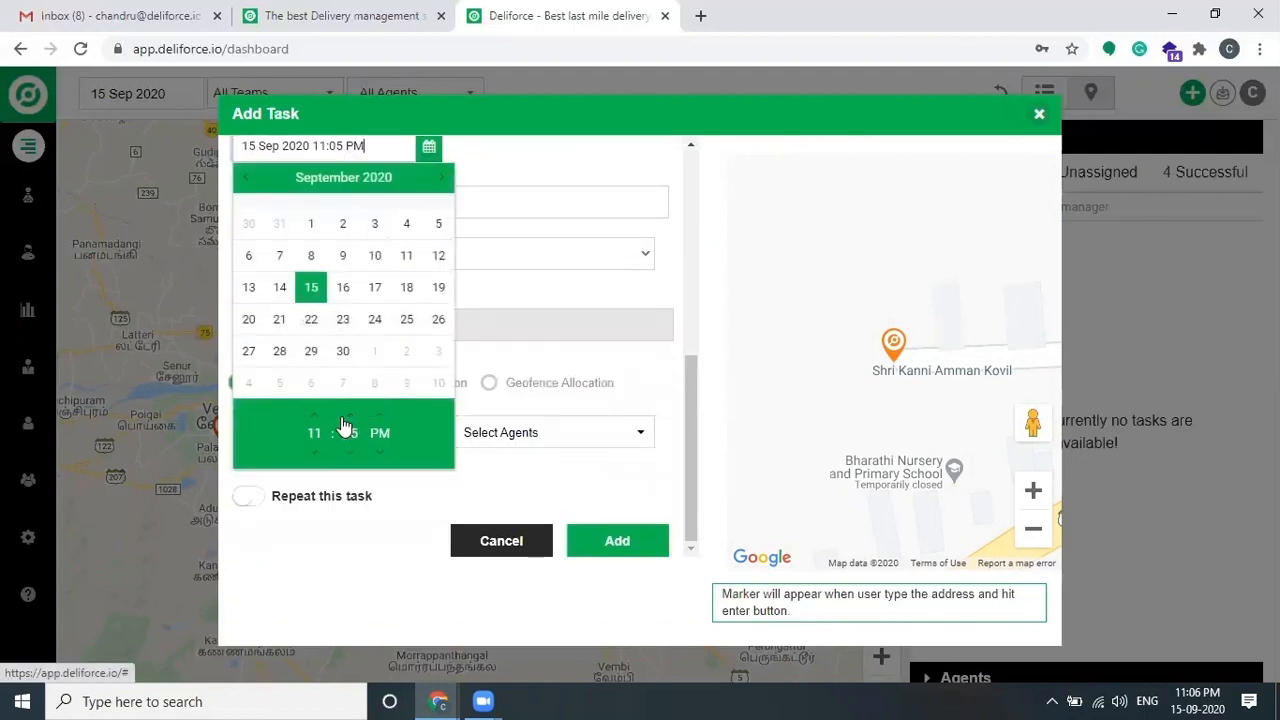
left_click(315, 416)
left_click(352, 460)
left_click(352, 458)
left_click(352, 458)
left_click(352, 458)
left_click(565, 162)
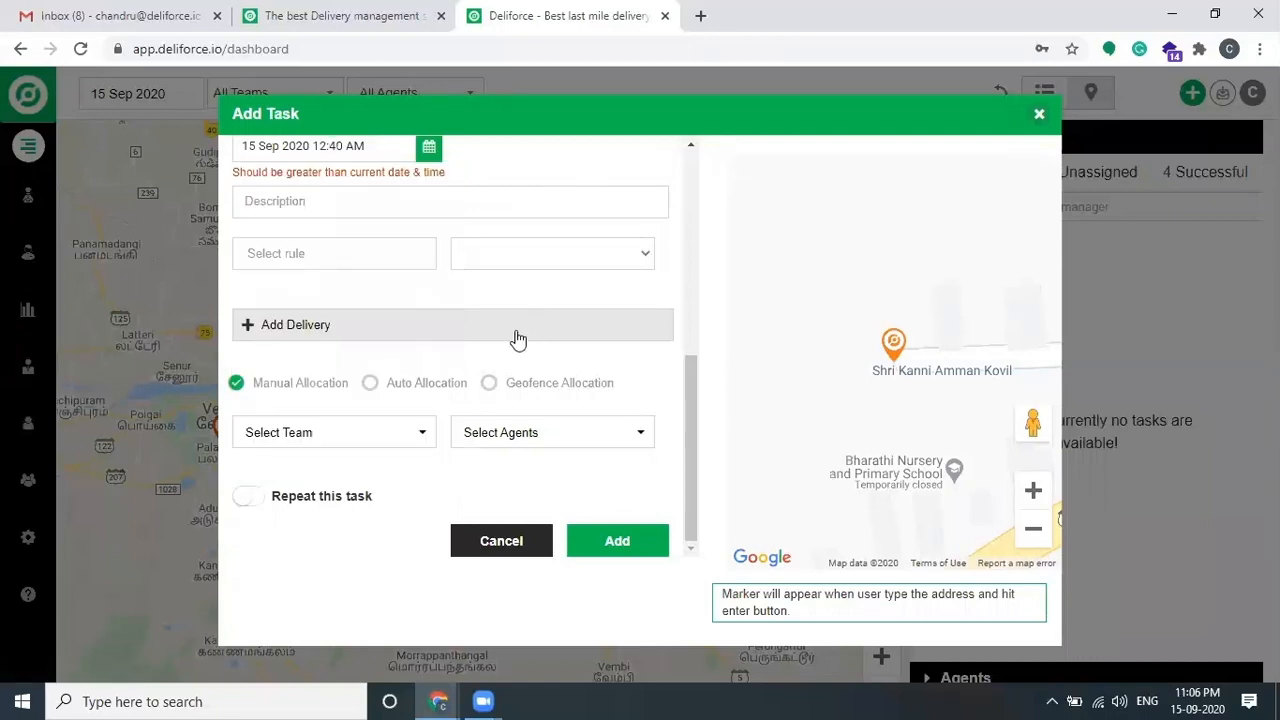
scroll(514, 338, "up", 1)
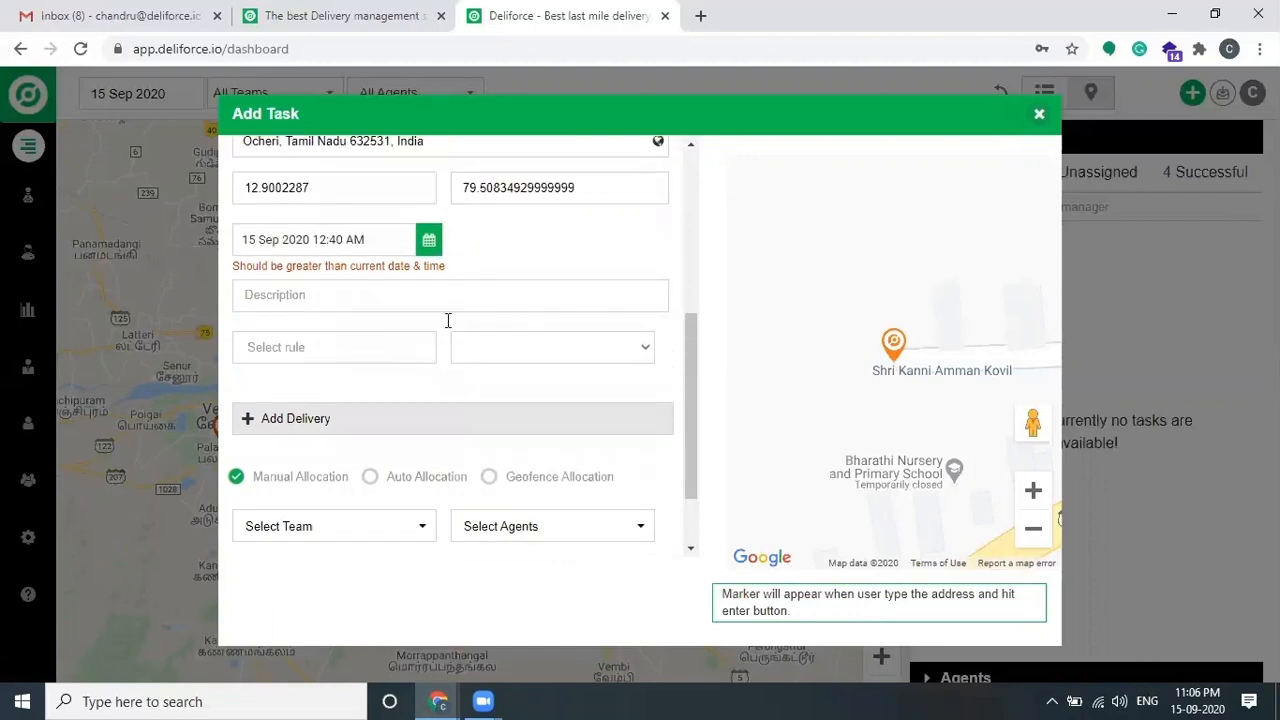
left_click(429, 245)
left_click(316, 548)
left_click(346, 553)
left_click(558, 247)
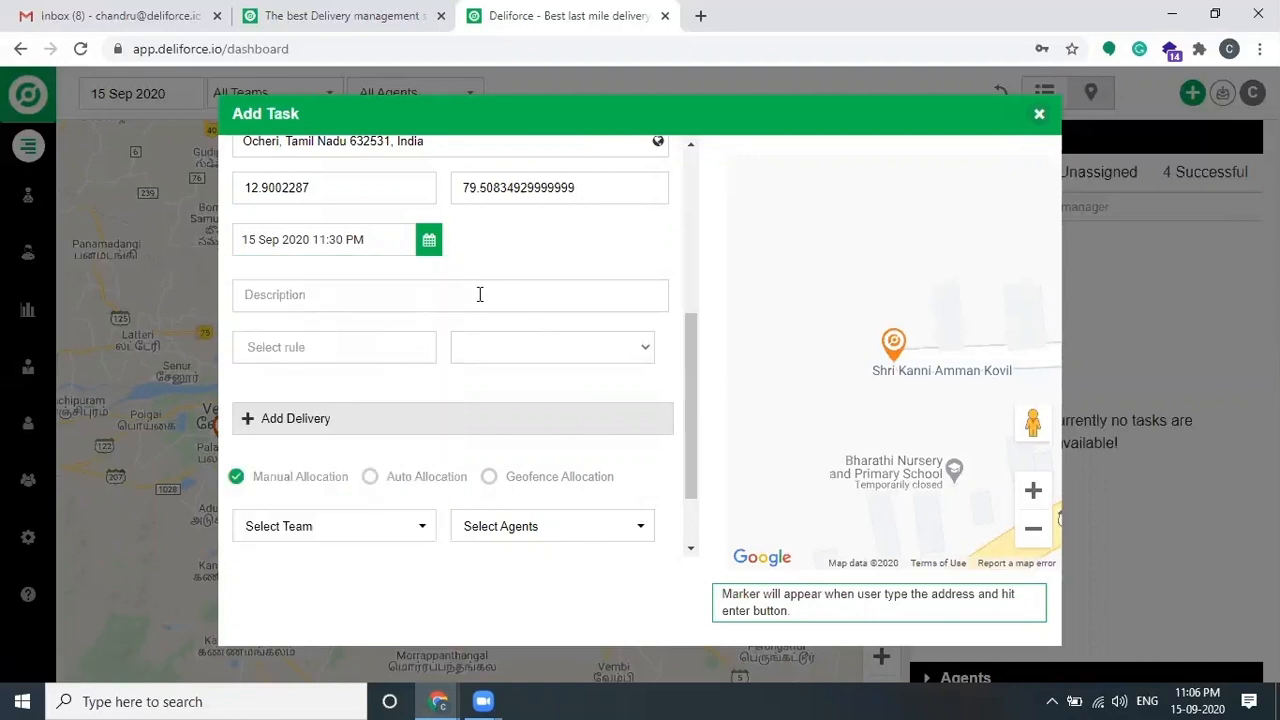
Step: Enter '1 - KG - Tomota' as the pickup description
left_click(412, 290)
type("1 - ")
type("K")
type("G - T")
type("omota")
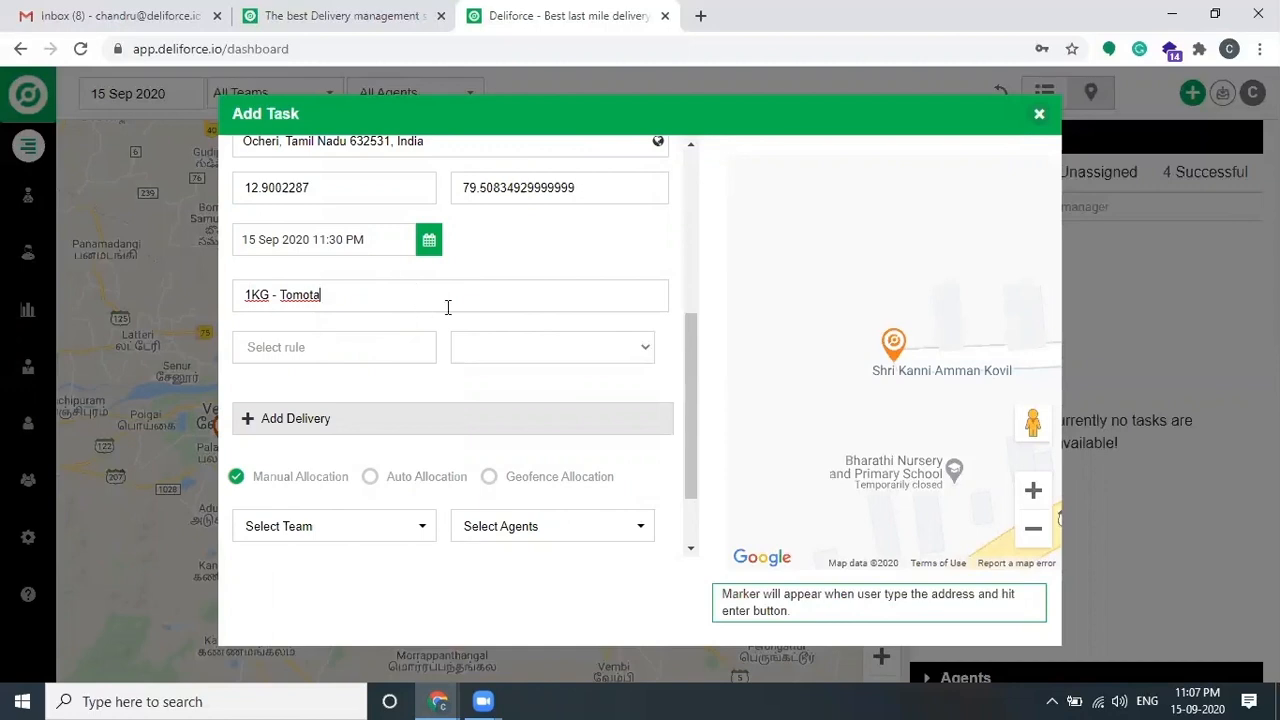
scroll(508, 294, "up", 4)
scroll(515, 293, "down", 1)
scroll(515, 290, "down", 3)
scroll(450, 265, "up", 2)
scroll(451, 330, "up", 4)
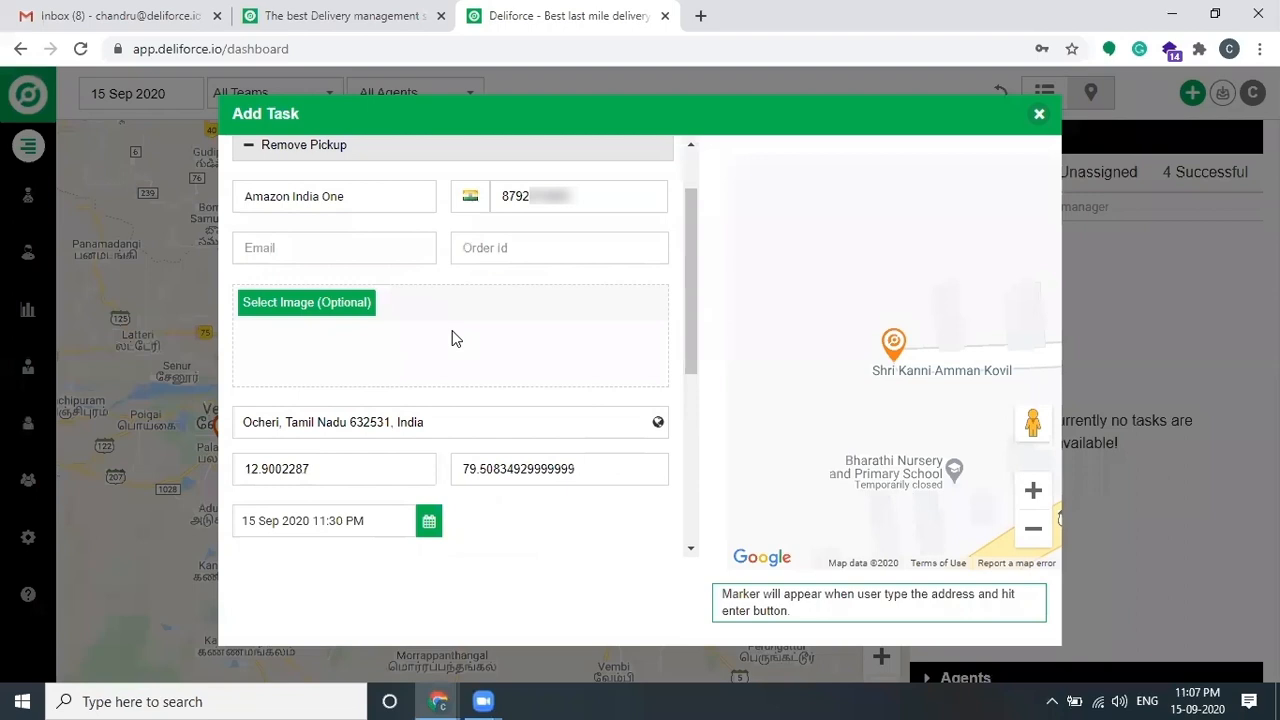
scroll(449, 335, "down", 6)
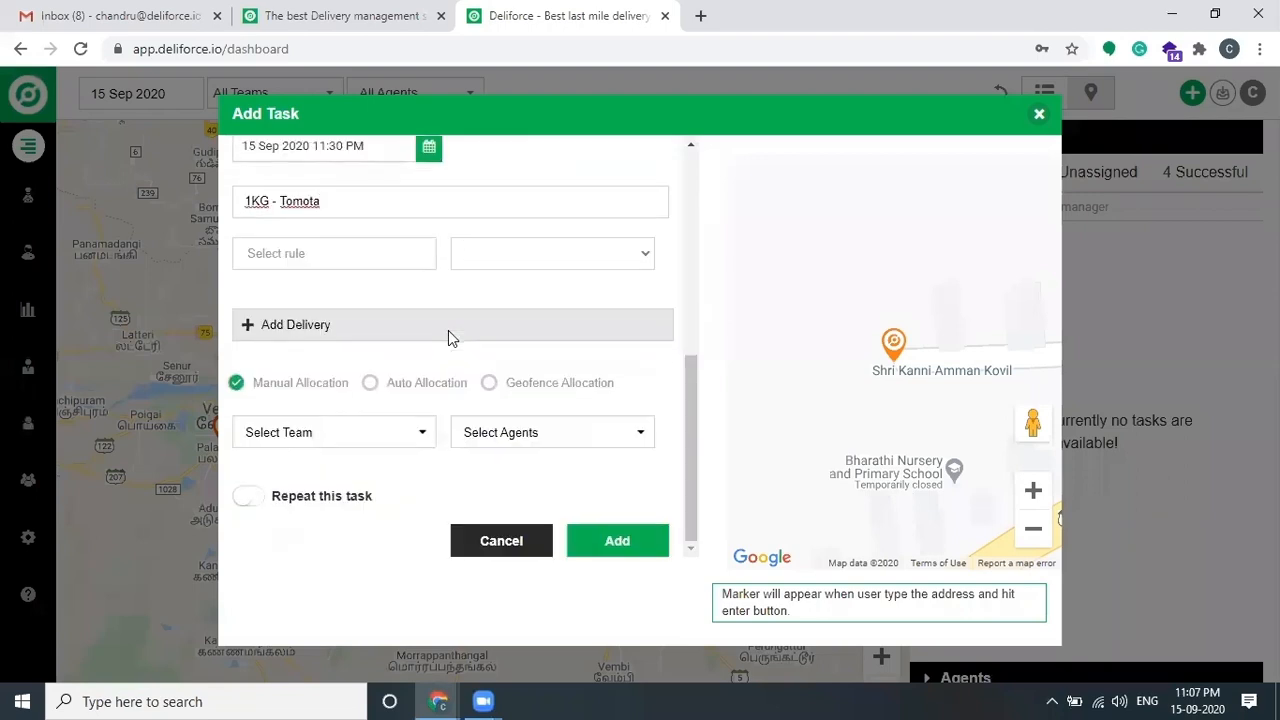
Step: Add a delivery section and enter the delivery customer's name and phone number
left_click(388, 328)
scroll(380, 320, "down", 2)
left_click(365, 193)
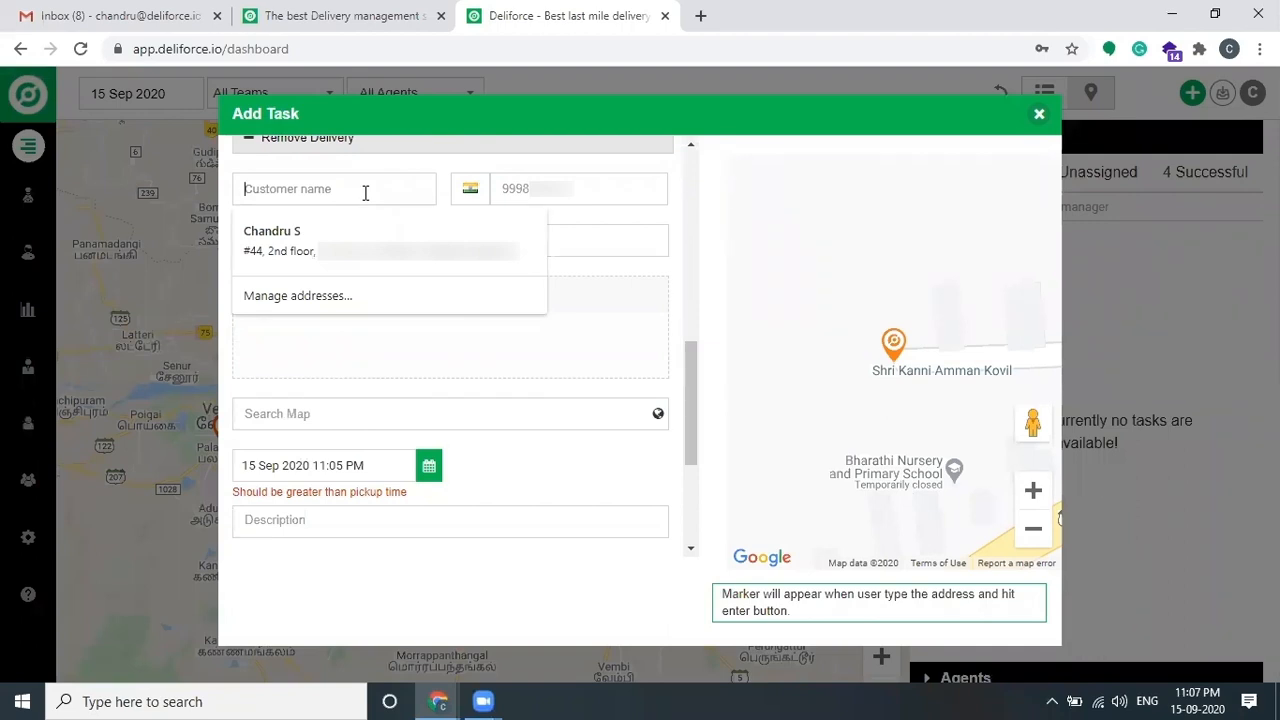
type("Saranraj")
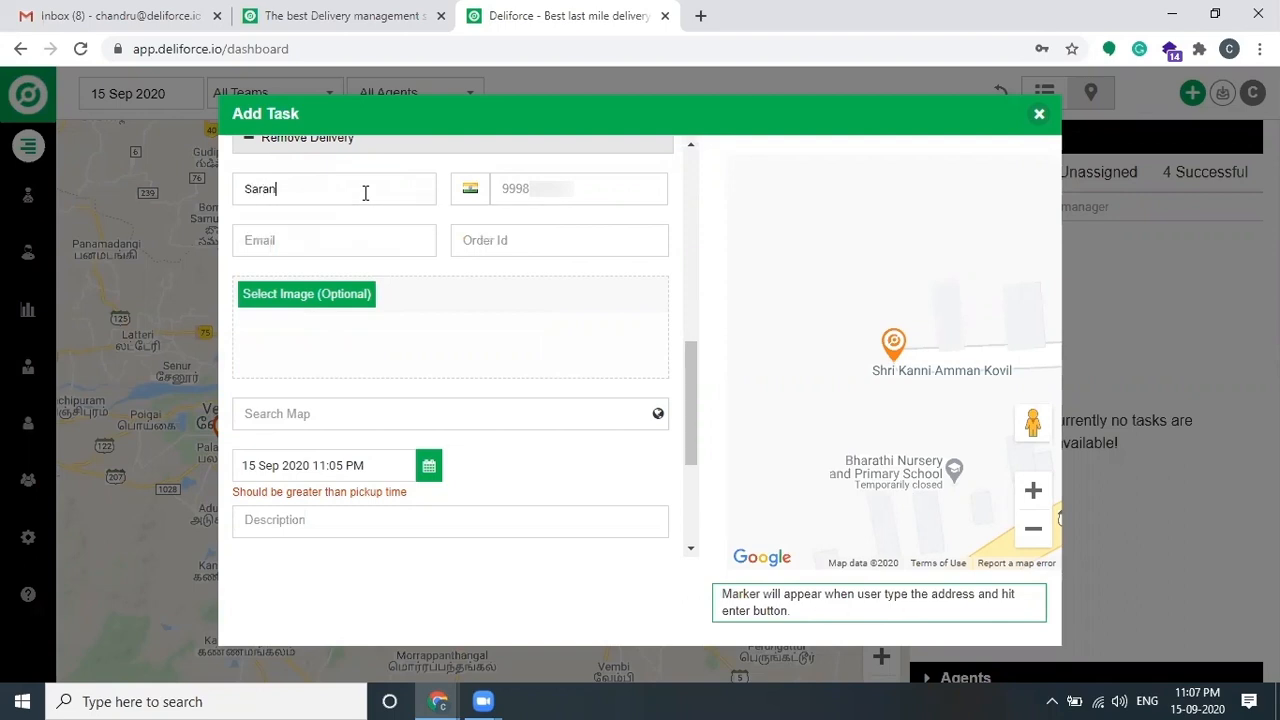
left_click(580, 191)
type("8792???")
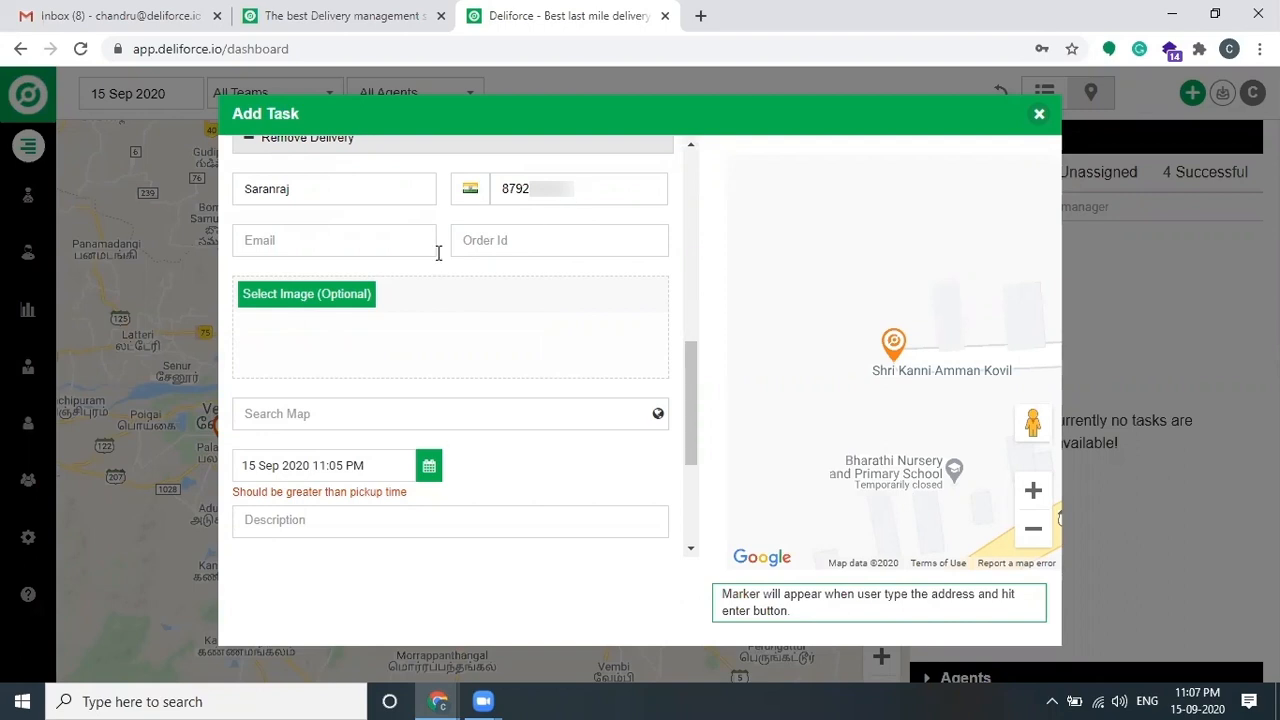
Step: Fill in the customer's e-mail and search the map for 'kaveripakk'
left_click(411, 241)
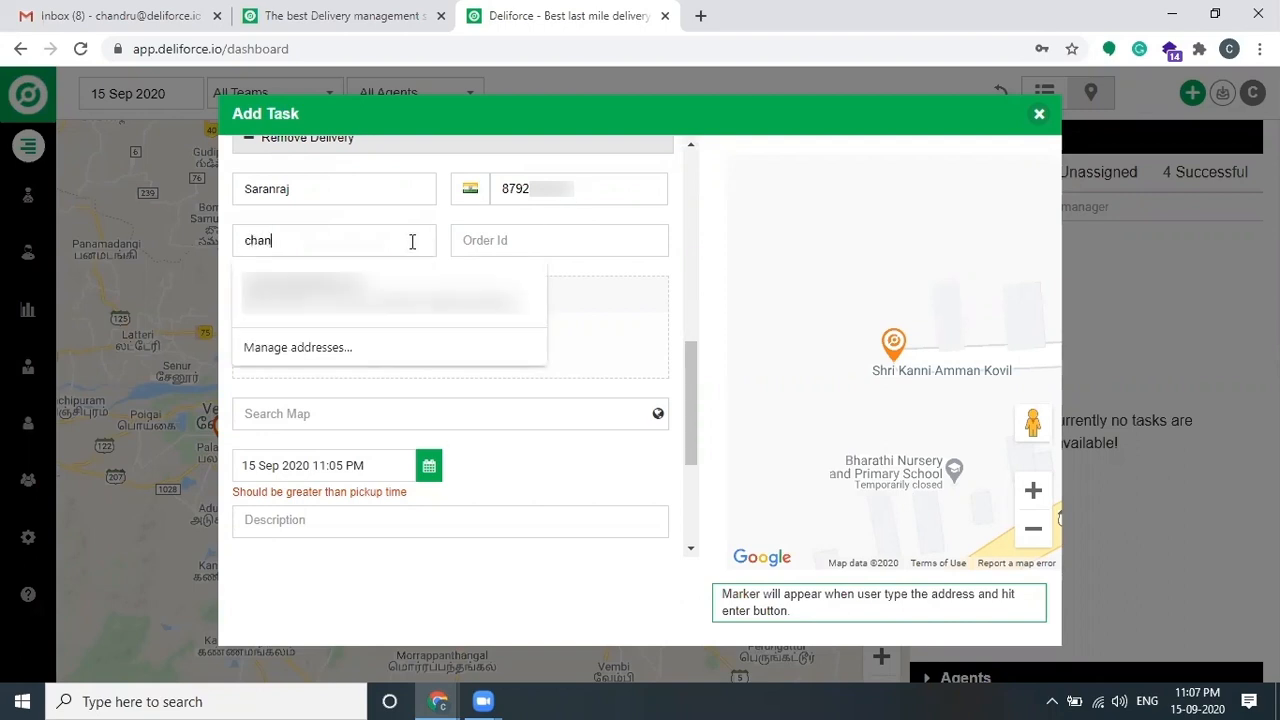
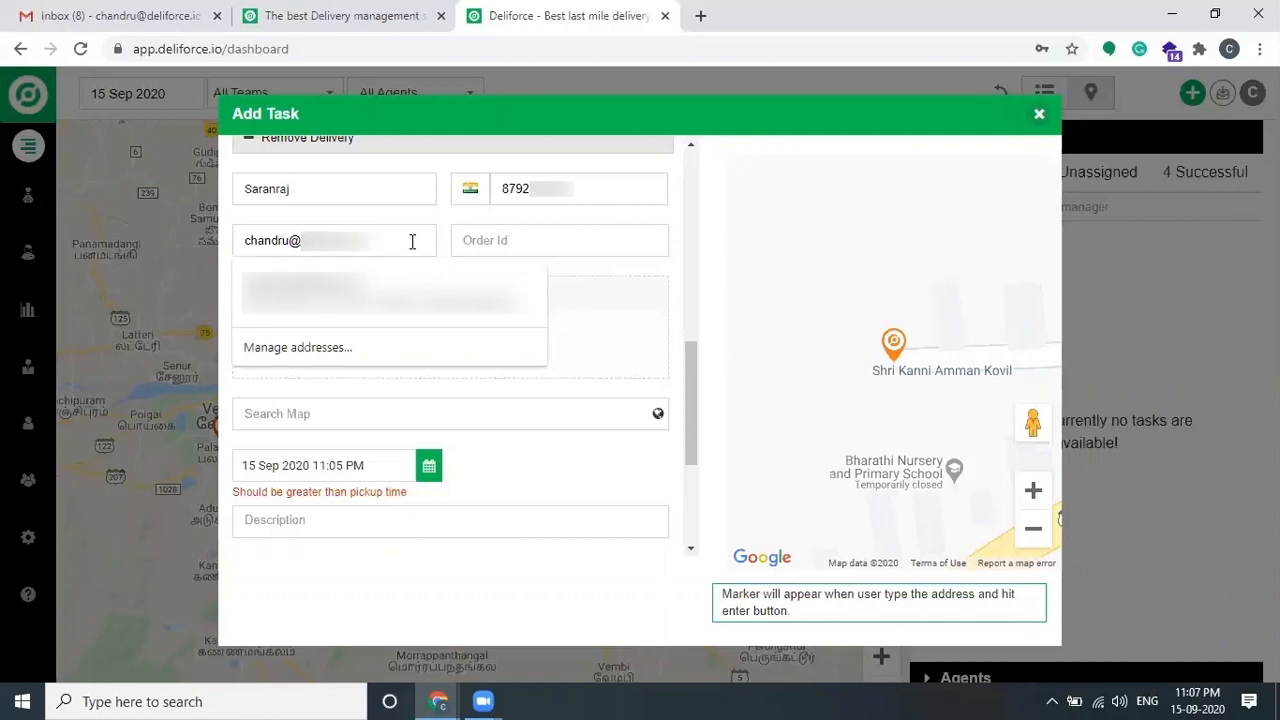
left_click(581, 227)
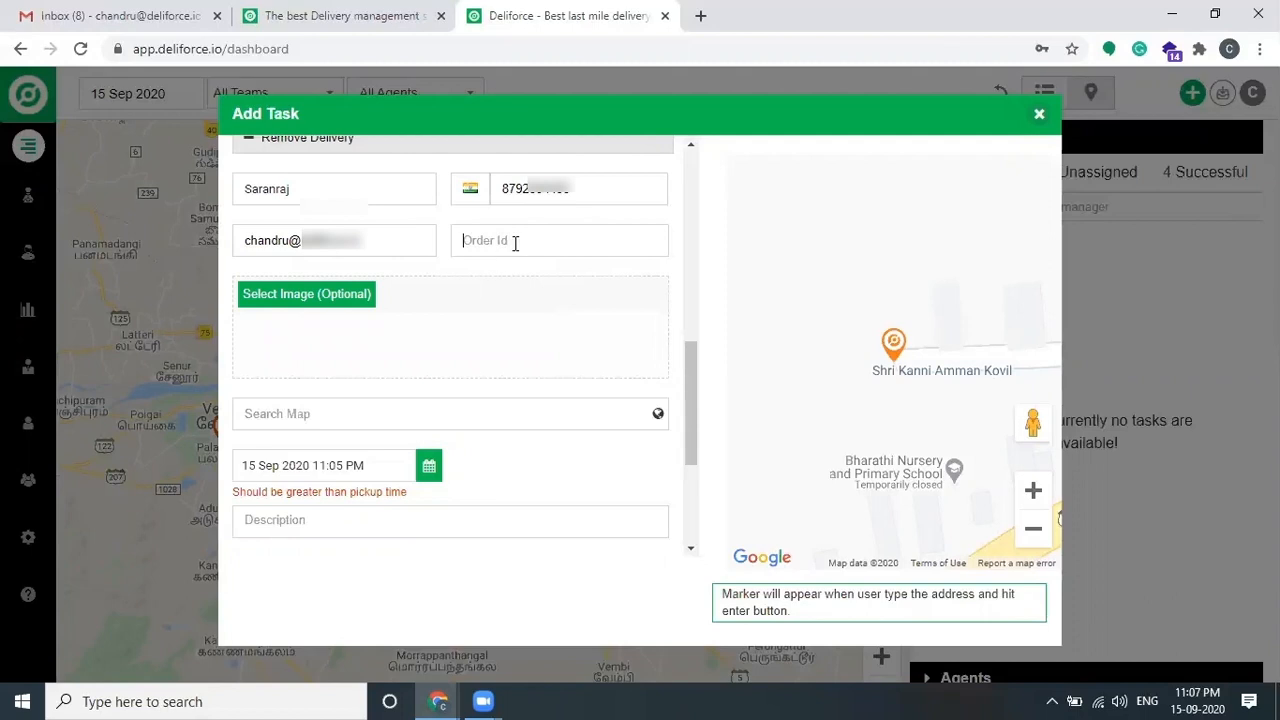
scroll(518, 318, "down", 1)
left_click(494, 313)
type("kaveripakk")
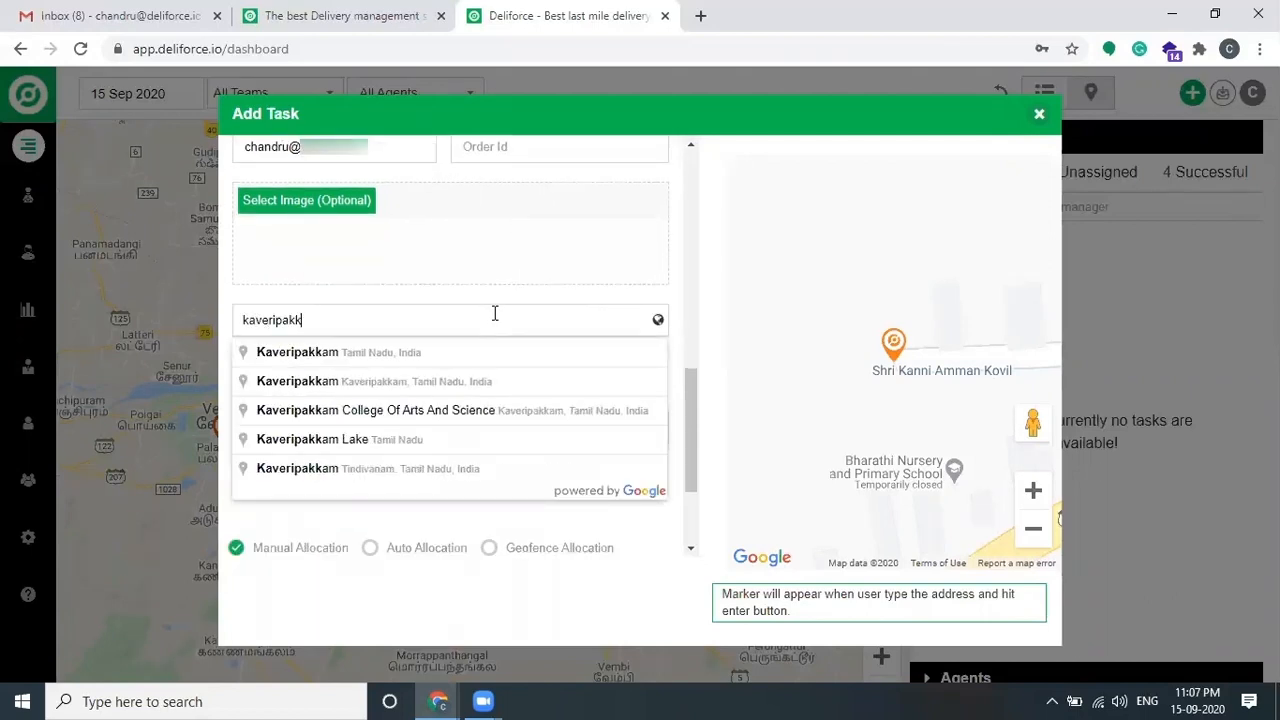
Step: Pick Kaveripakkam, Tamil Nadu 632508, India as the delivery address and set the time to 11:30 PM
left_click(458, 352)
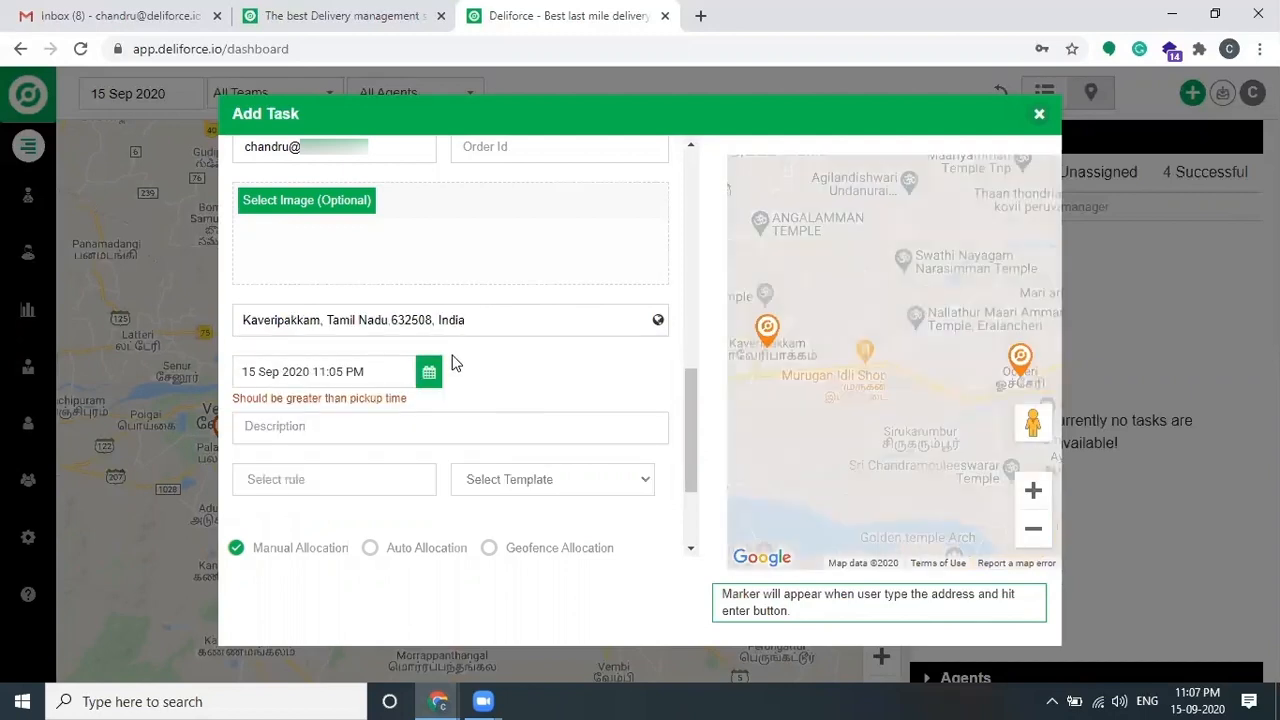
left_click(424, 380)
scroll(371, 471, "down", 2)
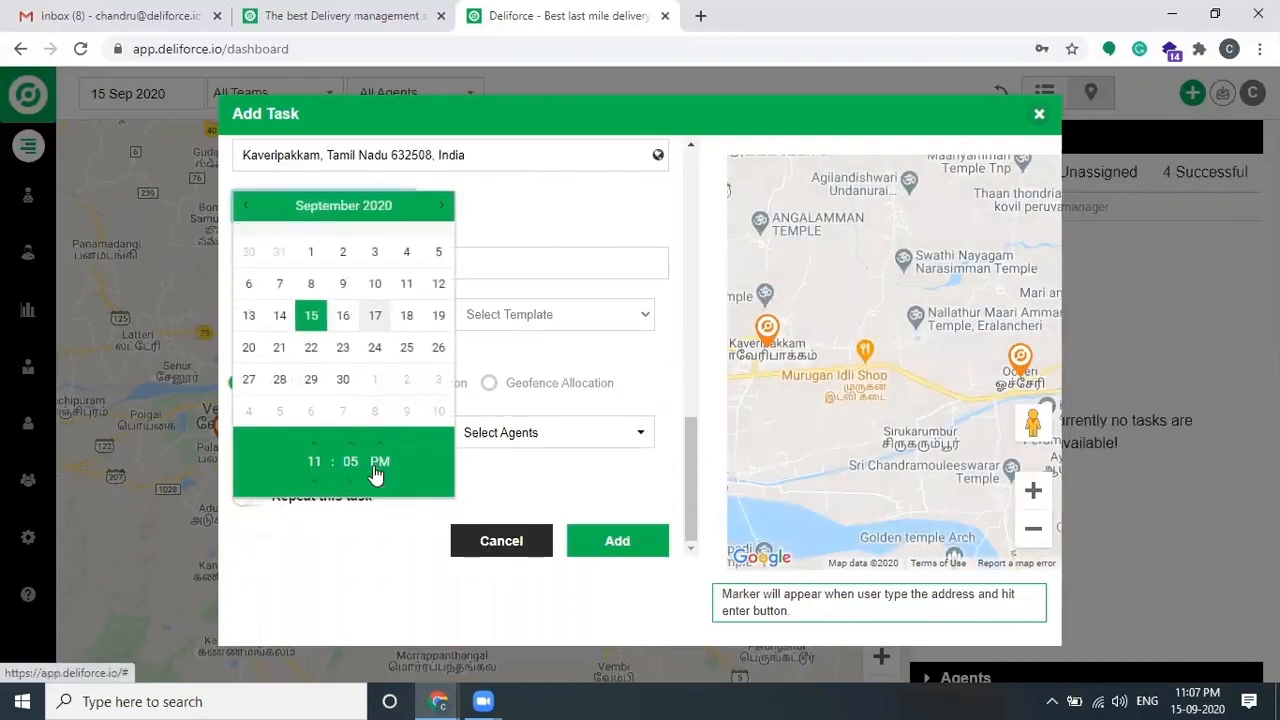
left_click(352, 452)
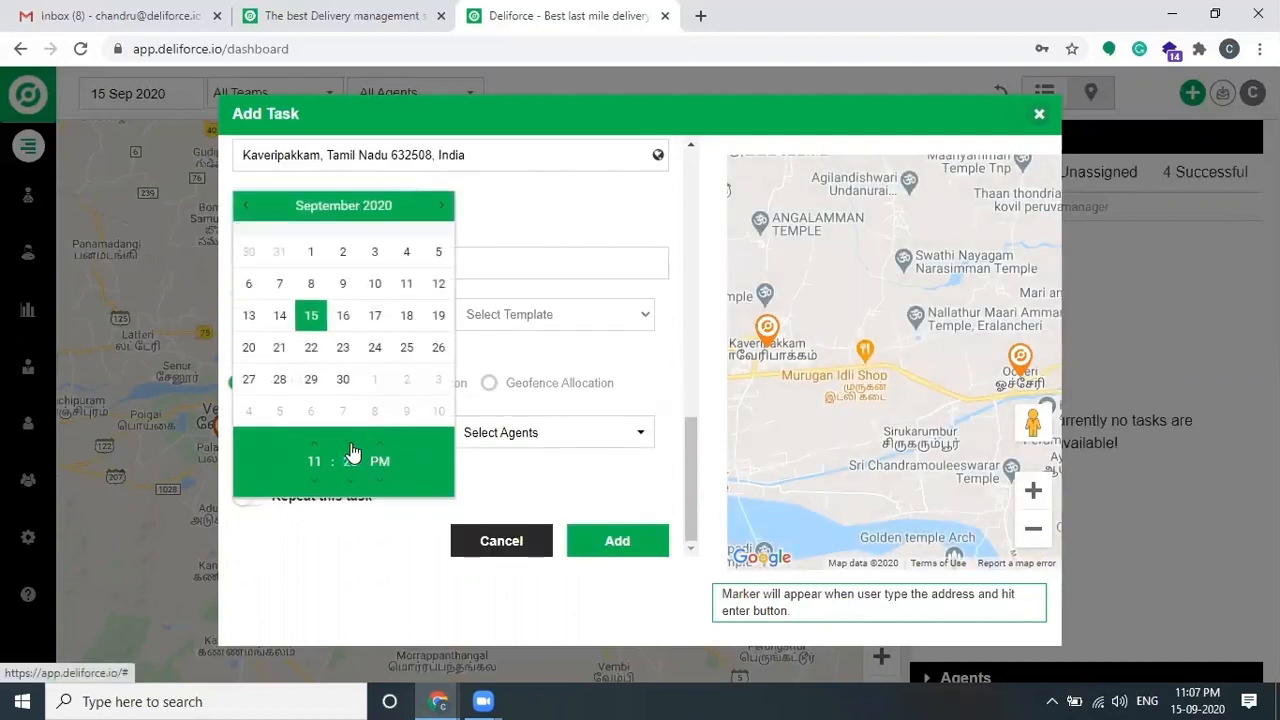
left_click(351, 447)
left_click(656, 230)
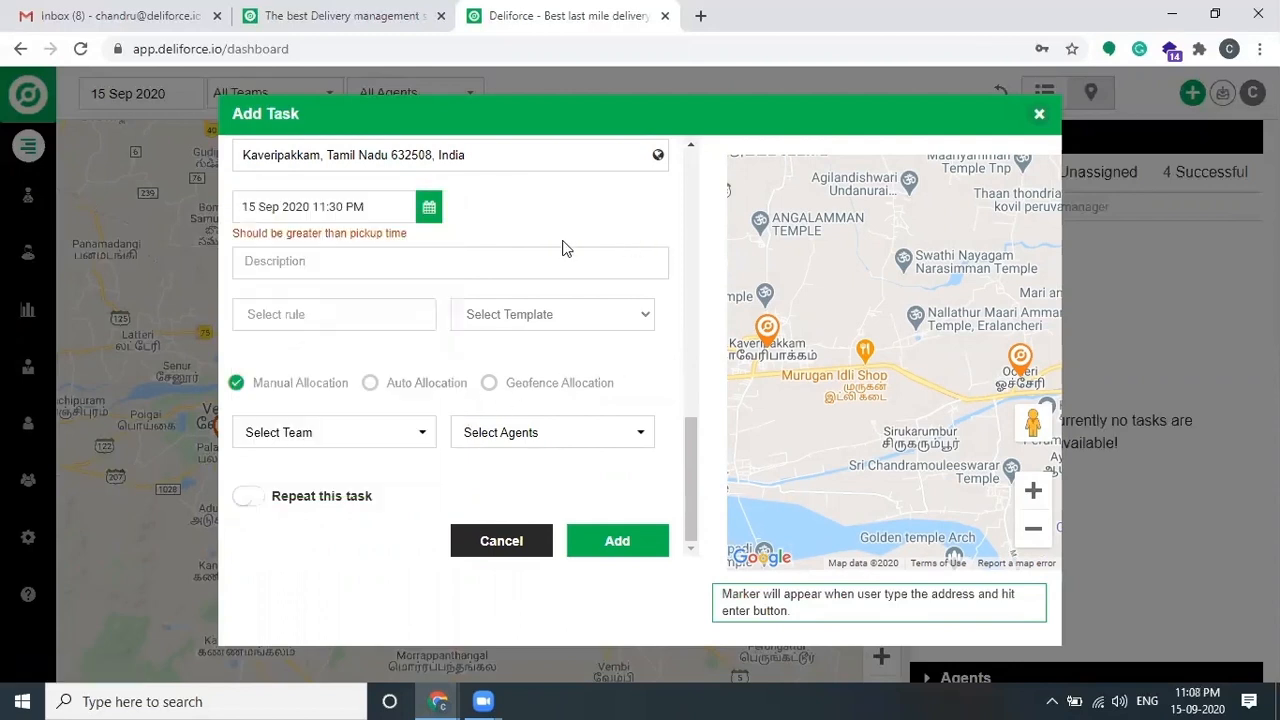
Step: Move the delivery time on to 15 Sep 2020 11:45 PM
left_click(428, 207)
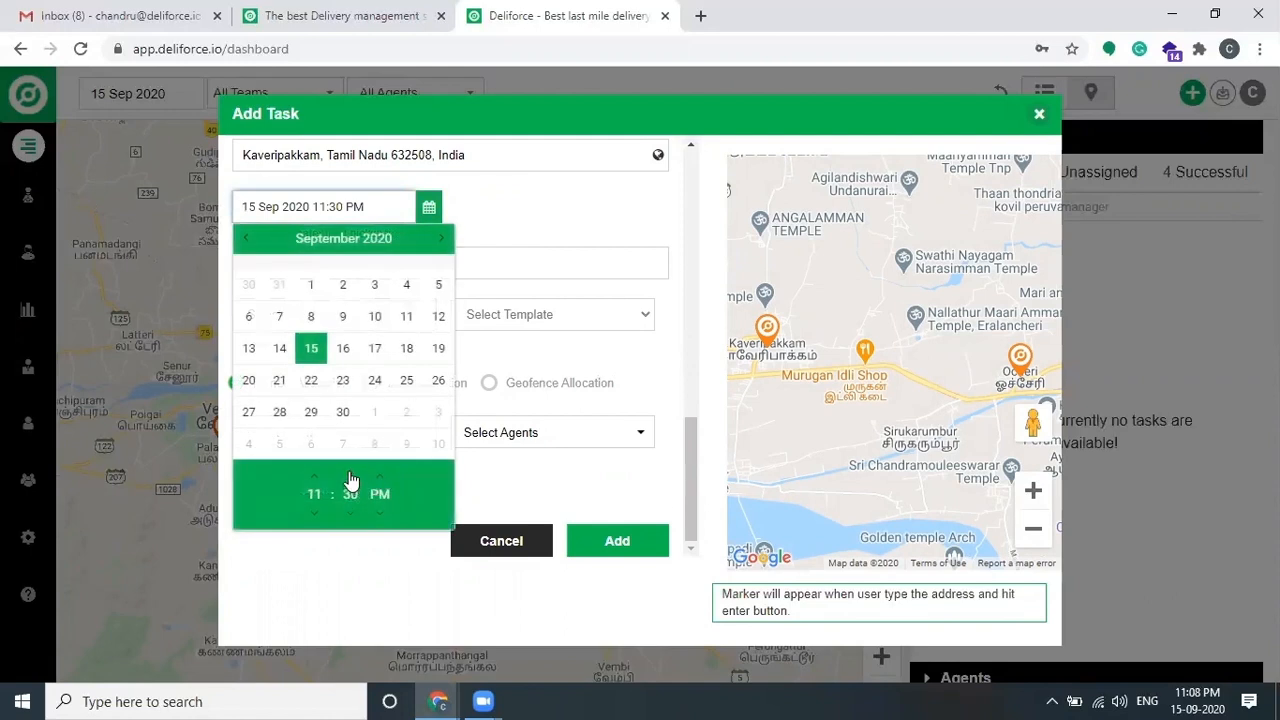
left_click(350, 479)
left_click(581, 182)
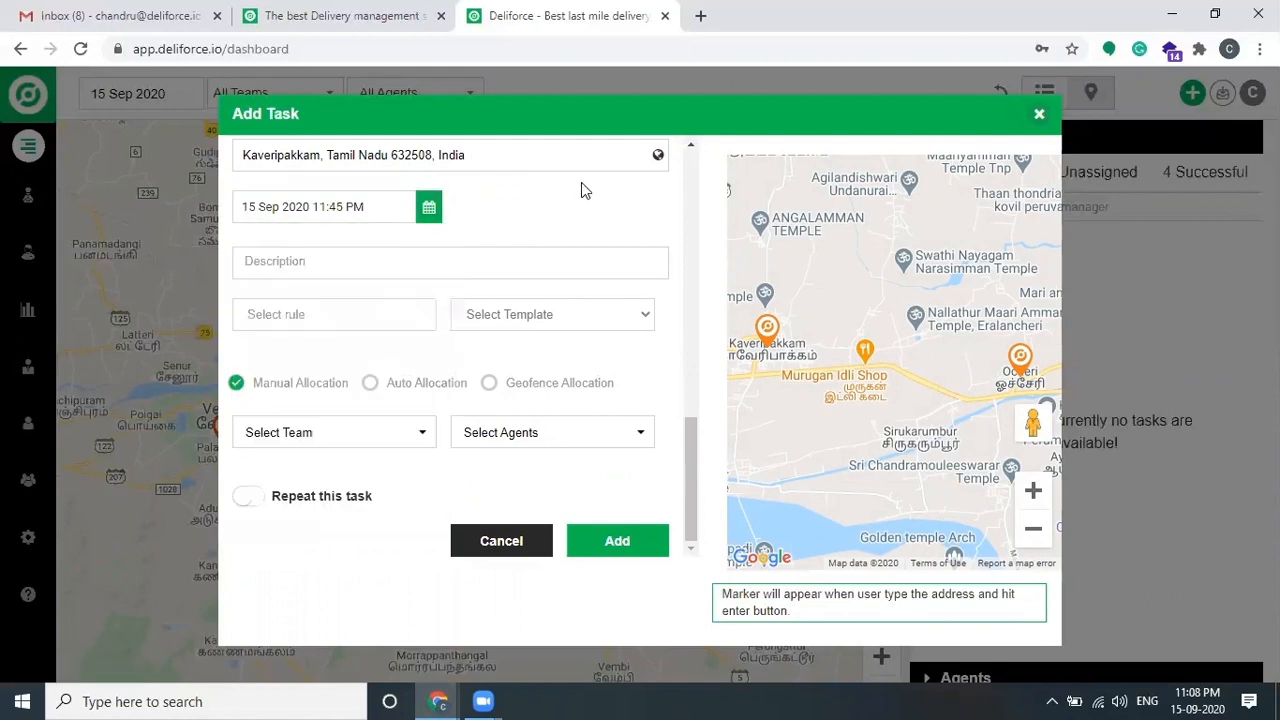
left_click(412, 268)
scroll(411, 267, "up", 7)
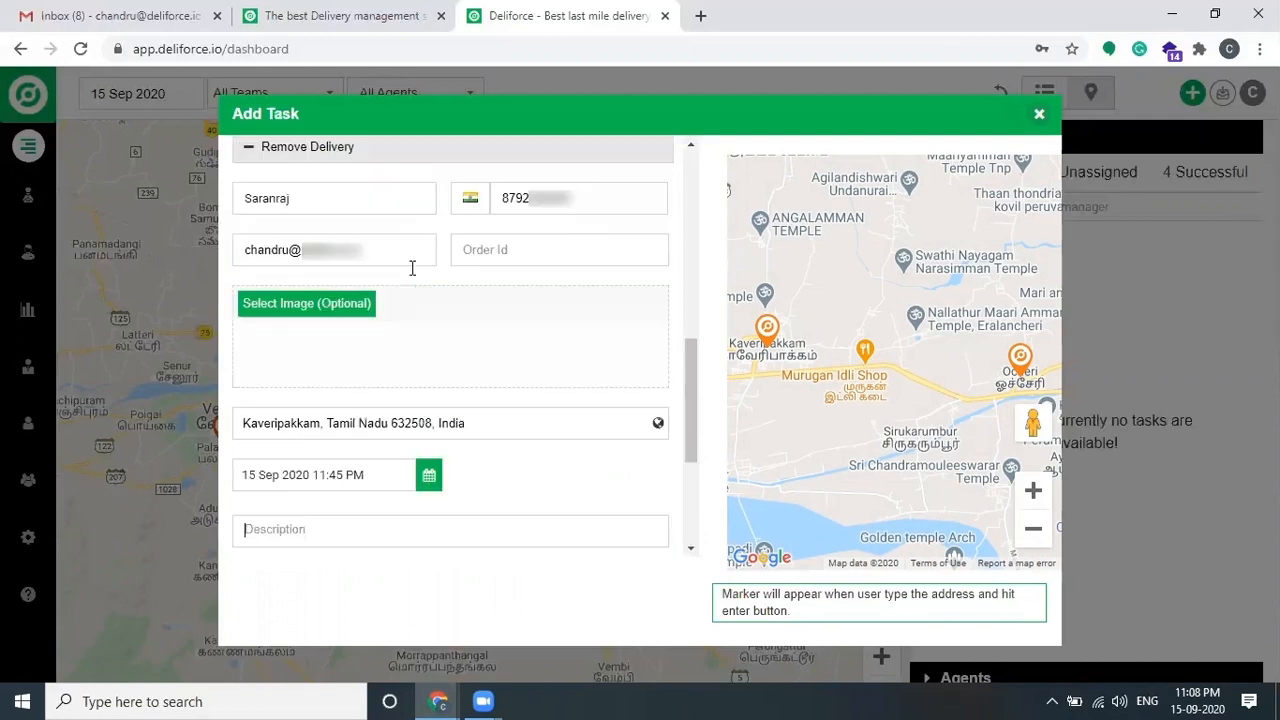
scroll(428, 371, "down", 7)
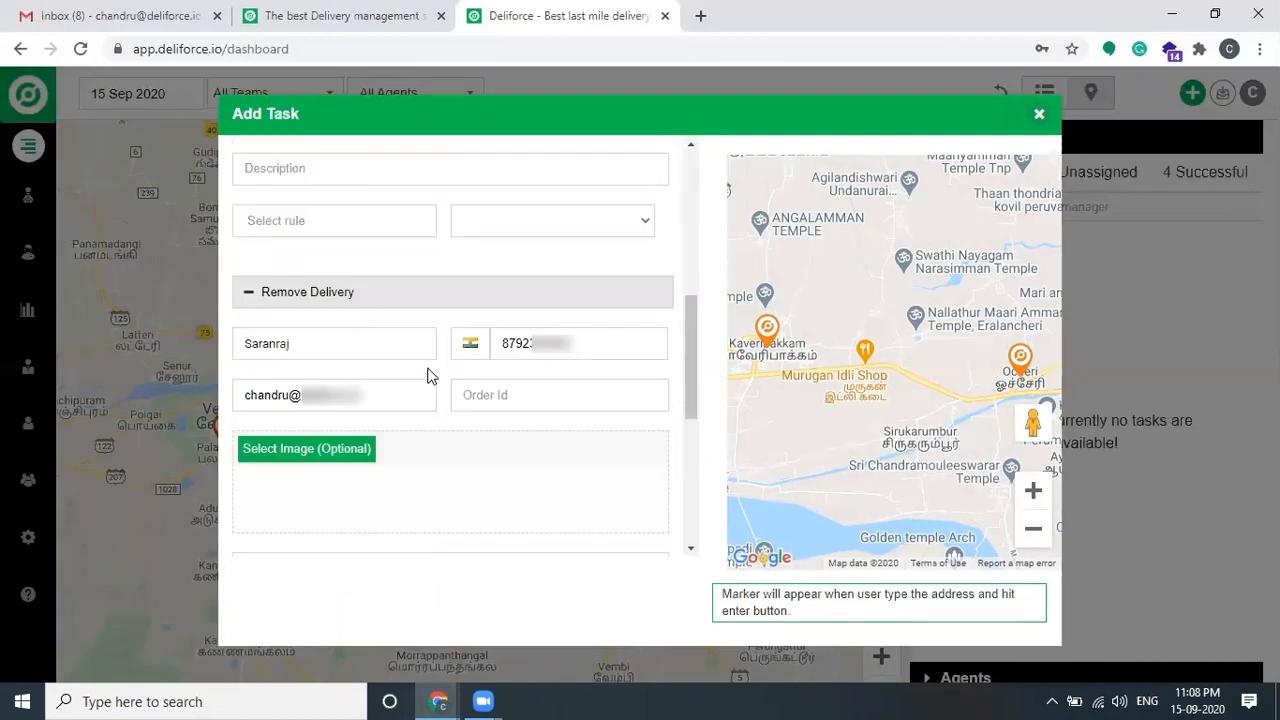
Step: Enter '1KG - Tomota' as the delivery description and list the task templates
type("1KG - Tomota")
left_click(480, 354)
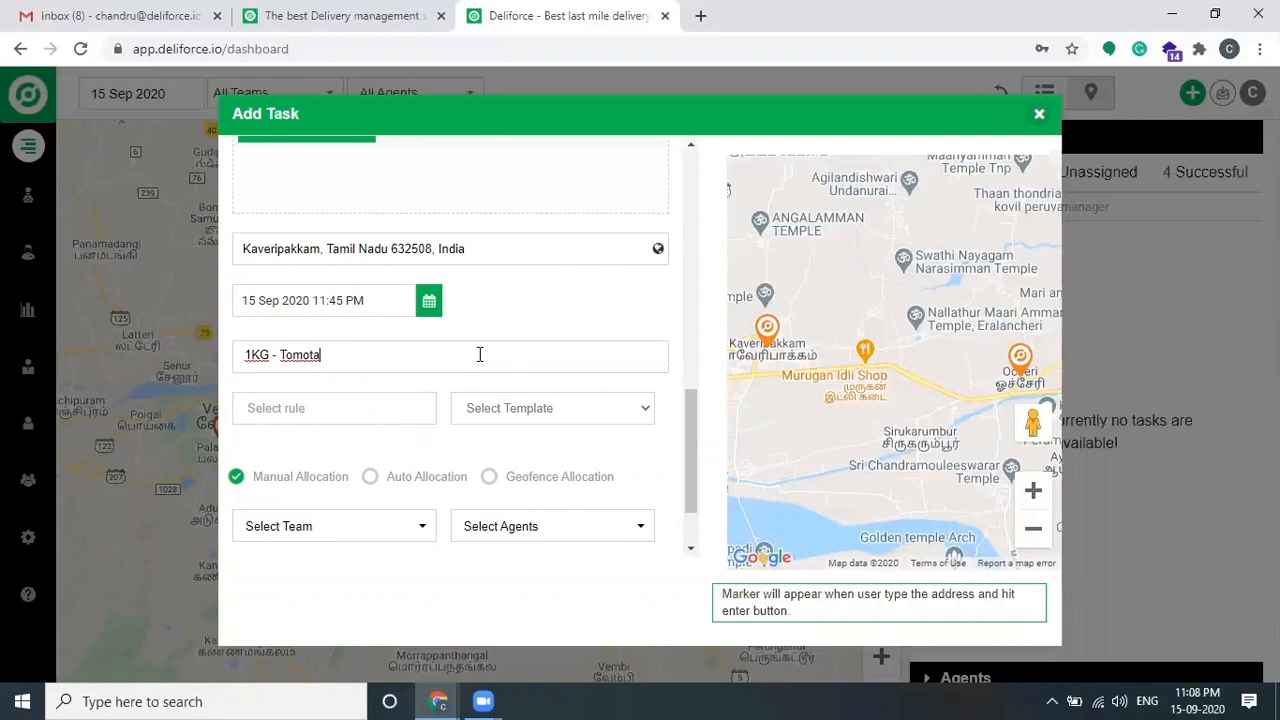
scroll(503, 340, "down", 1)
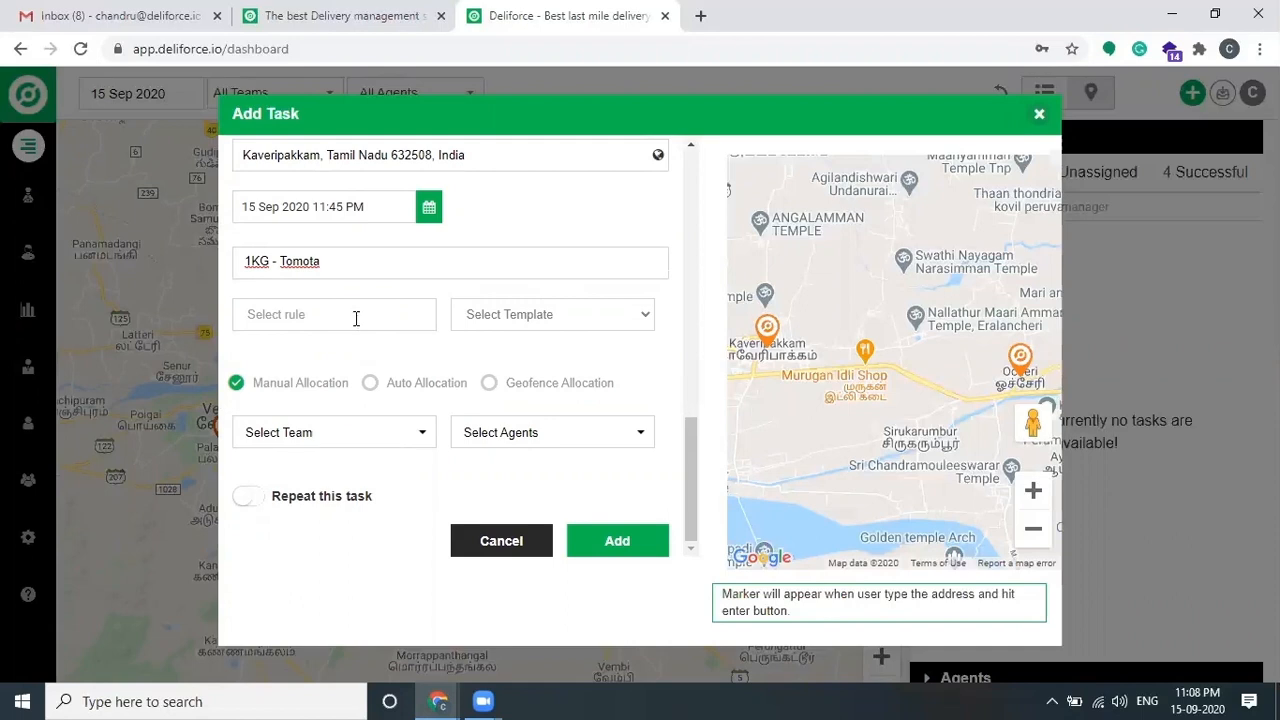
left_click(554, 316)
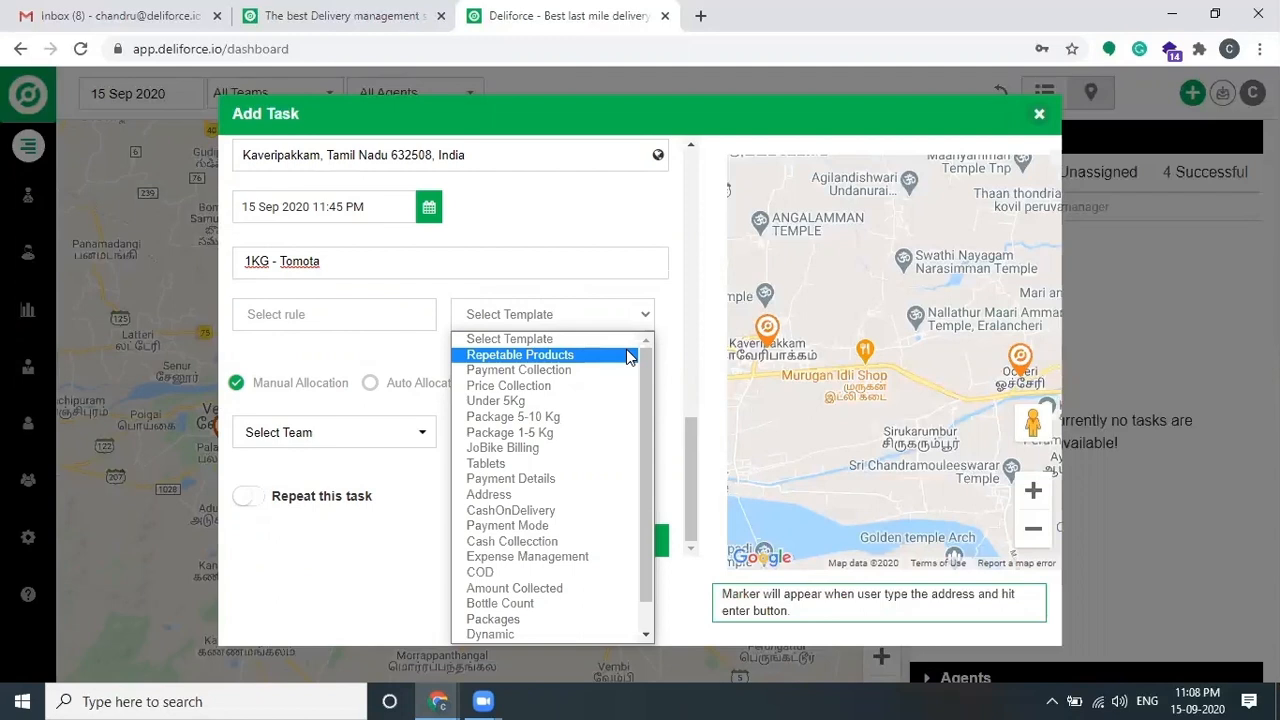
Step: Apply the CashOnDelivery template, tick COD, and enter an amount of 100
scroll(612, 433, "down", 1)
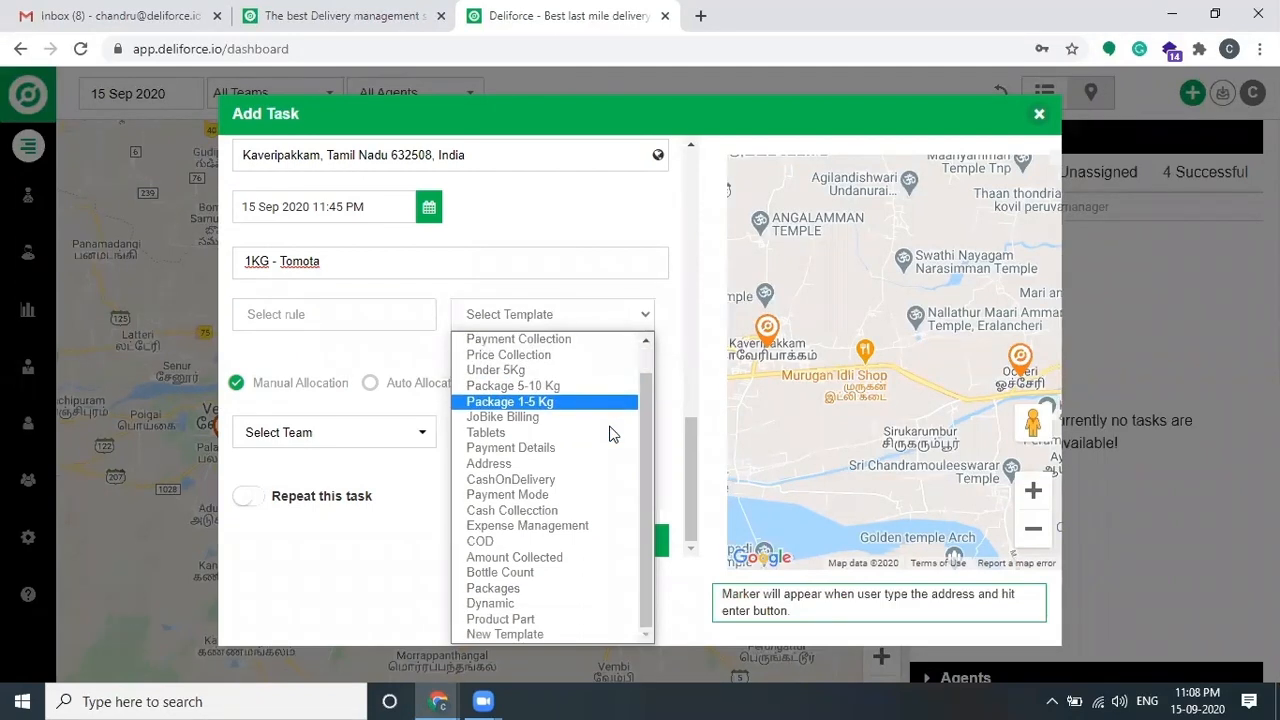
left_click(568, 479)
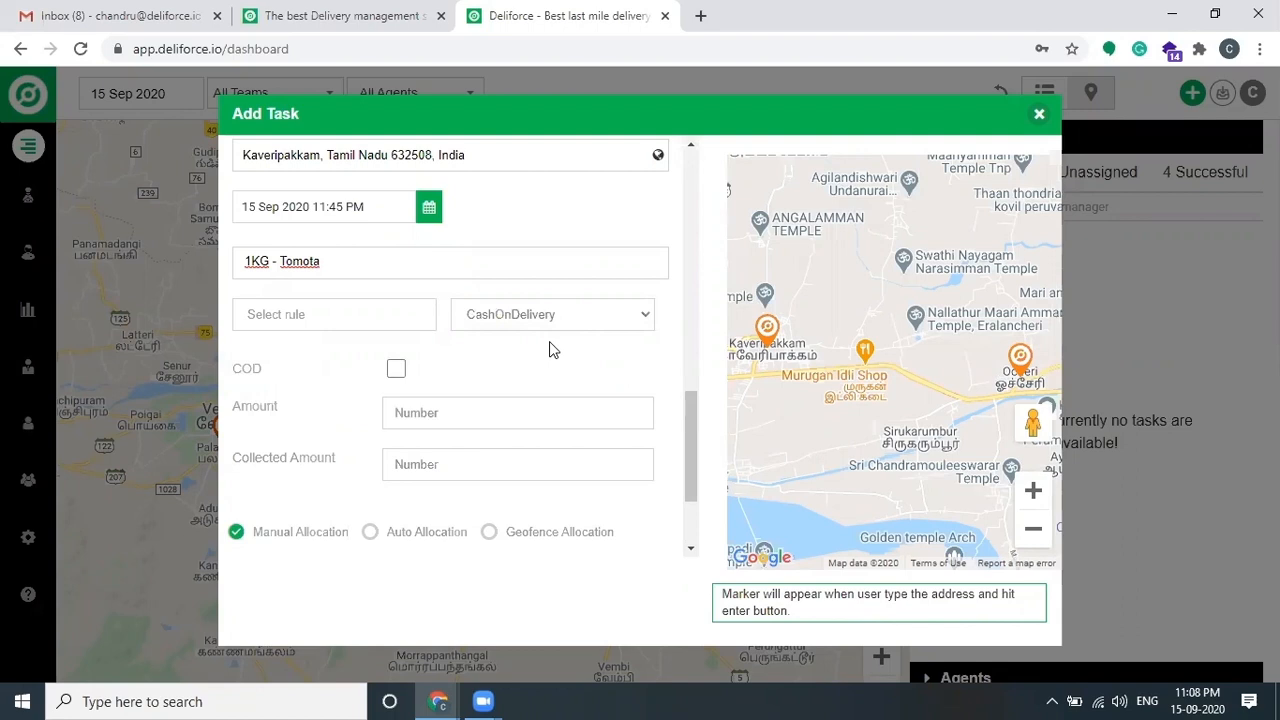
left_click(396, 368)
type("100")
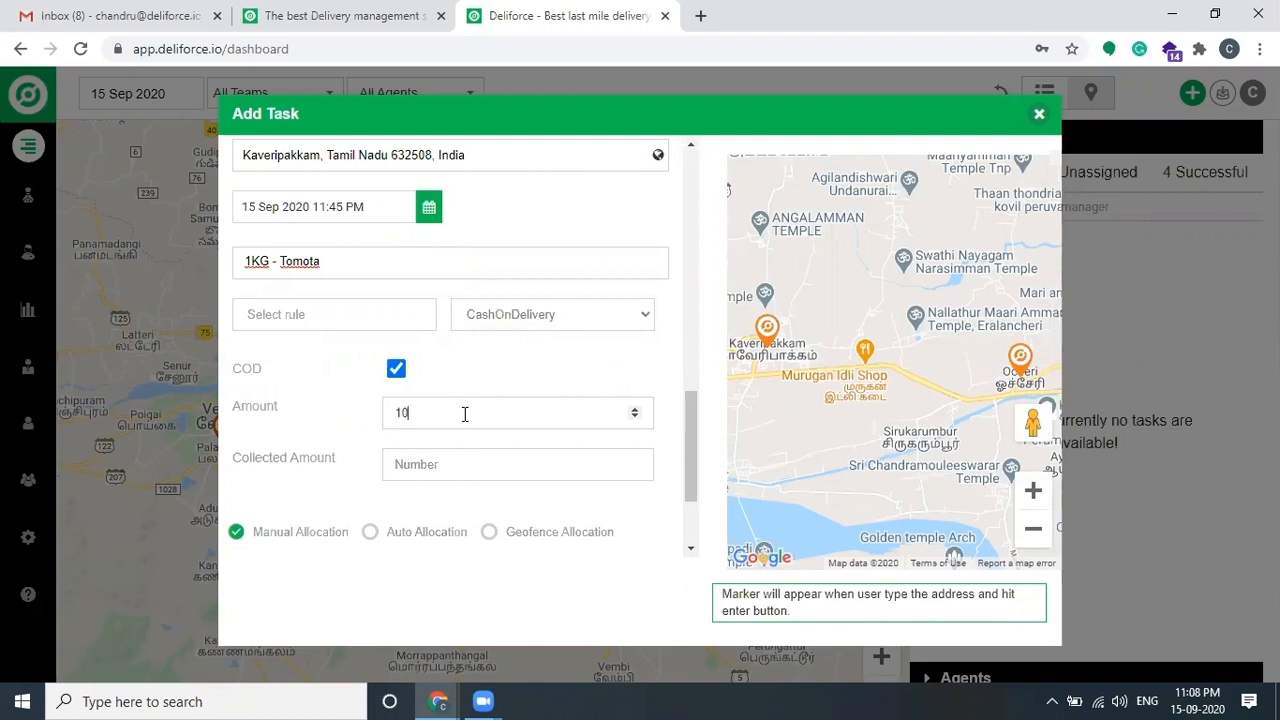
left_click(466, 460)
scroll(504, 366, "down", 1)
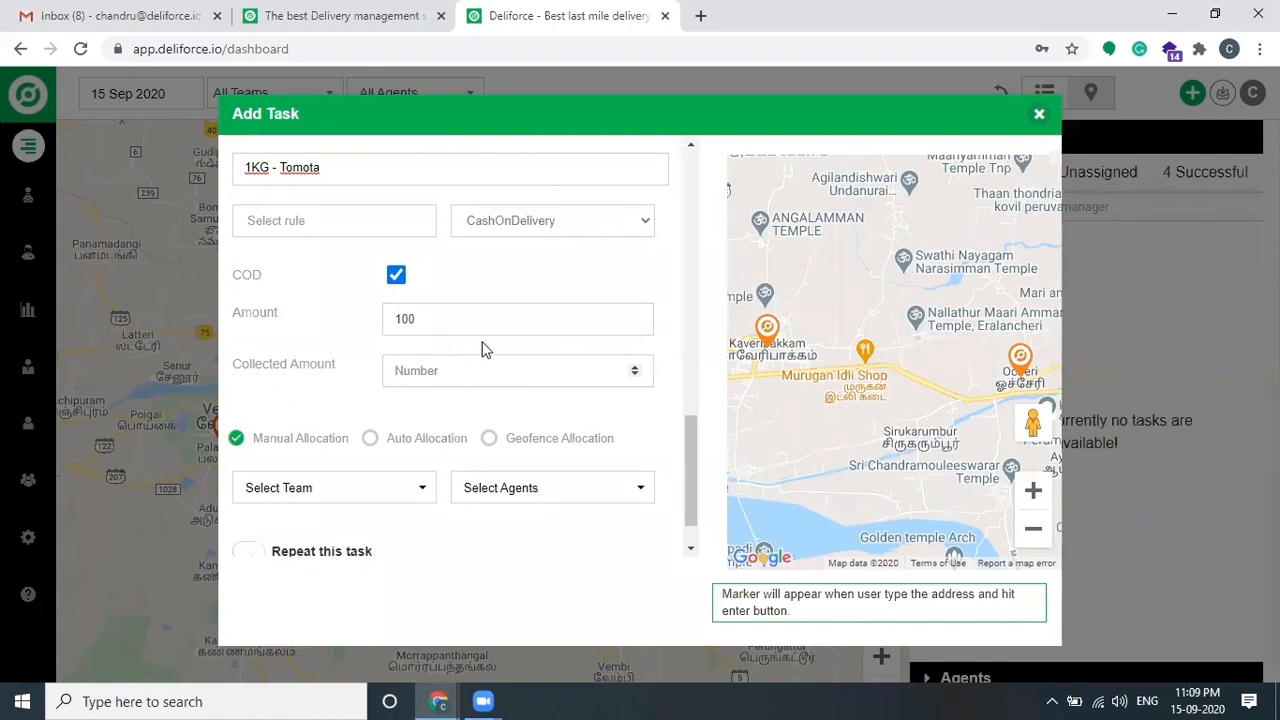
scroll(480, 350, "down", 1)
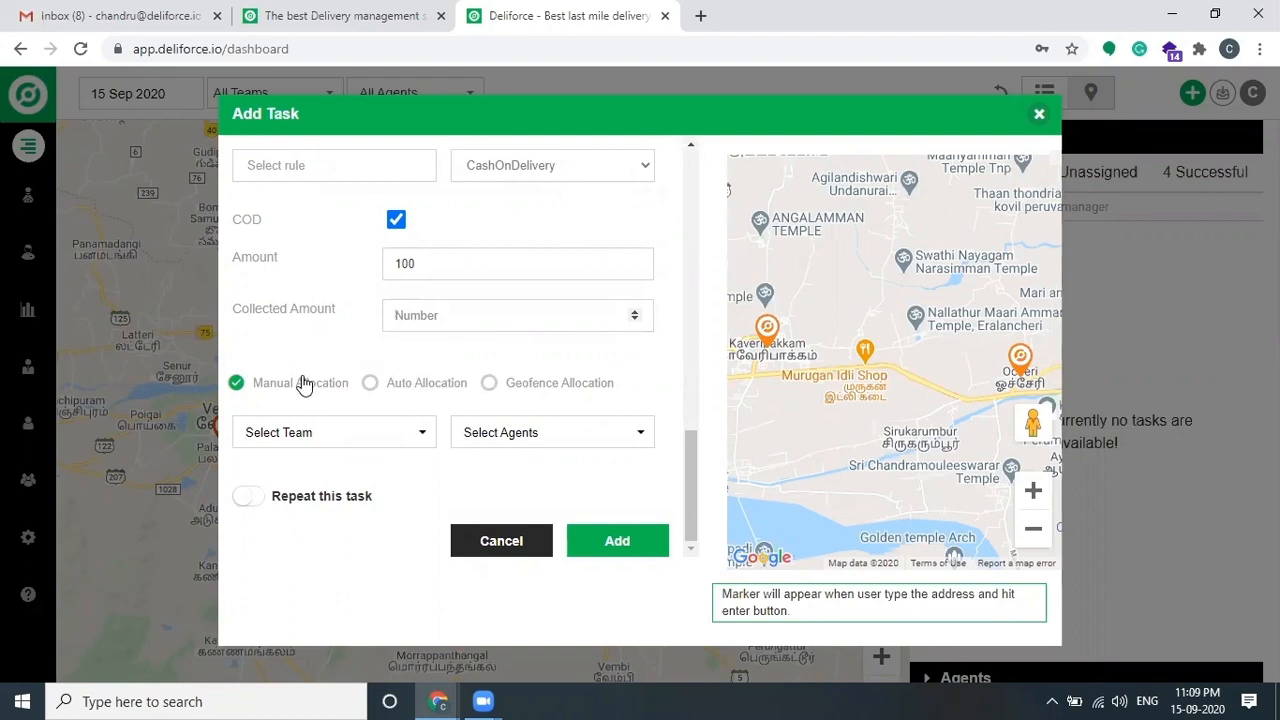
Step: Try Auto and Geofence allocation, then use Manual Allocation and assign the first listed agent
left_click(424, 385)
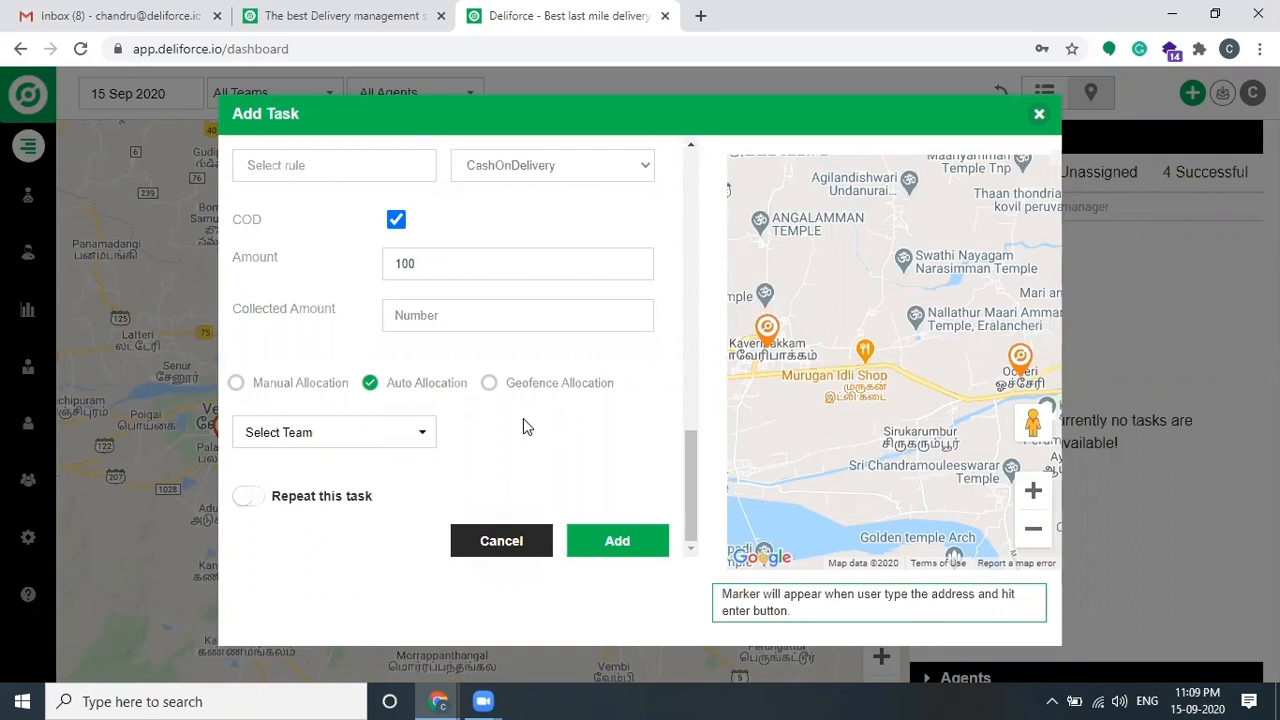
left_click(489, 384)
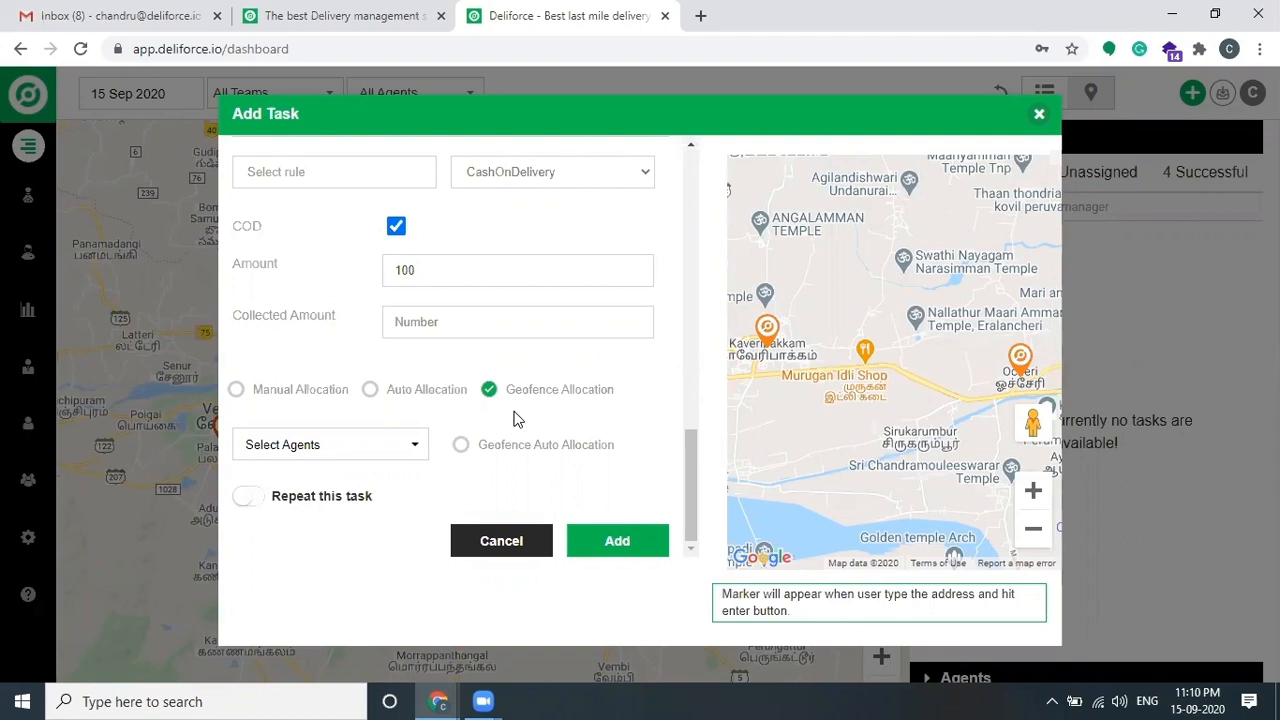
left_click(266, 396)
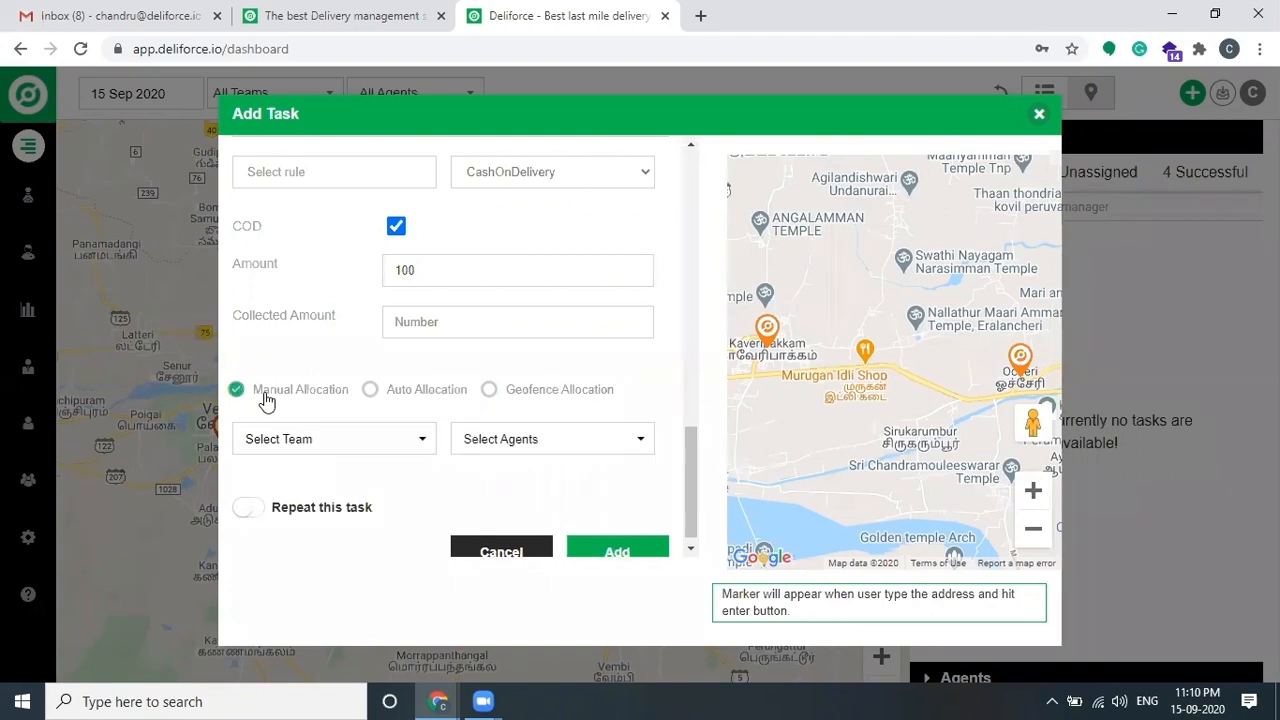
scroll(480, 415, "down", 1)
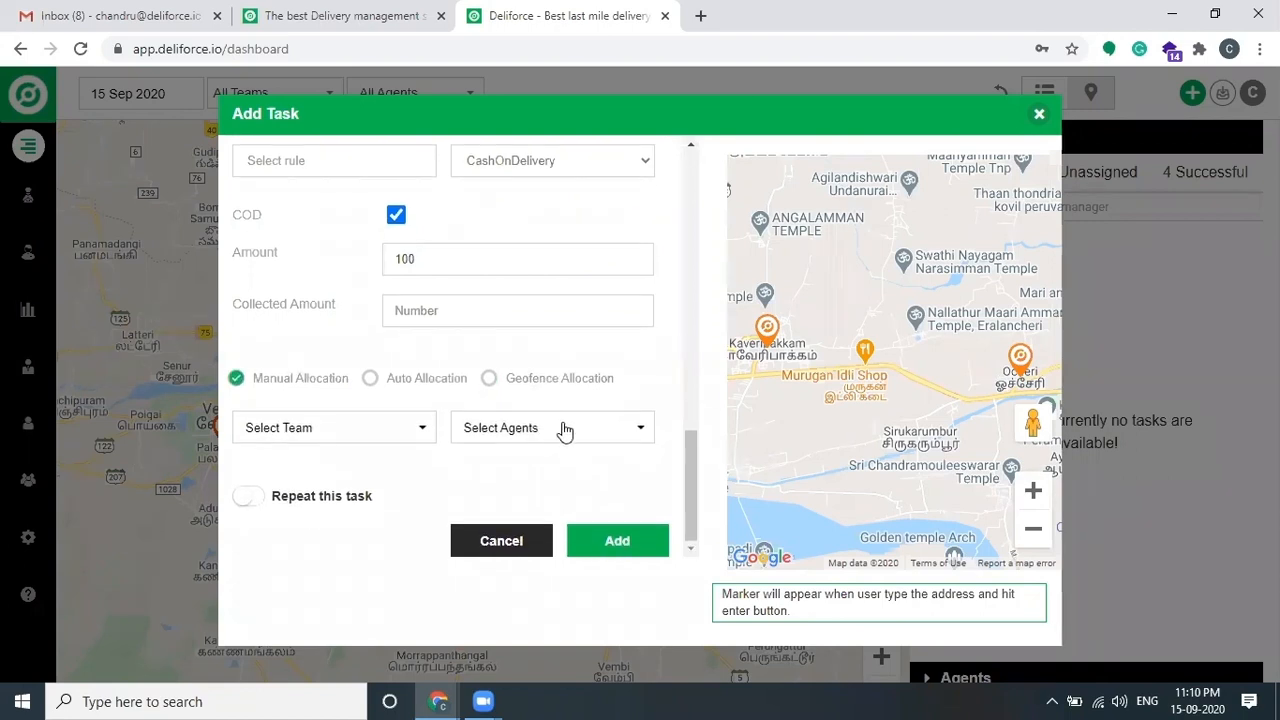
left_click(563, 428)
left_click(529, 484)
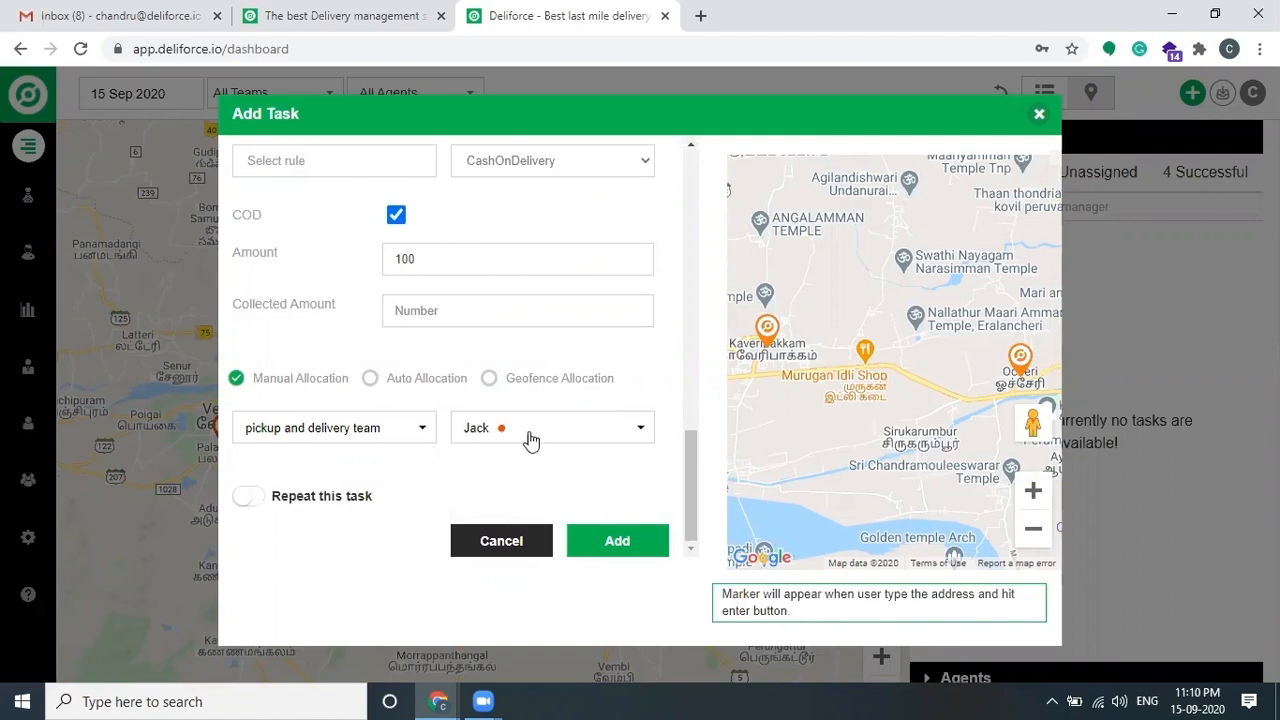
Step: Create the task and bring up the mirrored agent phone
left_click(629, 541)
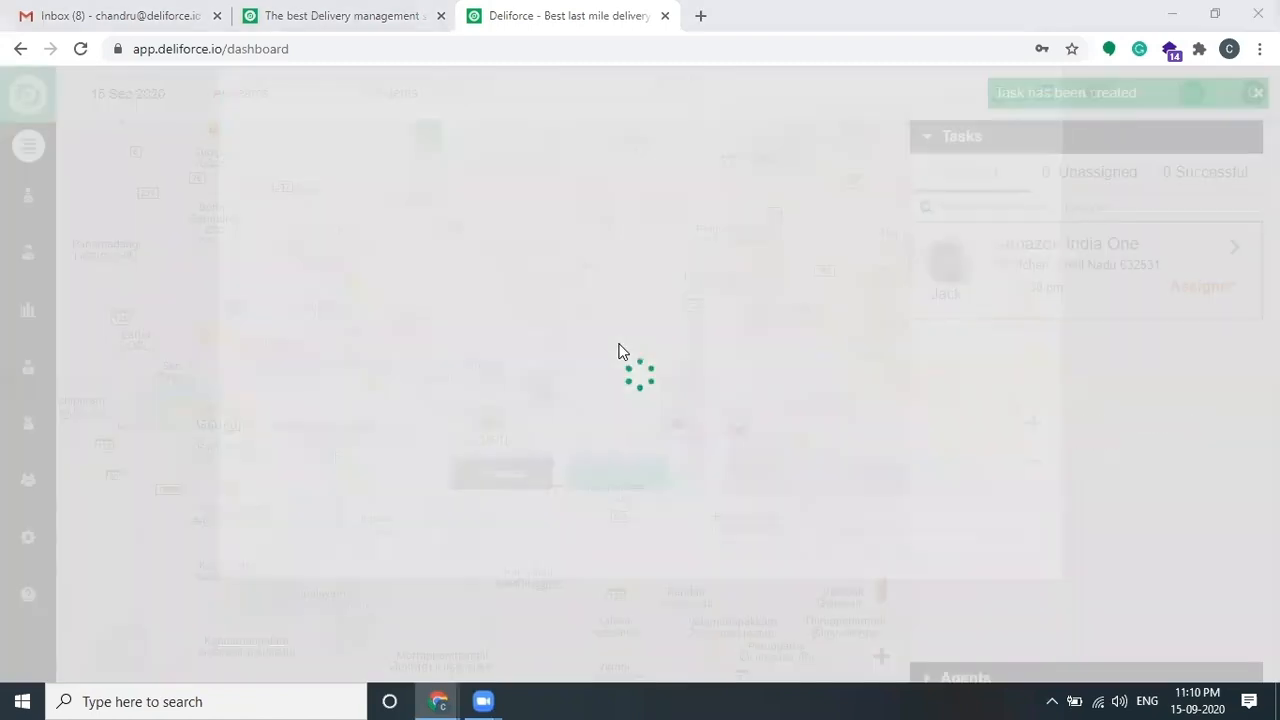
key("alt+Tab")
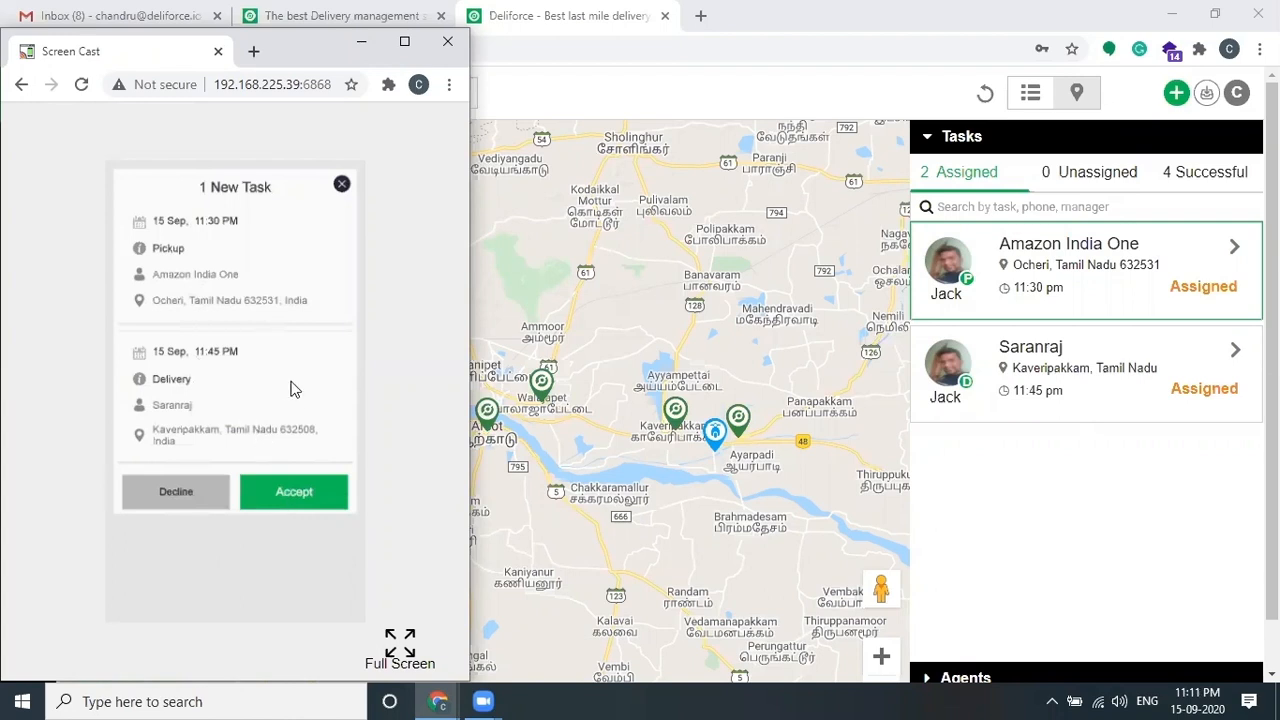
Step: Accept the new task on the agent's phone and reload the dashboard to show it Accepted
left_click(1151, 469)
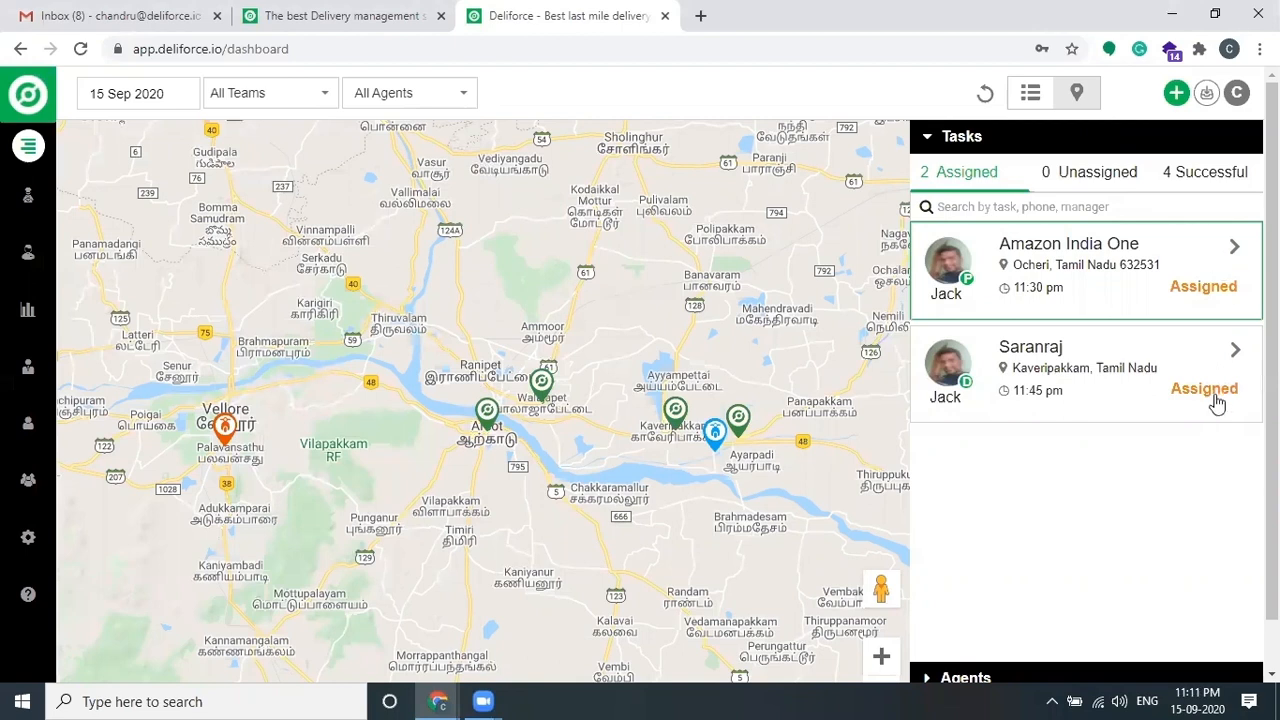
key("alt+Tab")
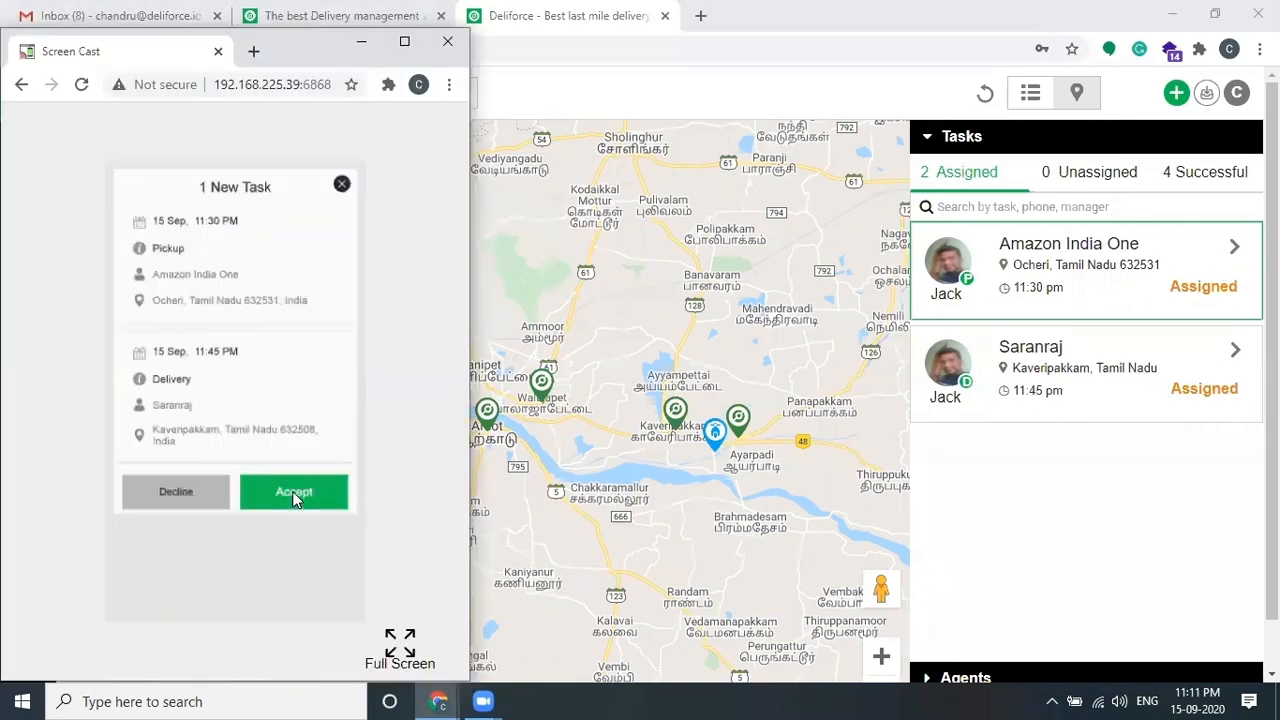
left_click(294, 497)
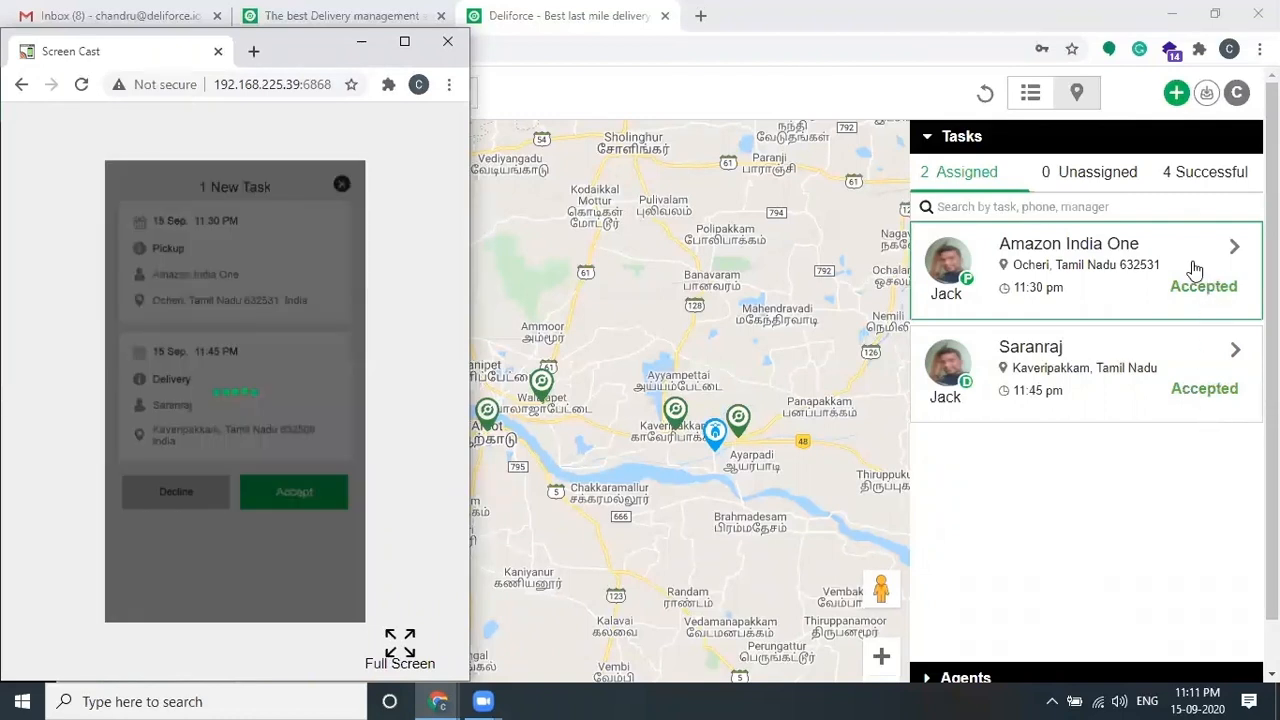
left_click(1100, 497)
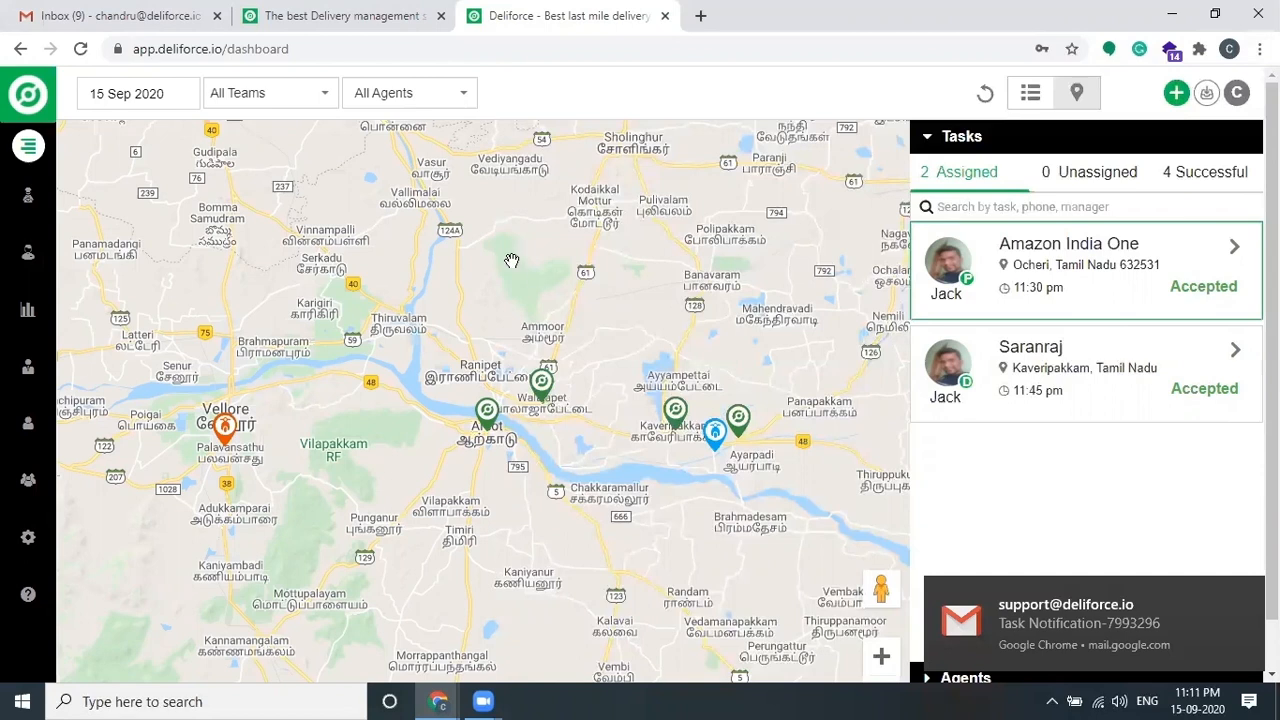
left_click(80, 48)
Step: Open the 11:30 PM Amazon India One pickup task on the mirrored agent phone
key("alt+Tab")
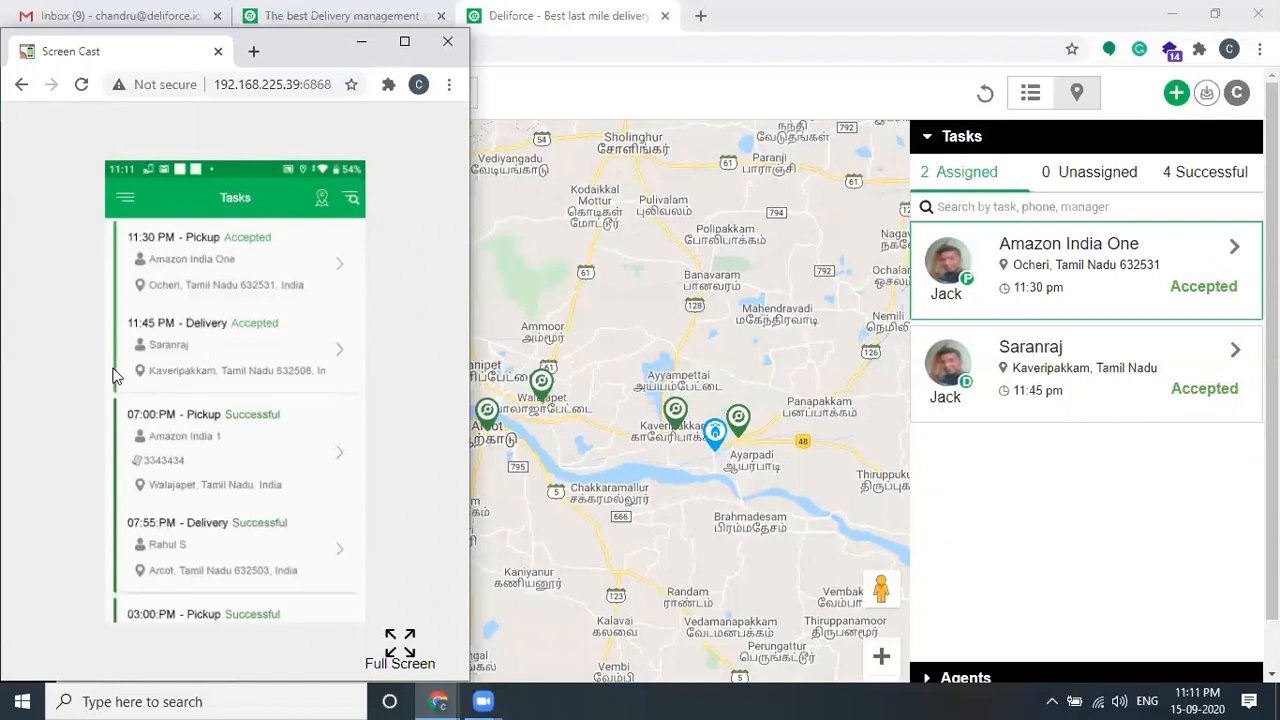
left_click(249, 272)
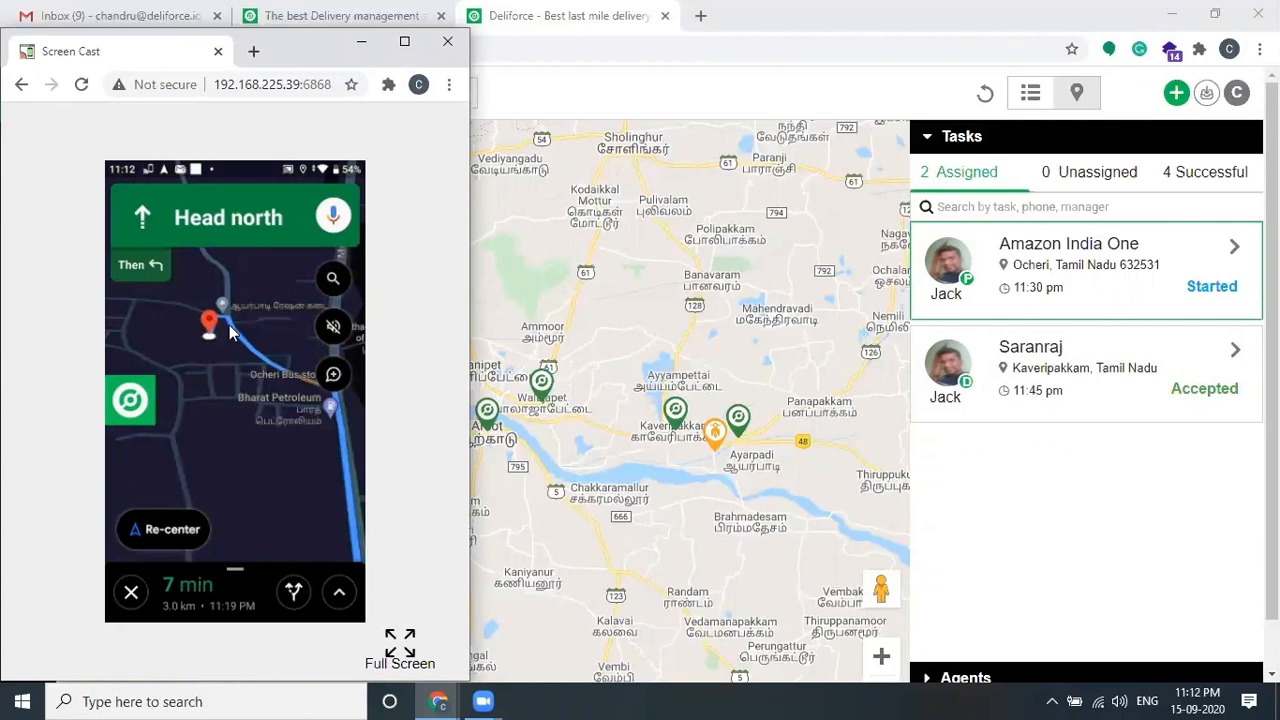
Step: Add a pickup note saying the order is picked, then return to the dashboard
left_click(146, 398)
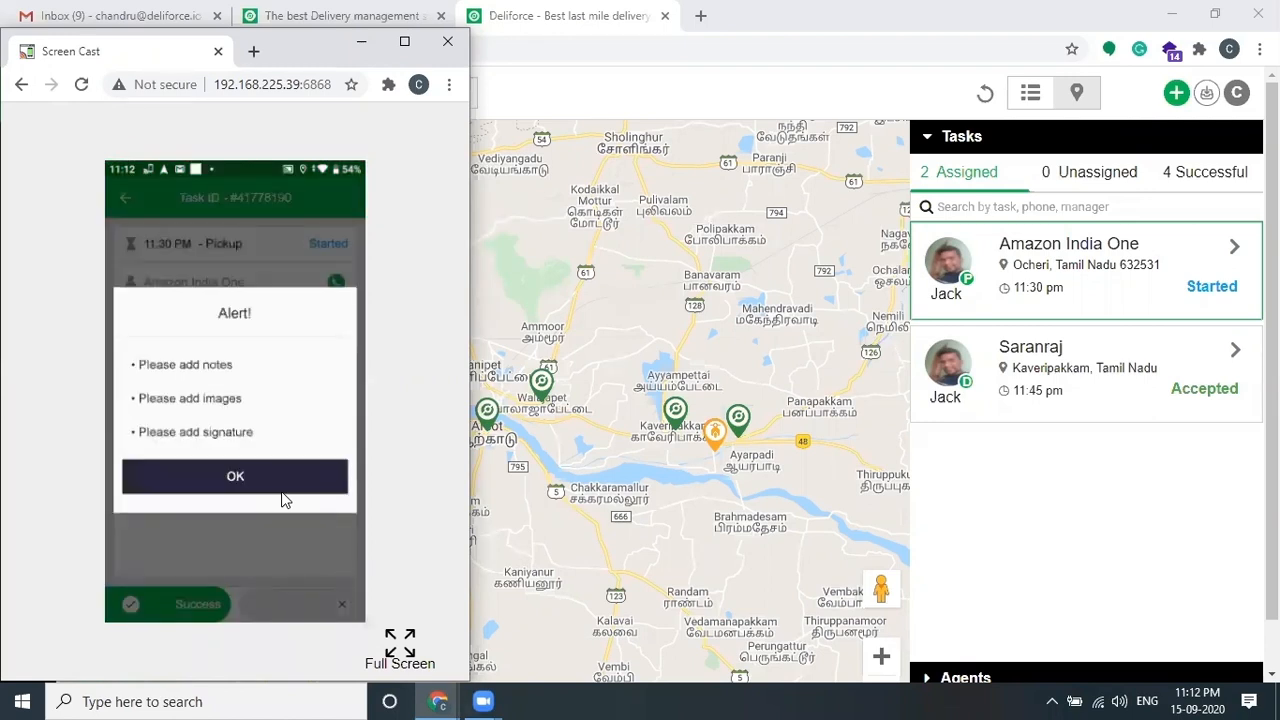
left_click(282, 490)
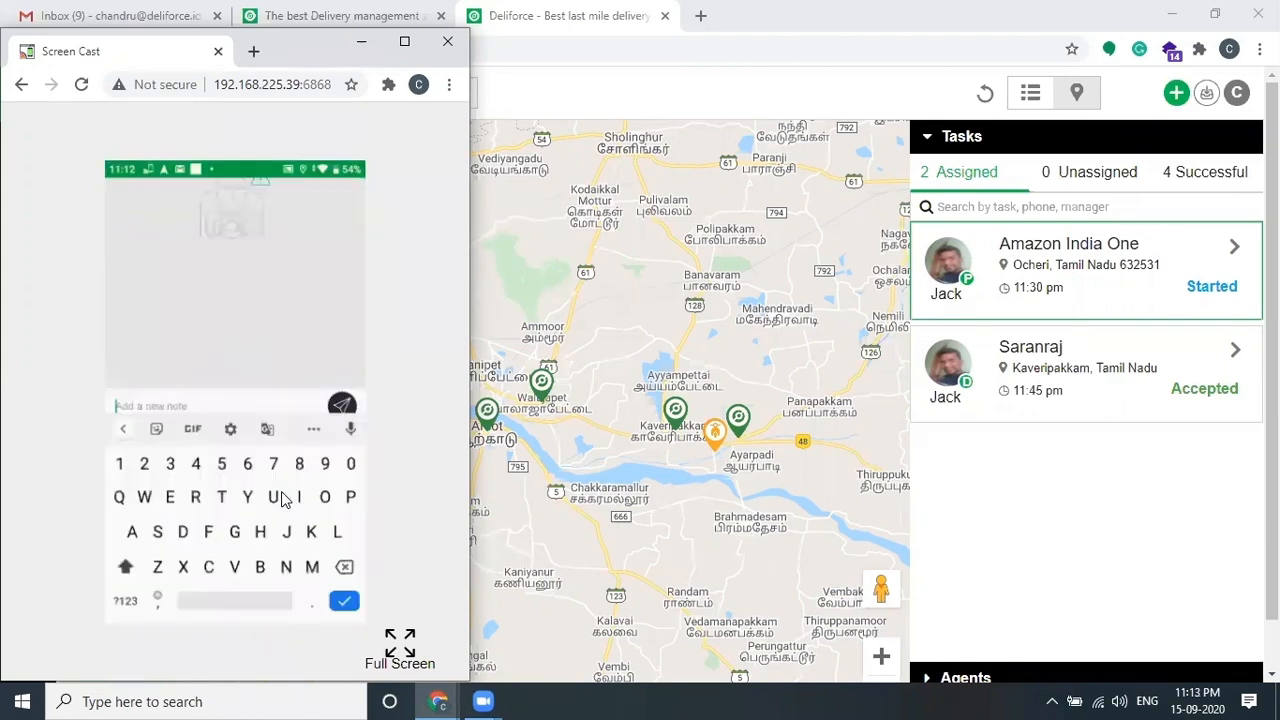
type("Order")
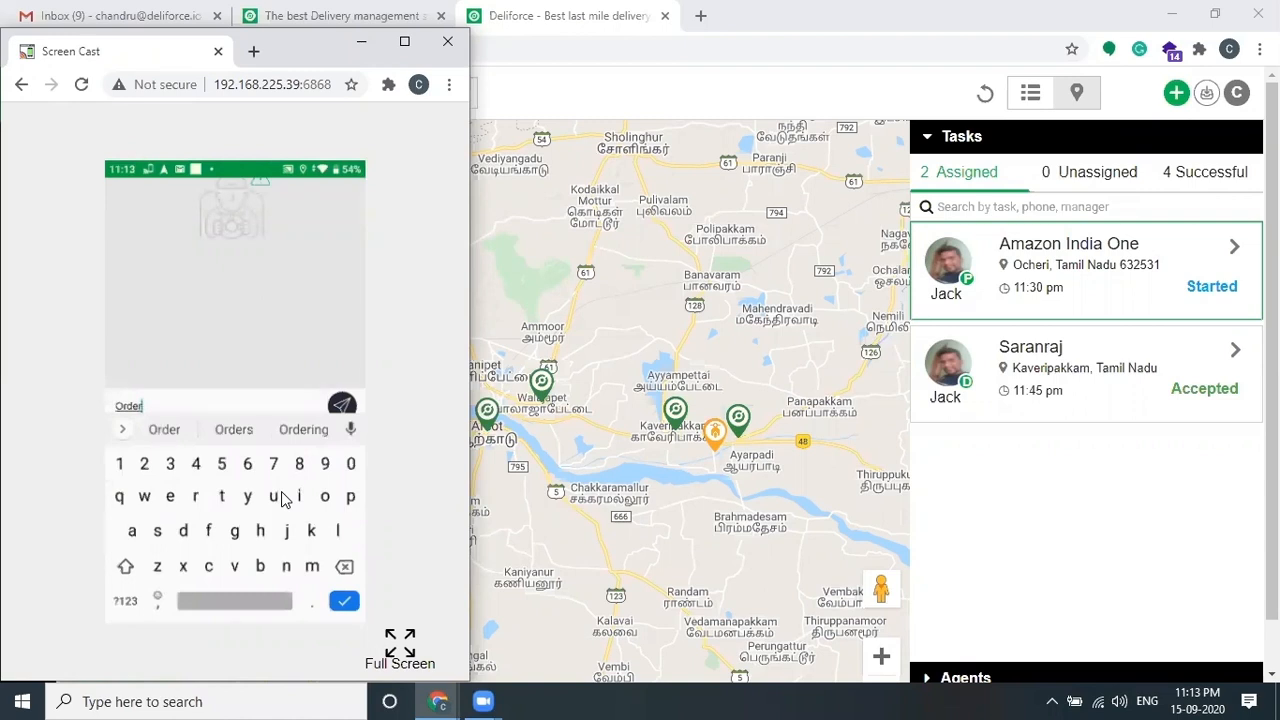
type(" is uc")
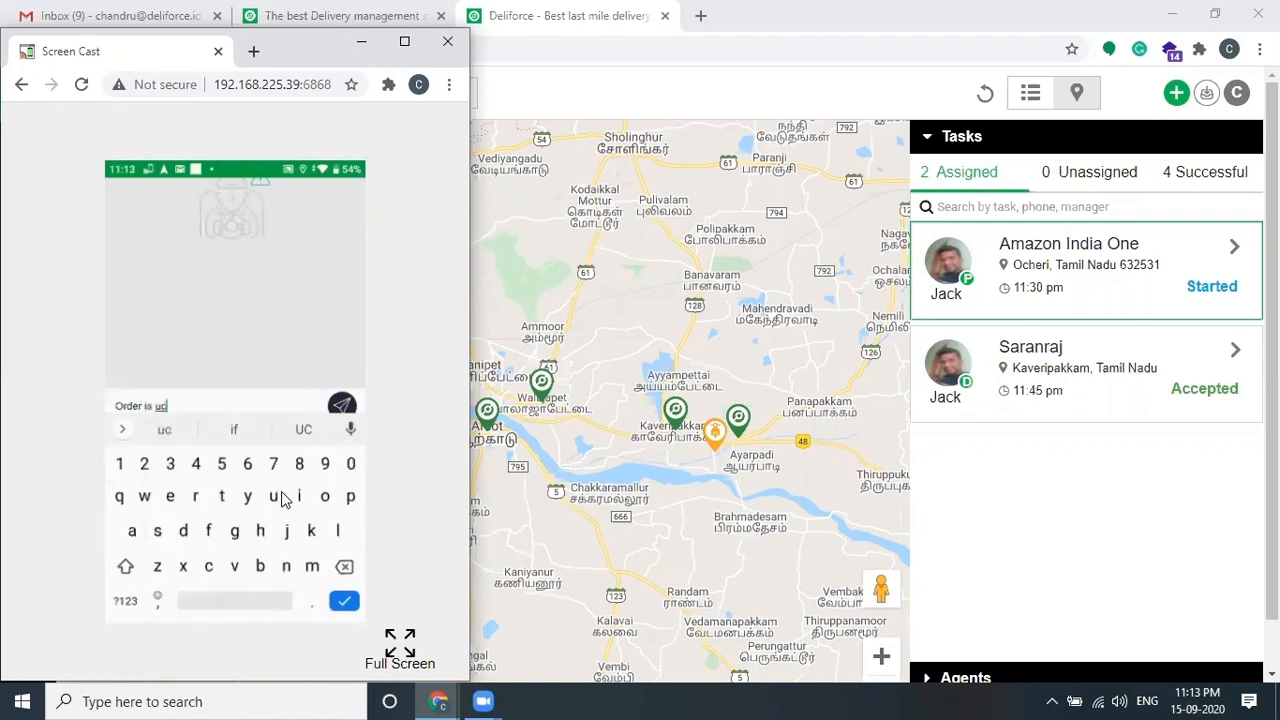
key("BackSpace")
key("BackSpace")
type("picked")
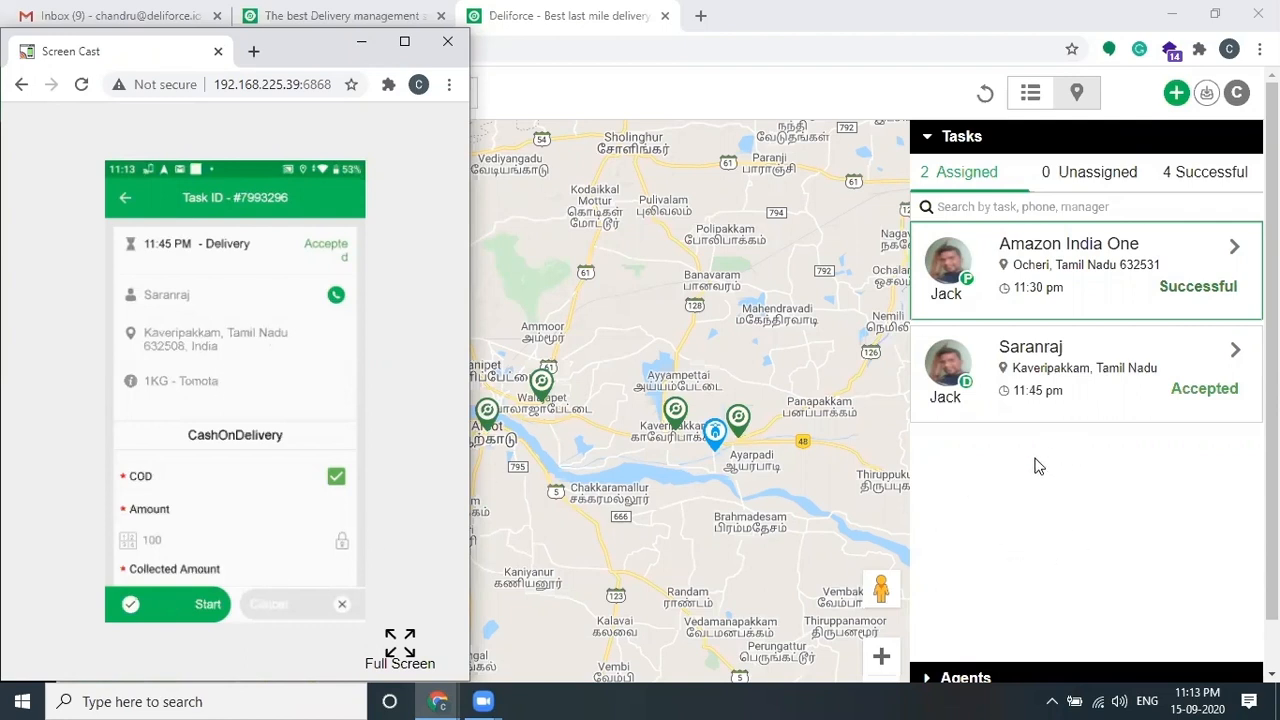
left_click(1036, 466)
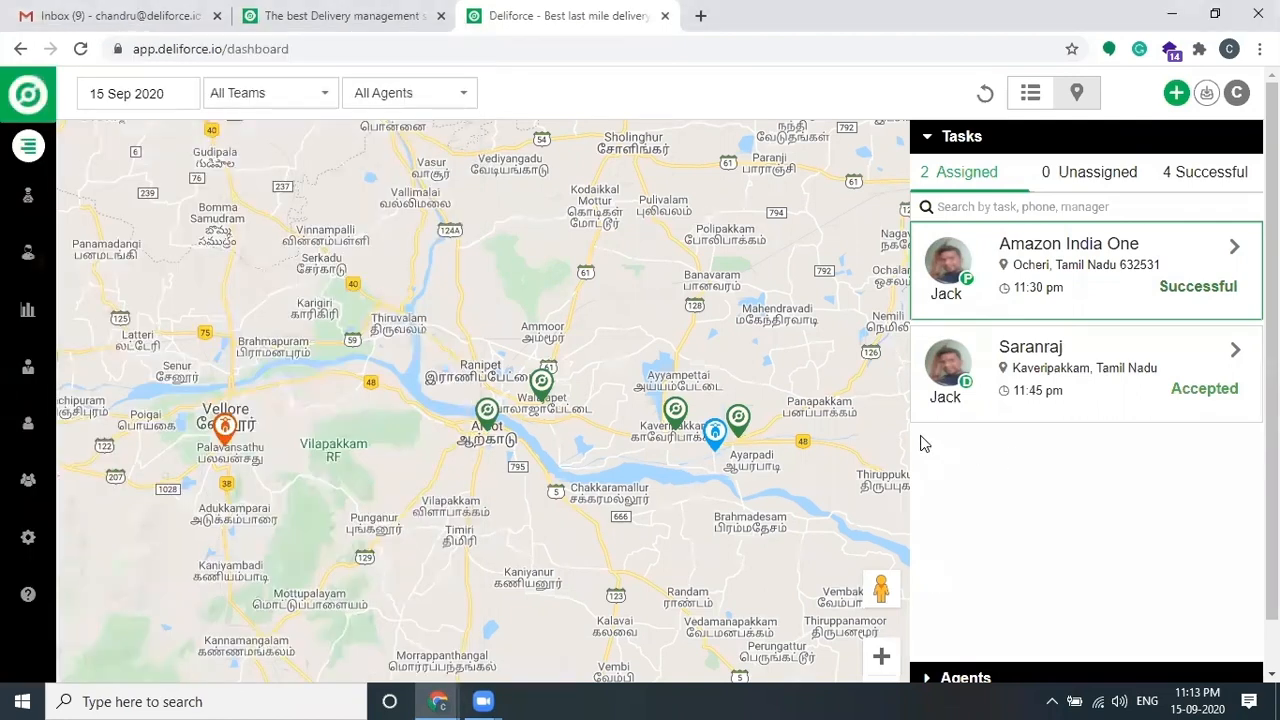
Step: Read the Task Notification email in Gmail
left_click(117, 16)
left_click(720, 234)
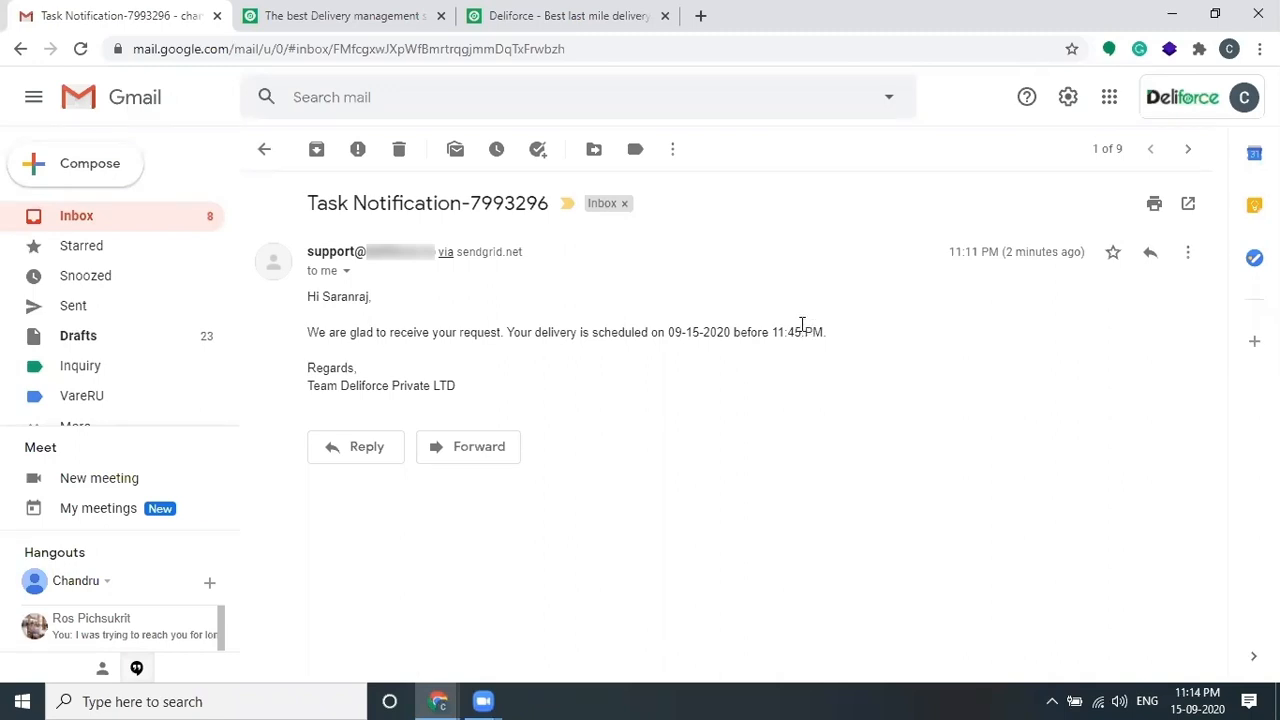
left_click(561, 17)
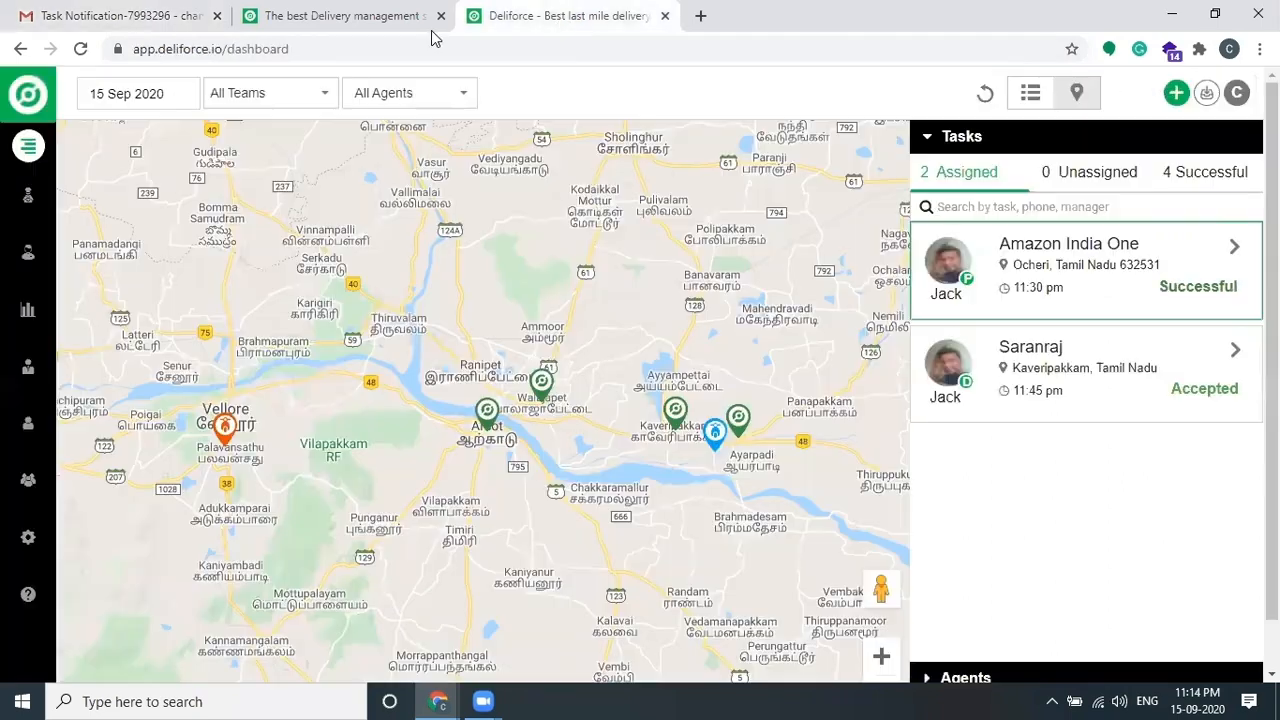
Step: Start the Kaveripakkam delivery task on the mirrored agent phone
key("alt+Tab")
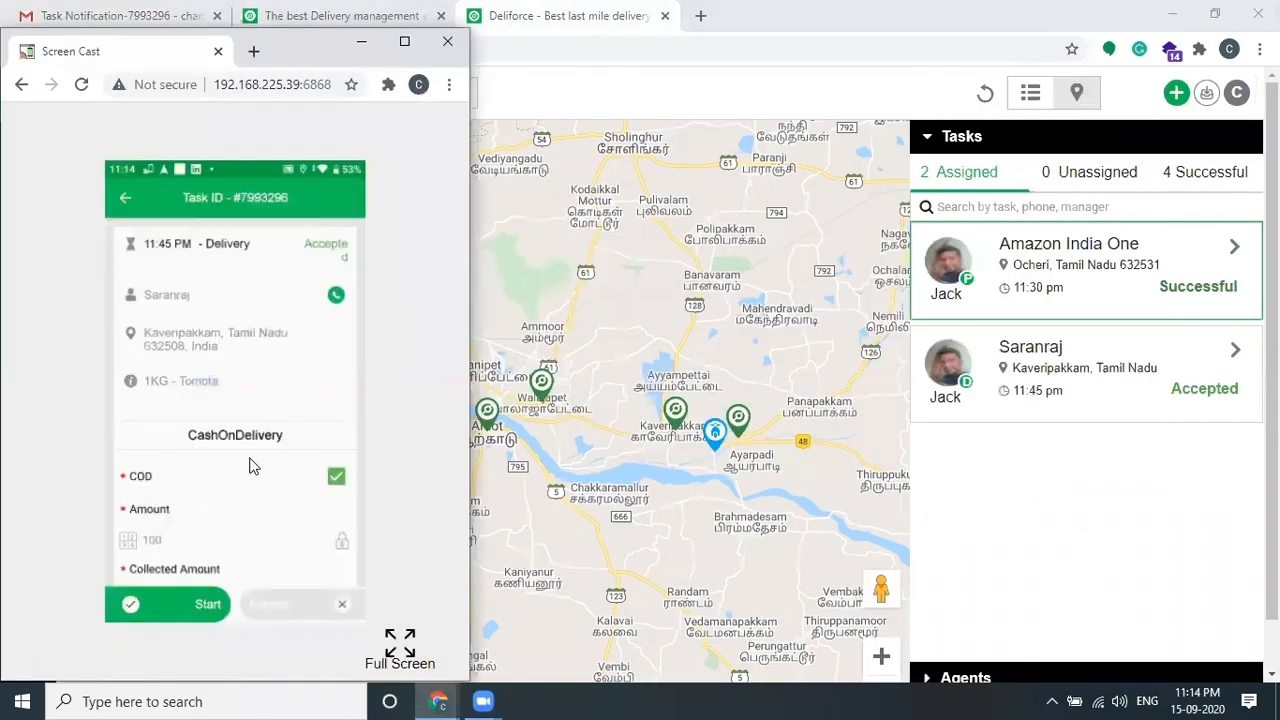
left_click(187, 606)
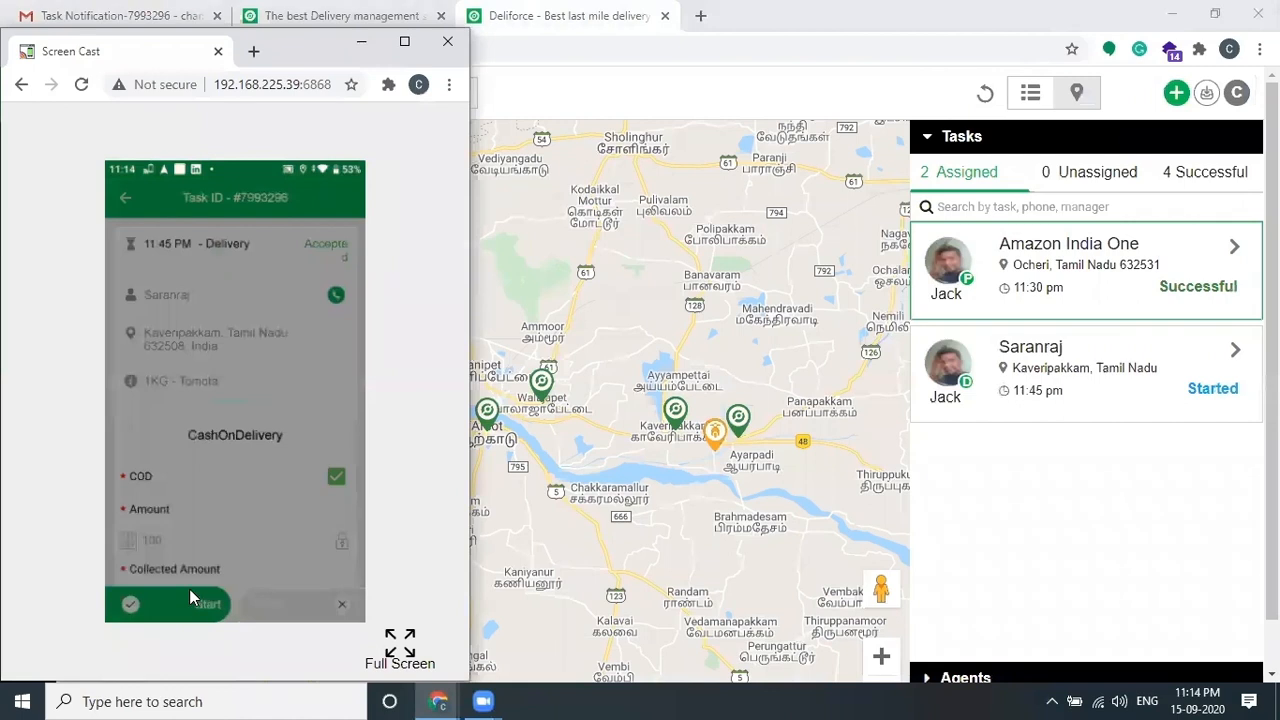
left_click(1010, 476)
Step: Open the new en-route message with its live tracking link in the Gmail thread
left_click(137, 16)
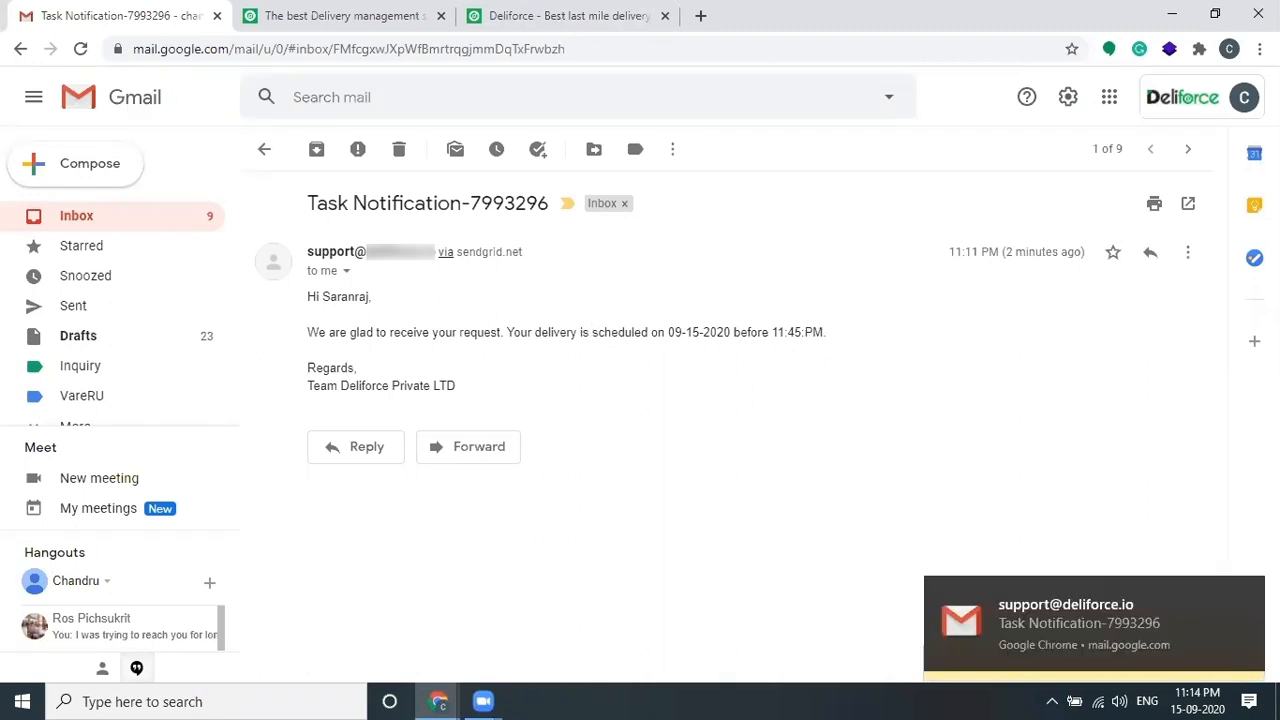
left_click(1246, 593)
left_click(1195, 663)
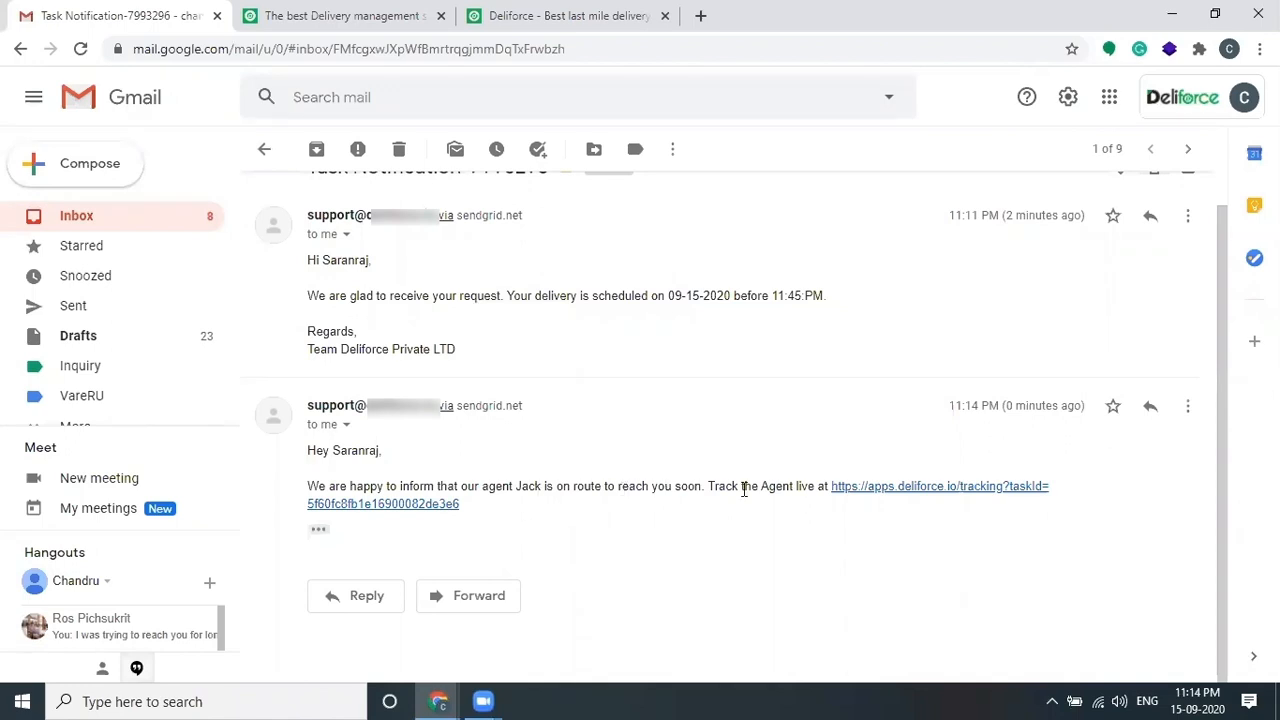
Step: Open the live tracking page (10 min ETA, 6.30 km), then return to the dashboard
left_click(966, 494)
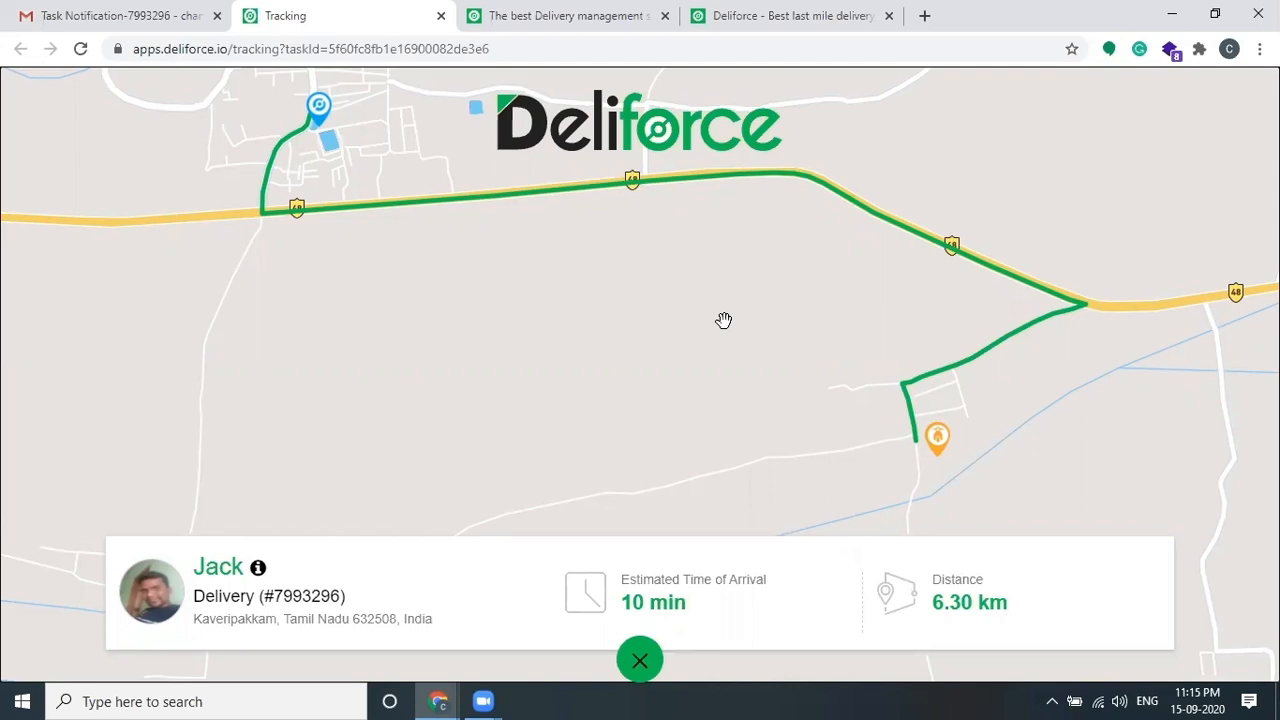
left_click(800, 14)
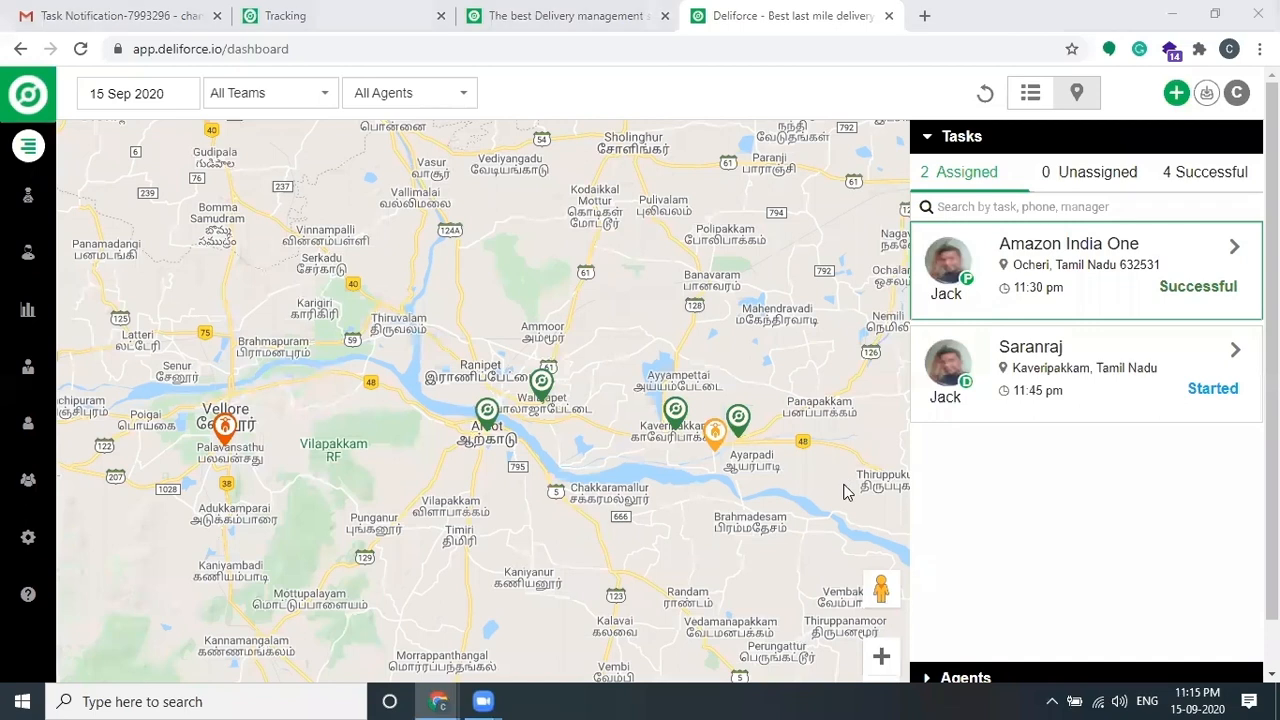
Step: On the agent phone, complete the Kaveripakkam delivery with 100 collected and mark it Success
key("alt+Tab")
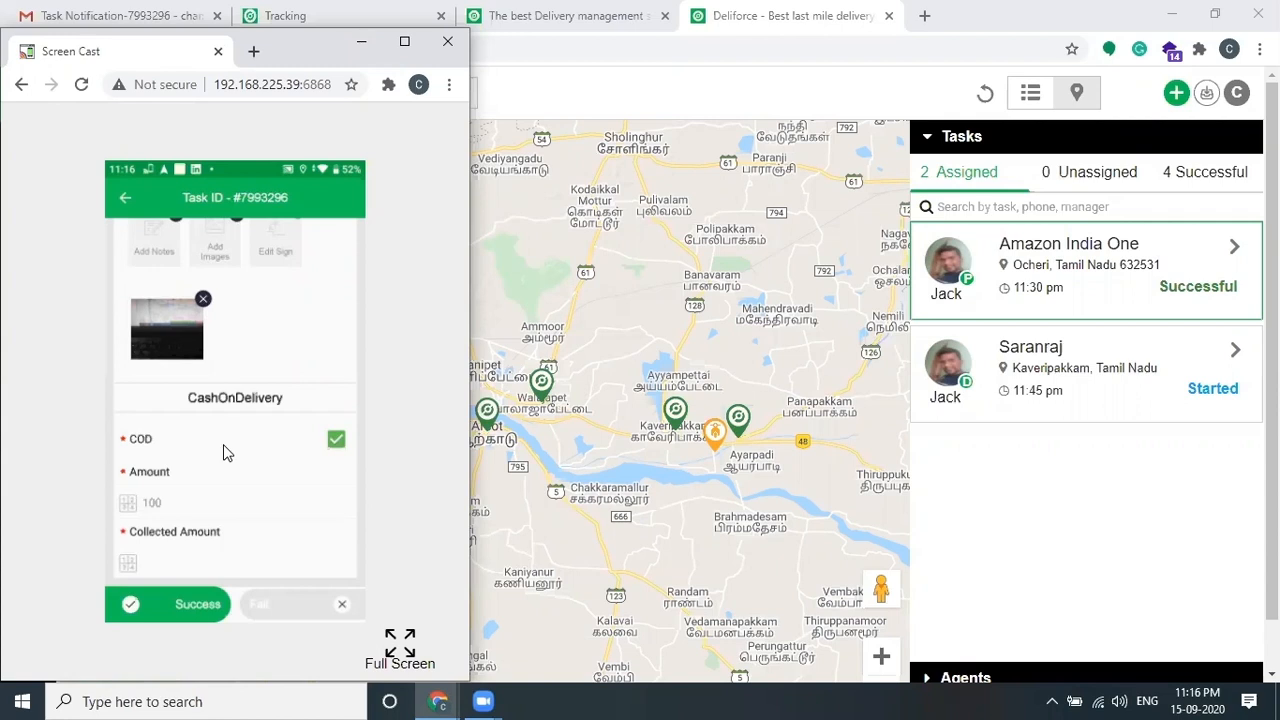
left_click(222, 558)
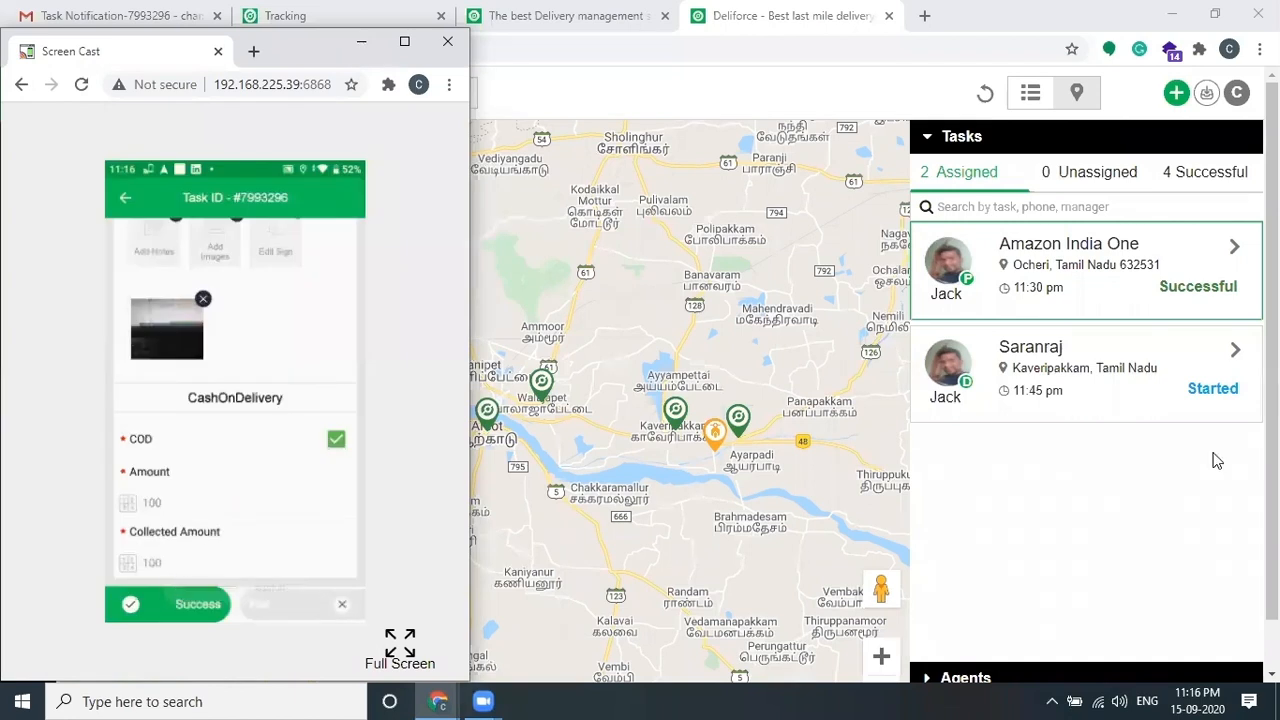
left_click(1076, 468)
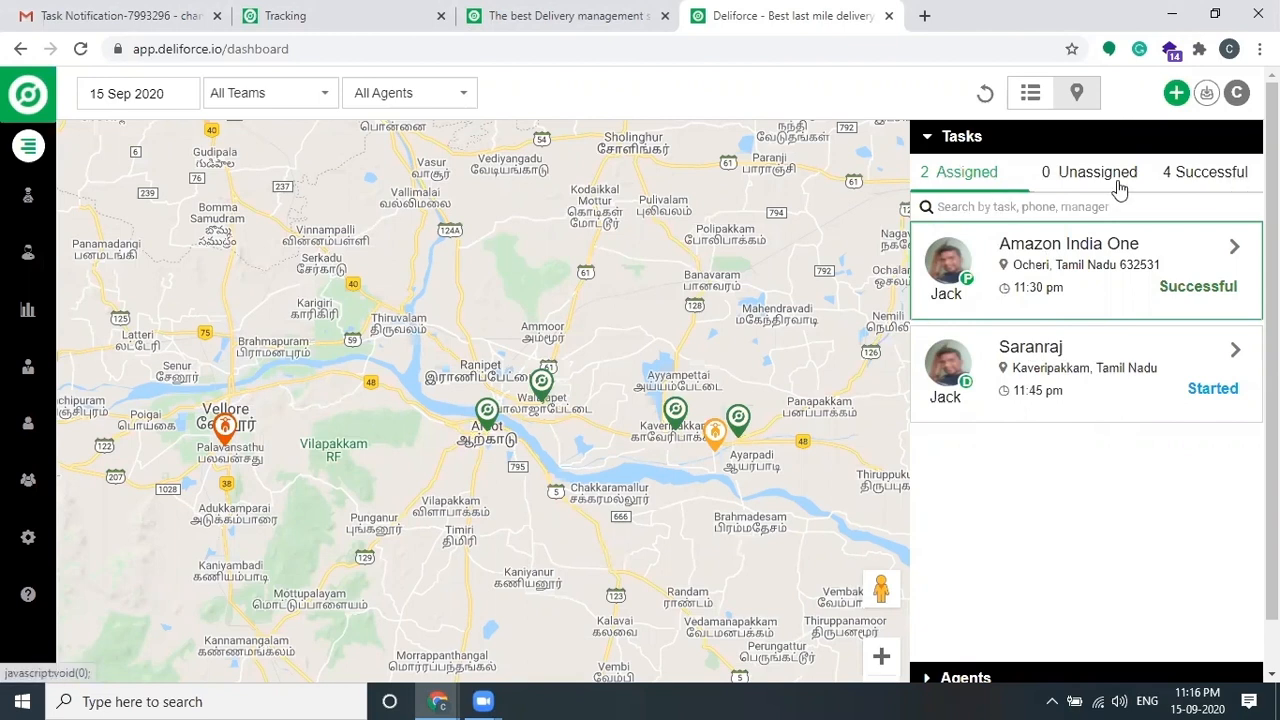
key("alt+Tab")
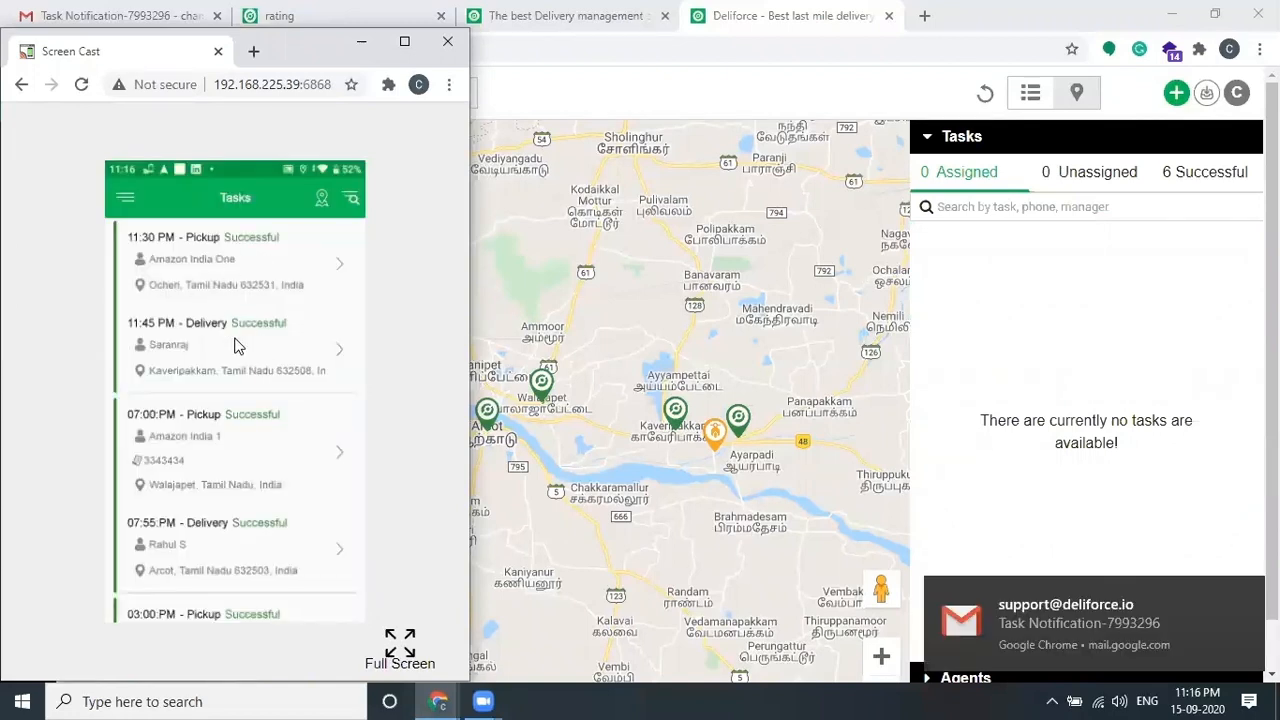
left_click(1100, 328)
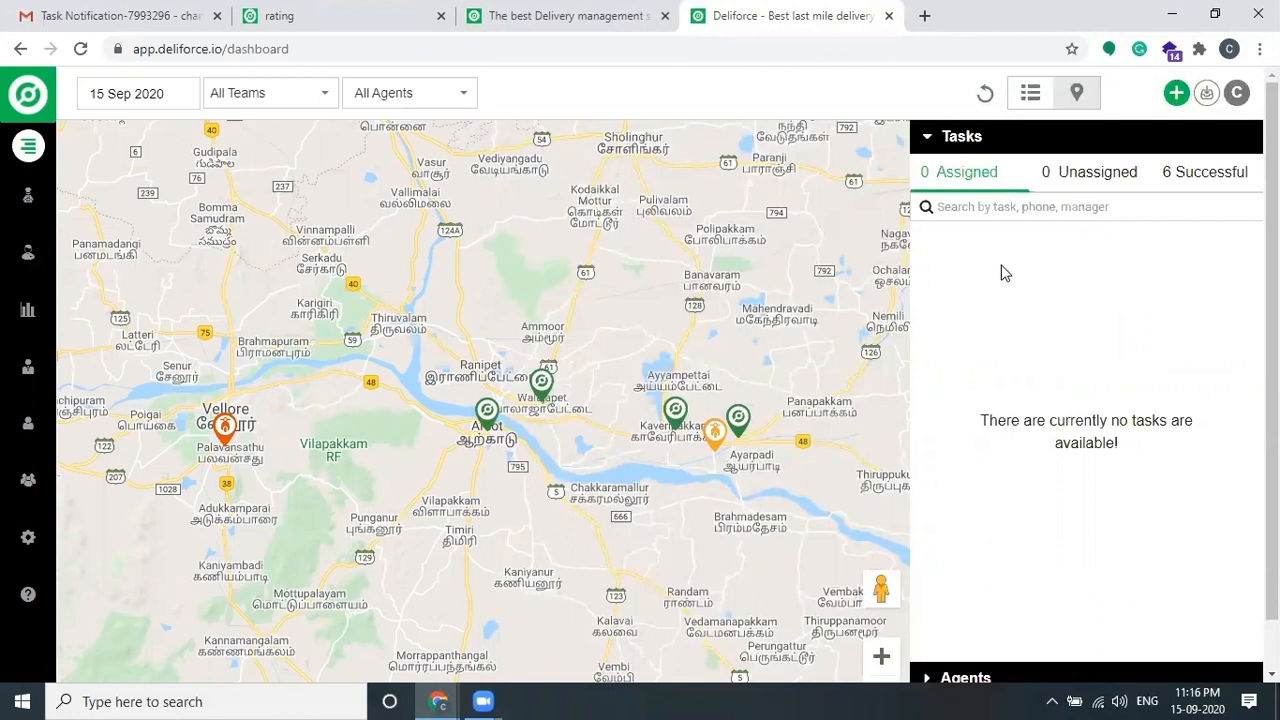
Step: Open the details of successful task 7993296, the Kaveripakkam delivery, from the Successful list
left_click(1205, 173)
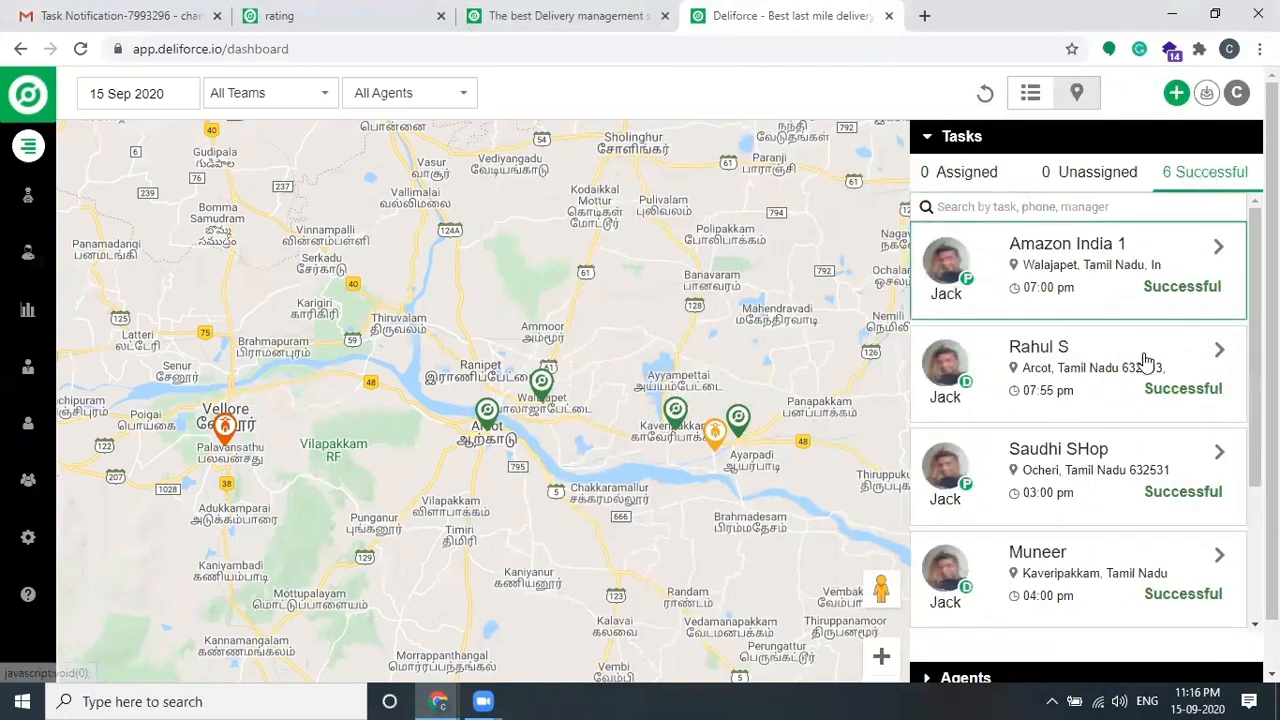
scroll(1125, 418, "down", 5)
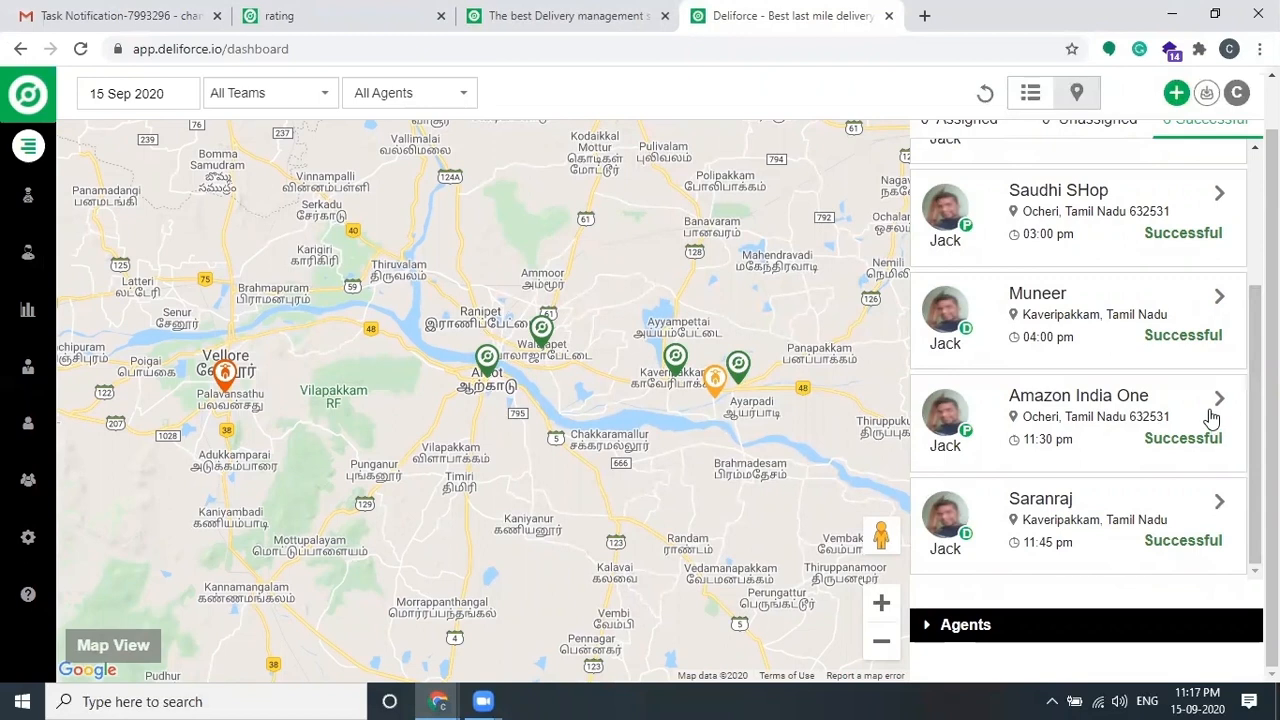
left_click(1220, 504)
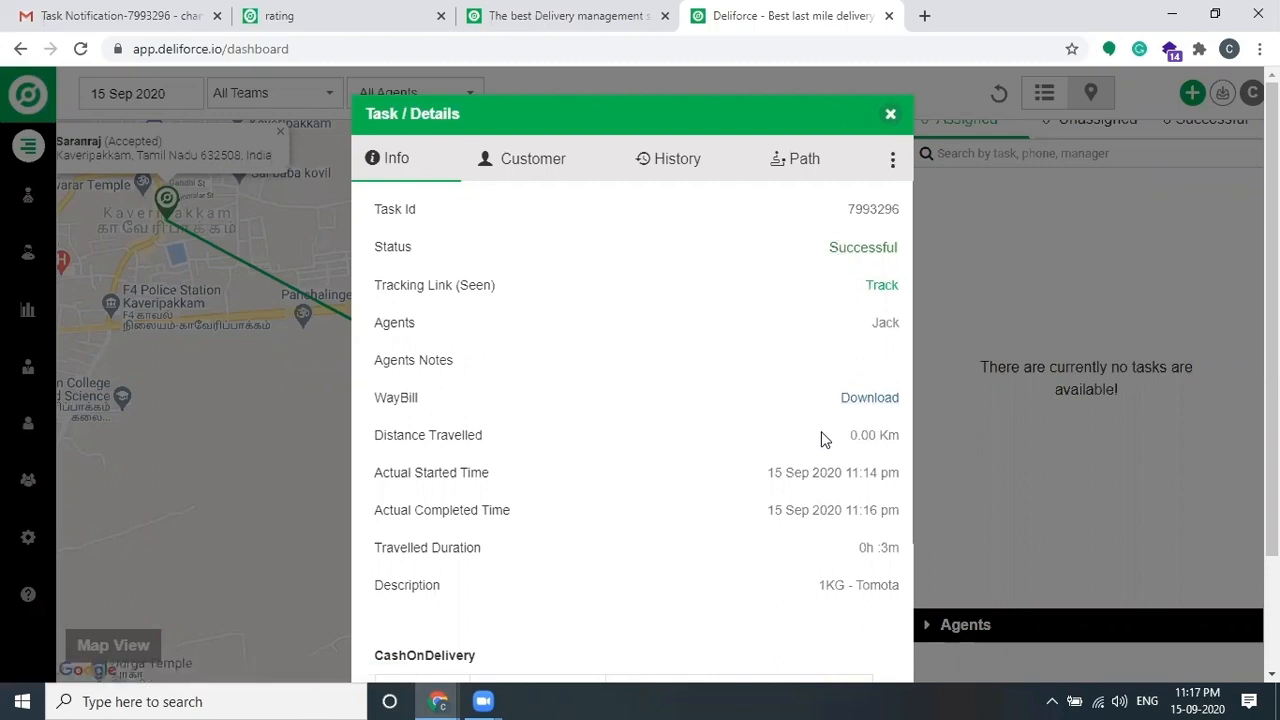
Step: Review the task's 0.00 Km distance, start and completion times and 100 collected, then close the details
left_click_drag(845, 440, 897, 437)
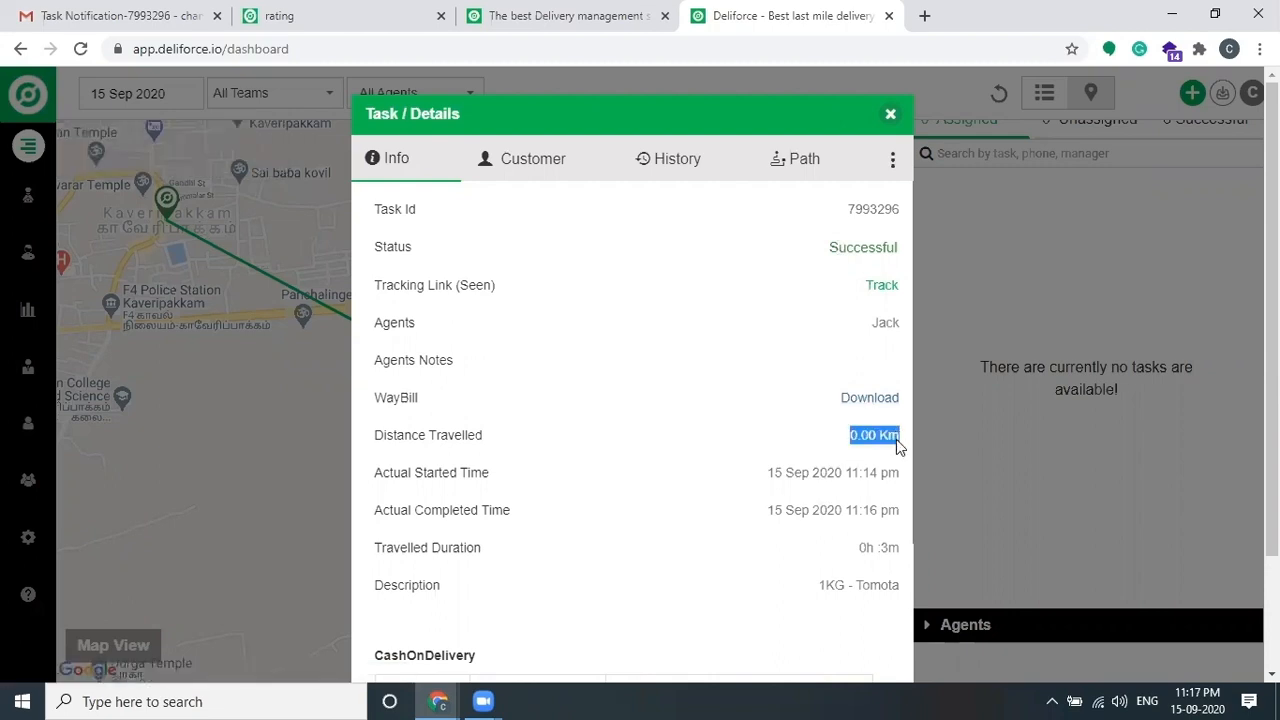
left_click_drag(848, 476, 899, 475)
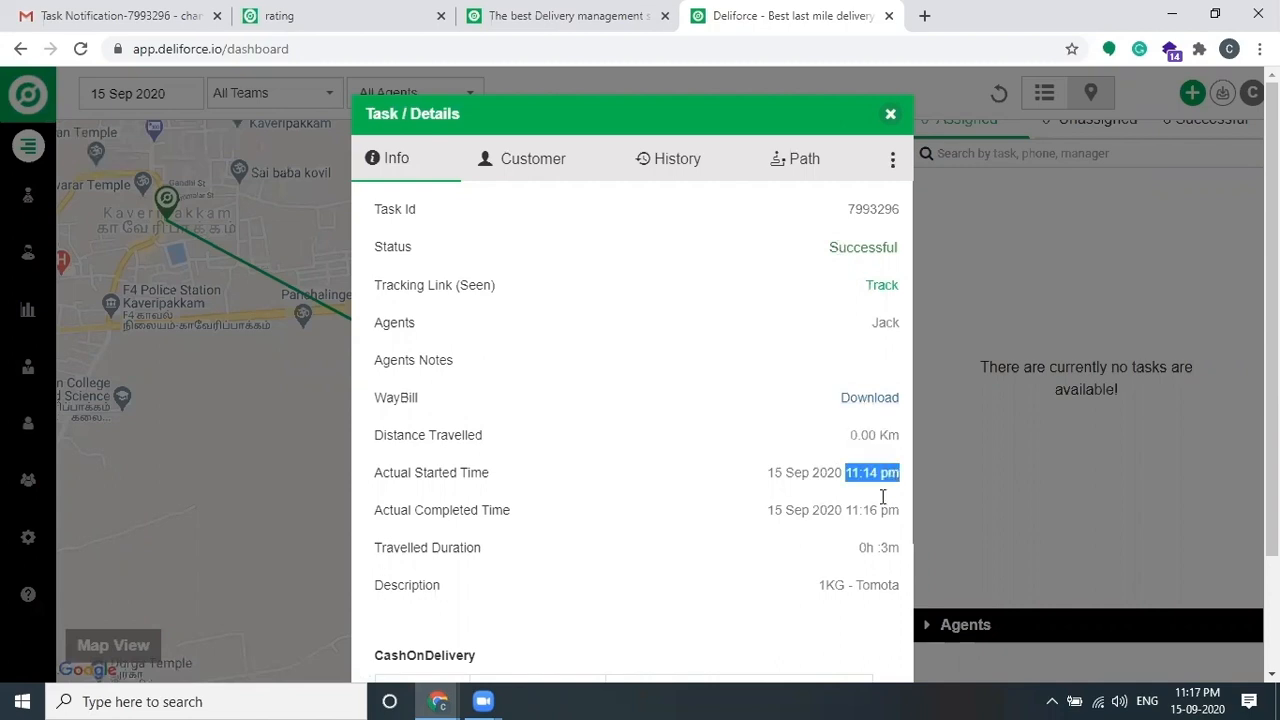
left_click_drag(849, 512, 886, 515)
scroll(883, 500, "down", 2)
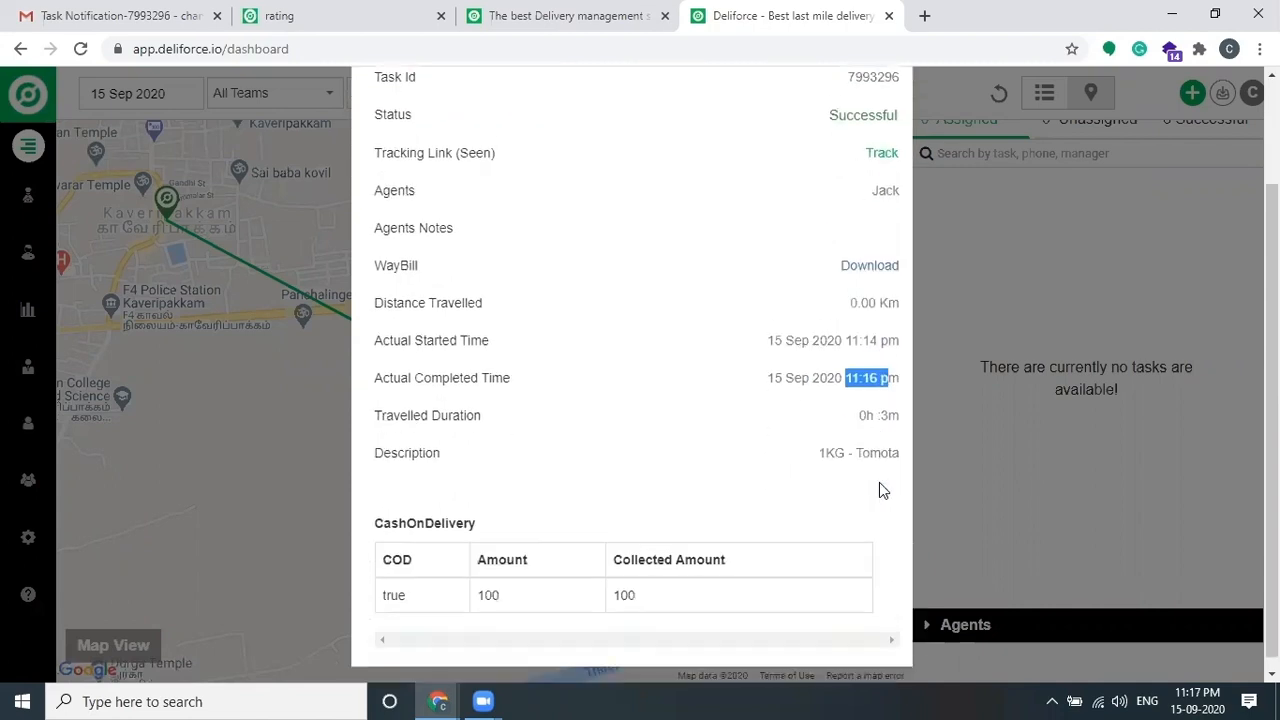
left_click_drag(859, 404, 897, 405)
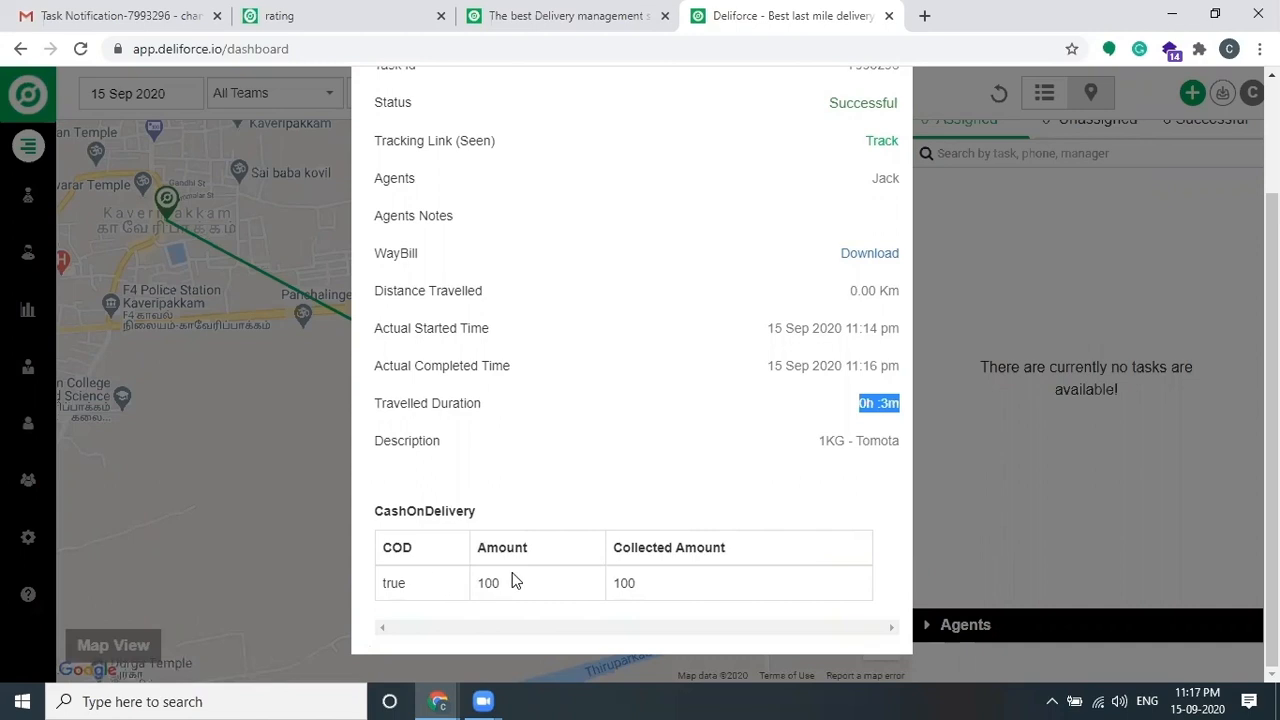
left_click_drag(613, 583, 652, 590)
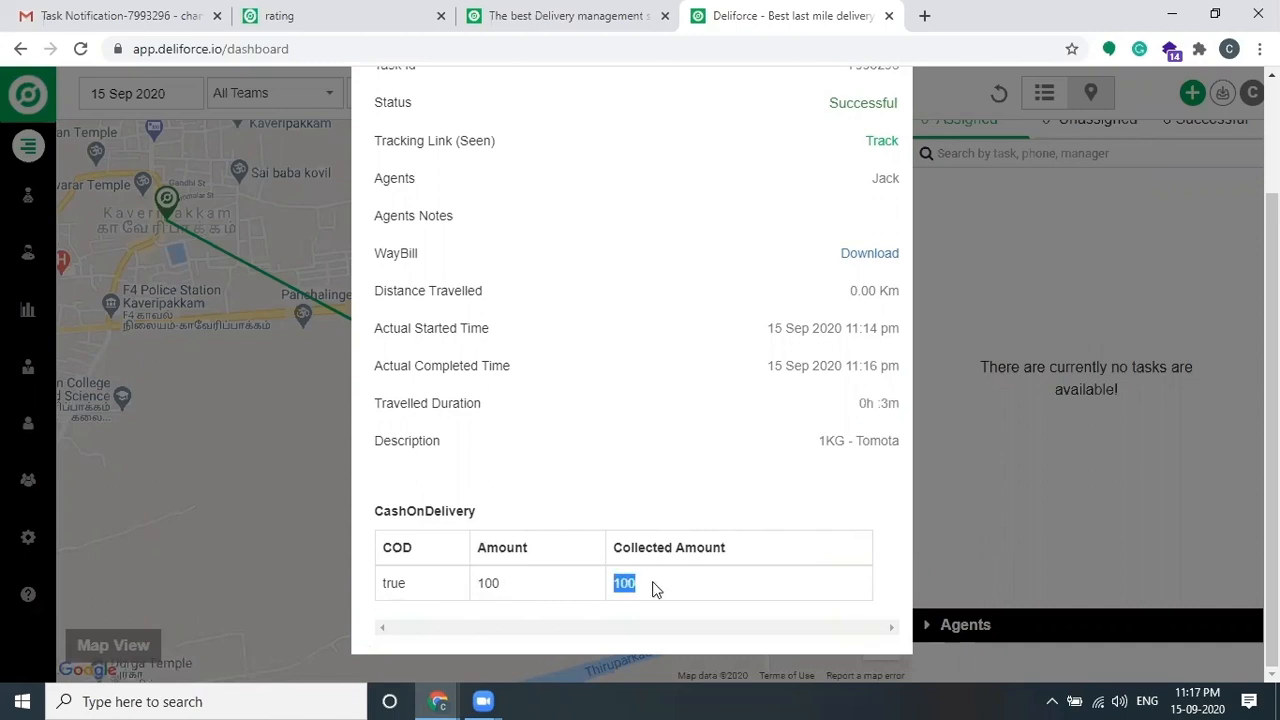
scroll(765, 409, "up", 2)
scroll(765, 409, "down", 2)
scroll(805, 402, "up", 2)
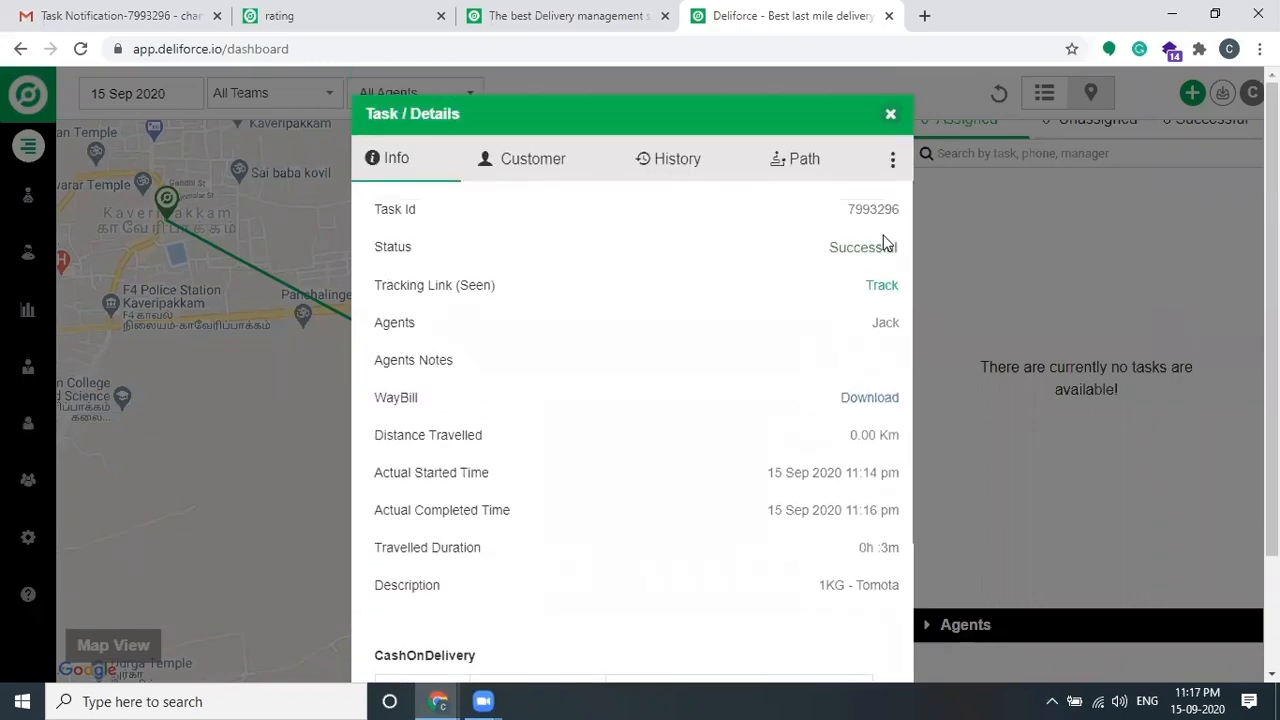
left_click(890, 115)
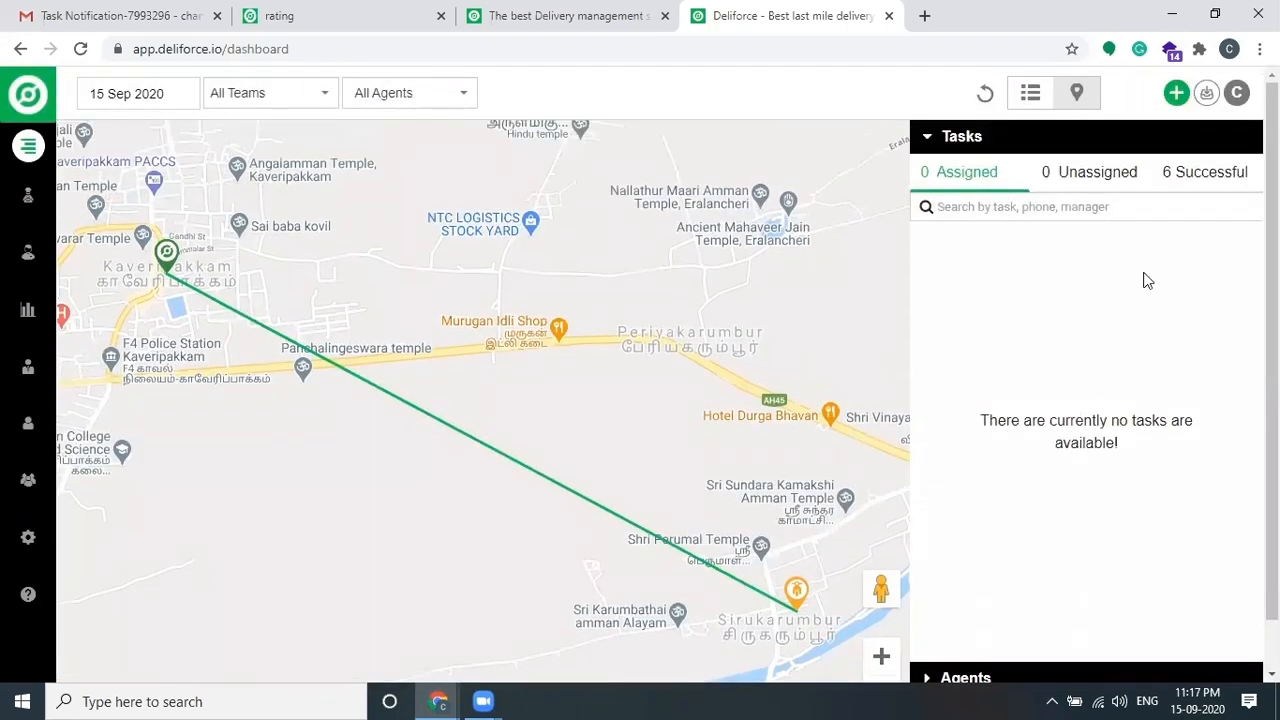
Step: View the Successful tasks, Amazon India One pickup and Kaveripakkam delivery, then go to Settings
left_click(1220, 172)
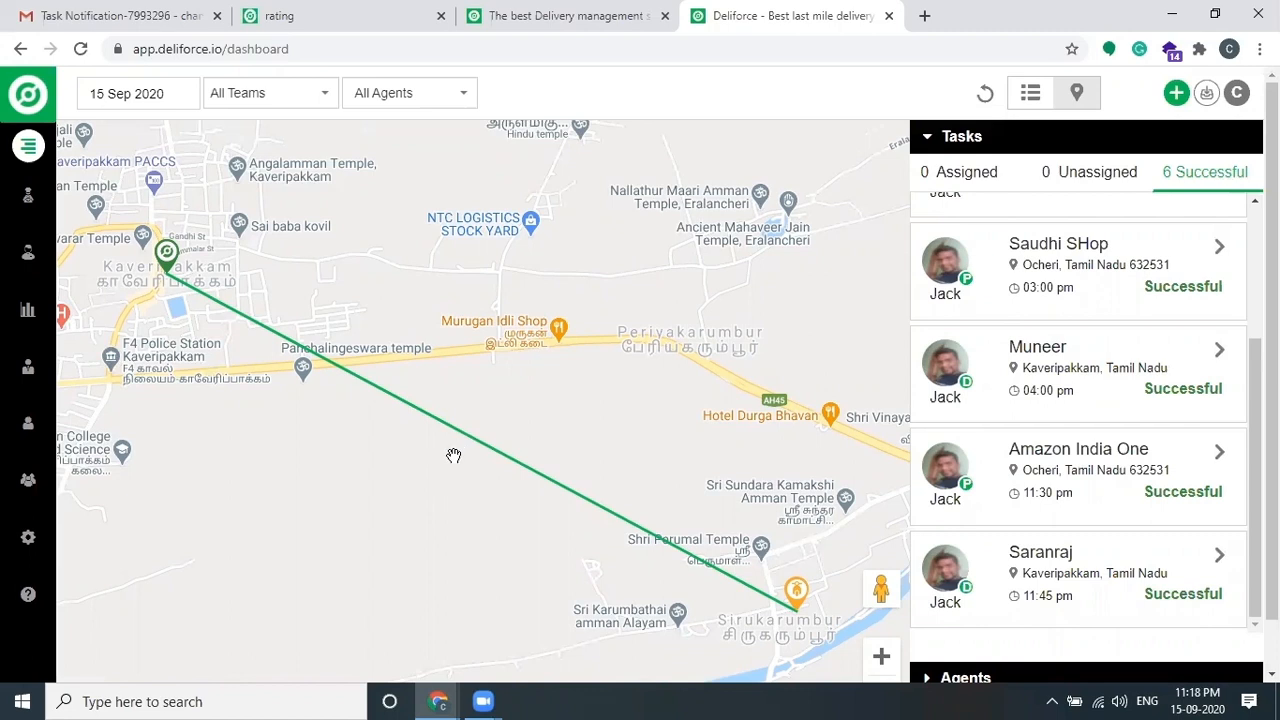
left_click(28, 537)
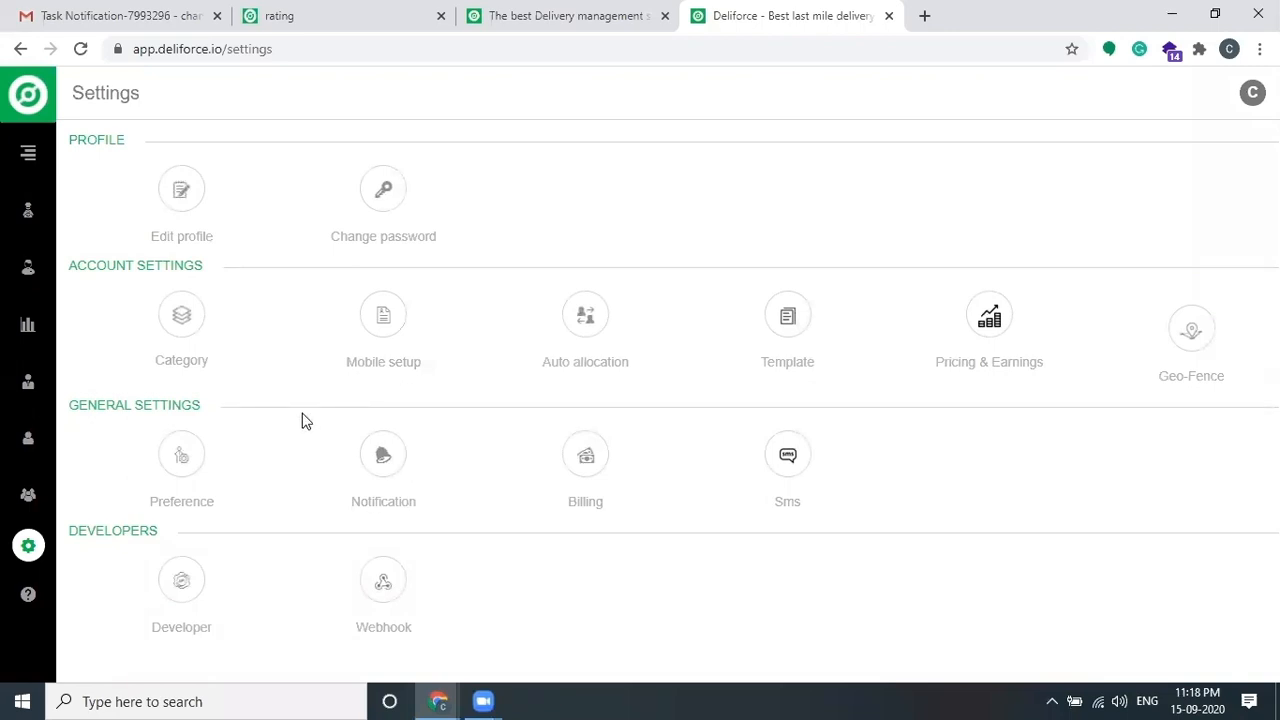
Step: Open Category settings, try Appointment, and reselect Pickup & Delivery
left_click(181, 318)
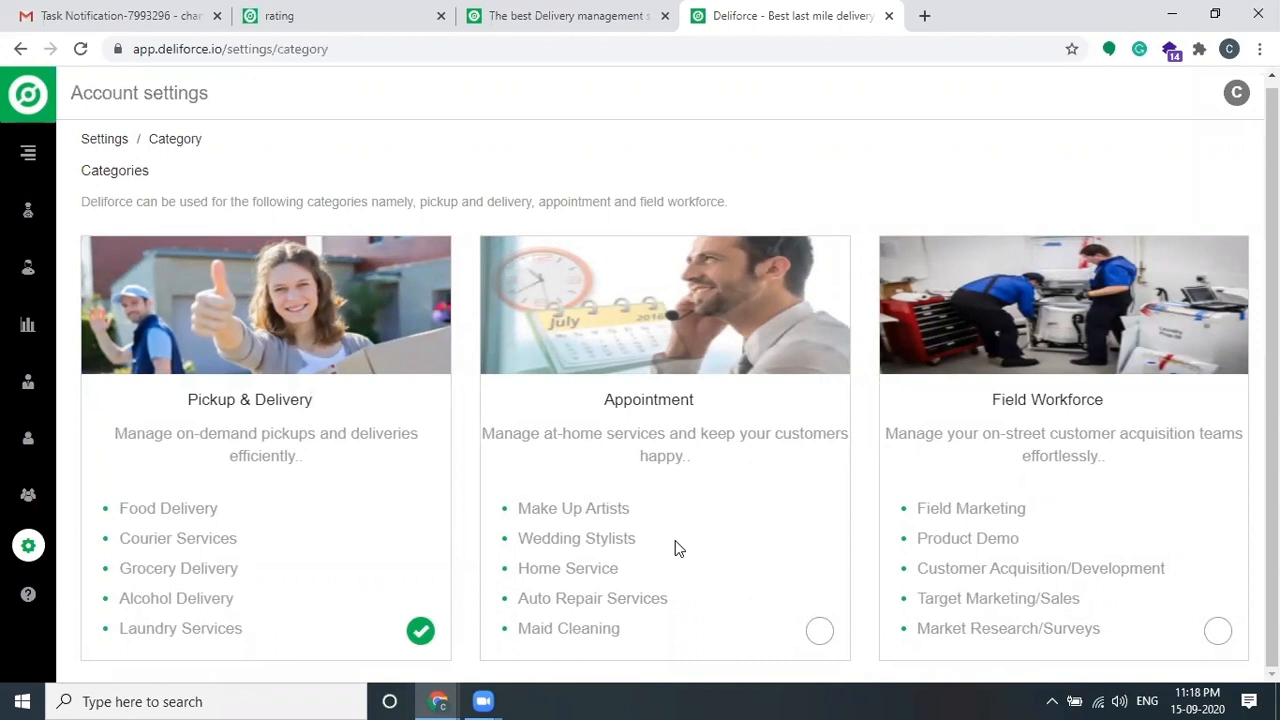
left_click(624, 480)
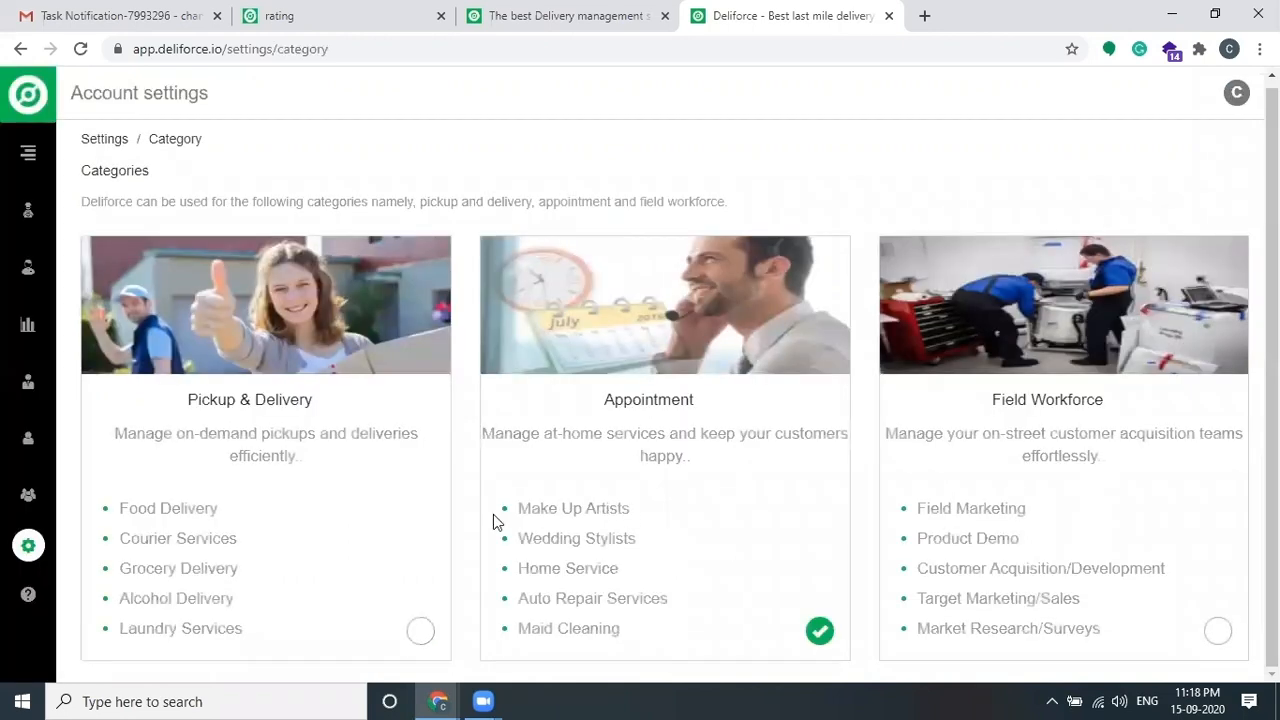
left_click(377, 604)
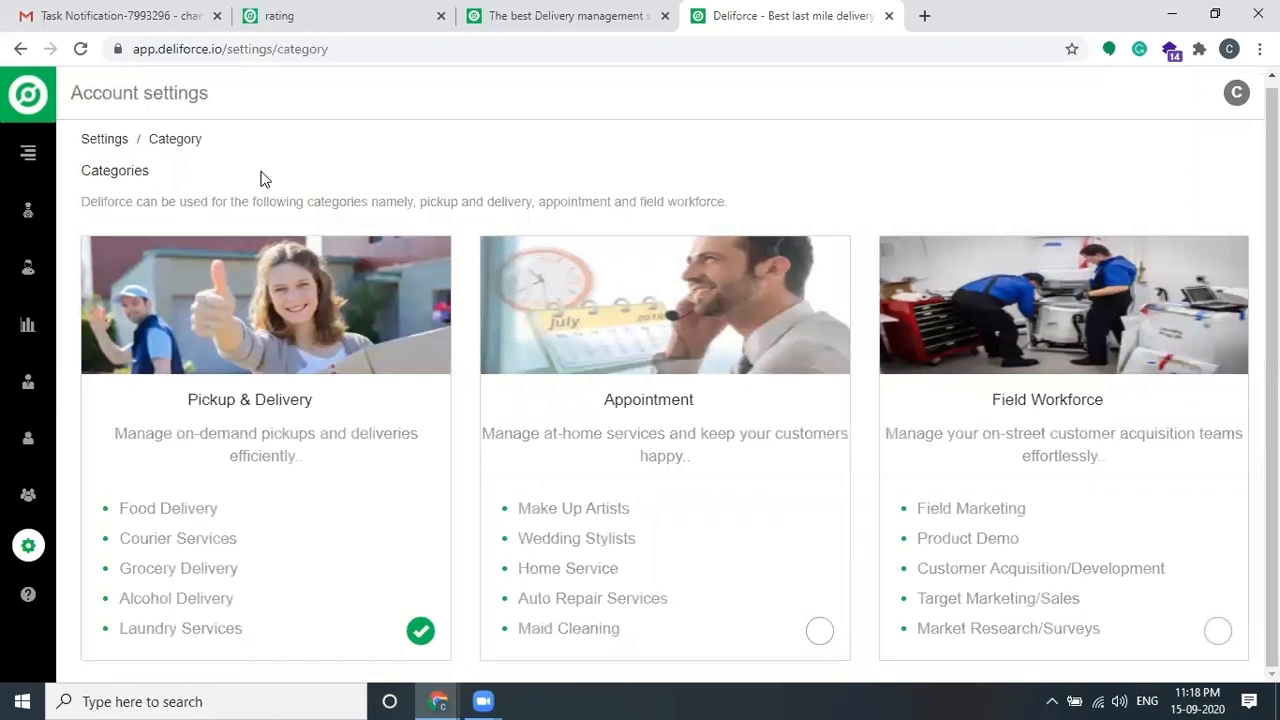
Step: Review Mobile setup's Acknowledgement Type, notes, image and signature options, then return to Settings
left_click(104, 140)
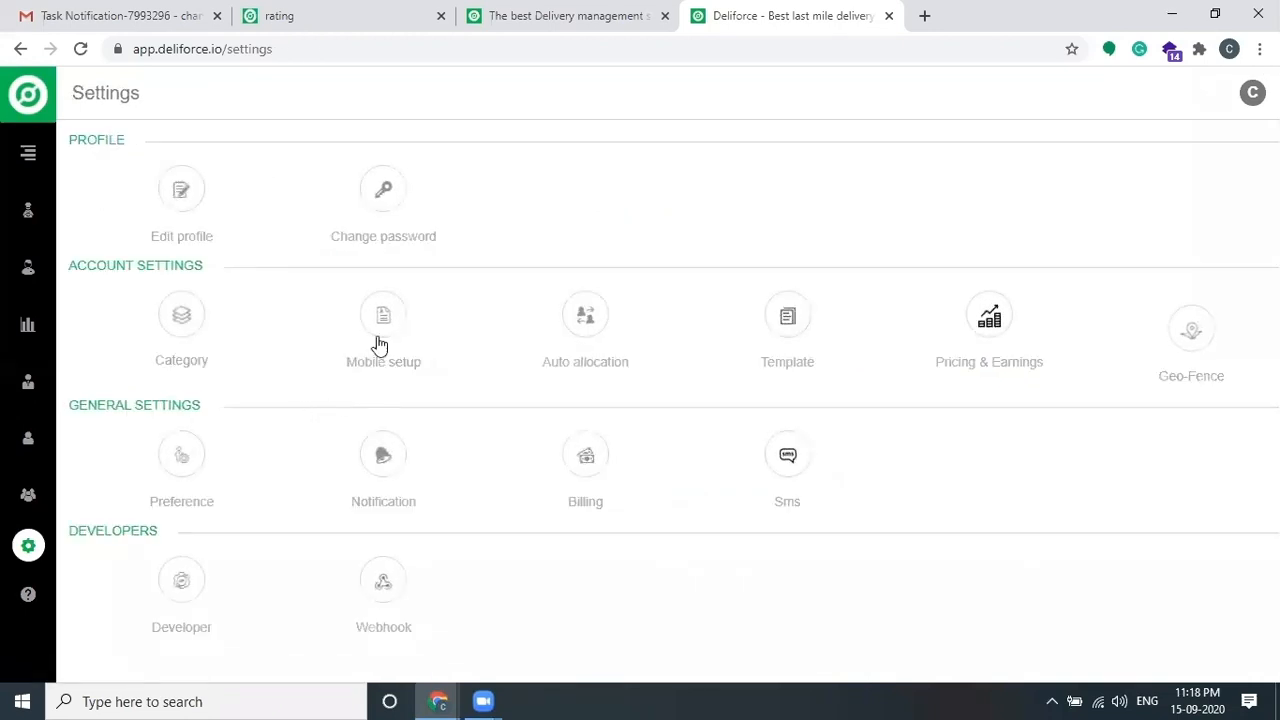
left_click(383, 316)
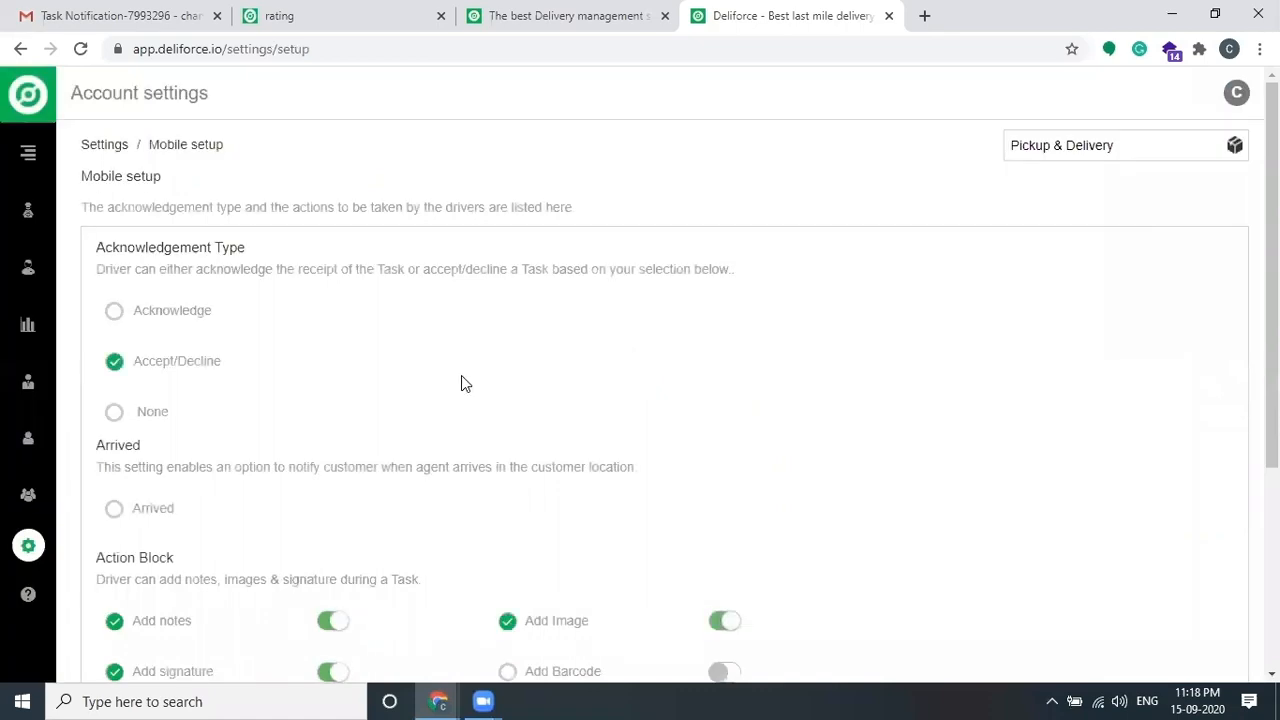
left_click_drag(127, 247, 263, 249)
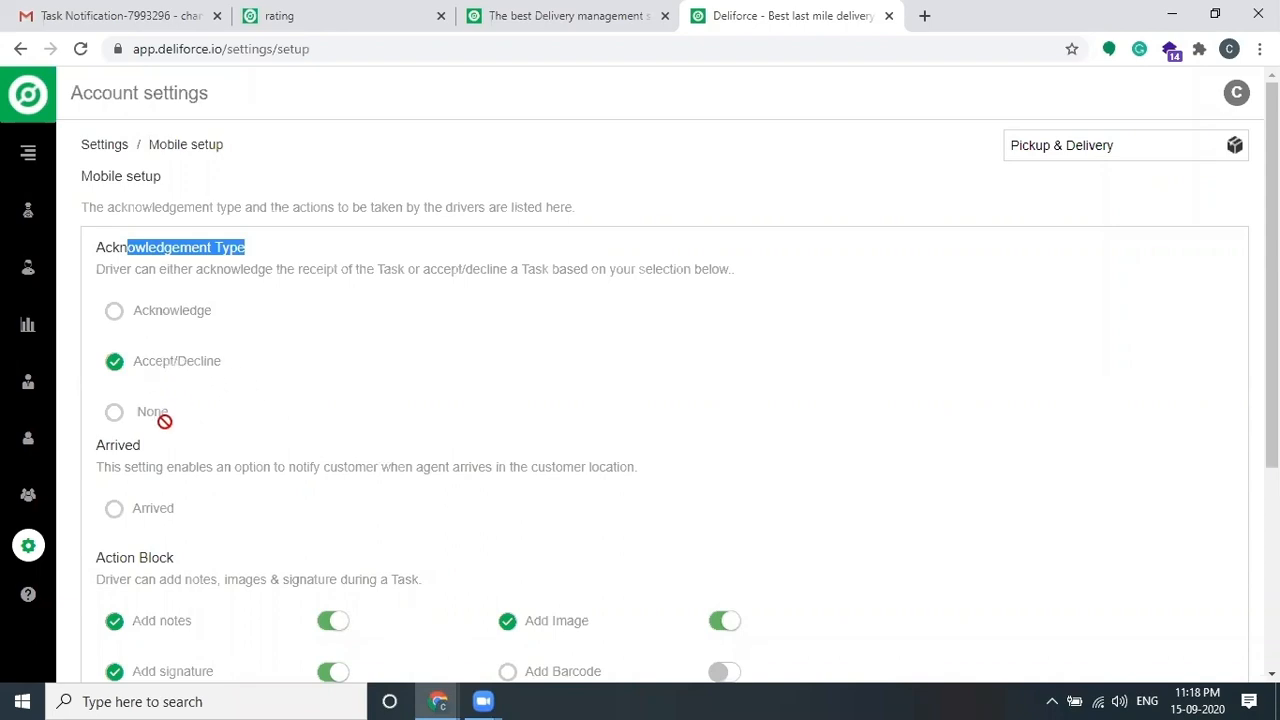
scroll(313, 477, "down", 1)
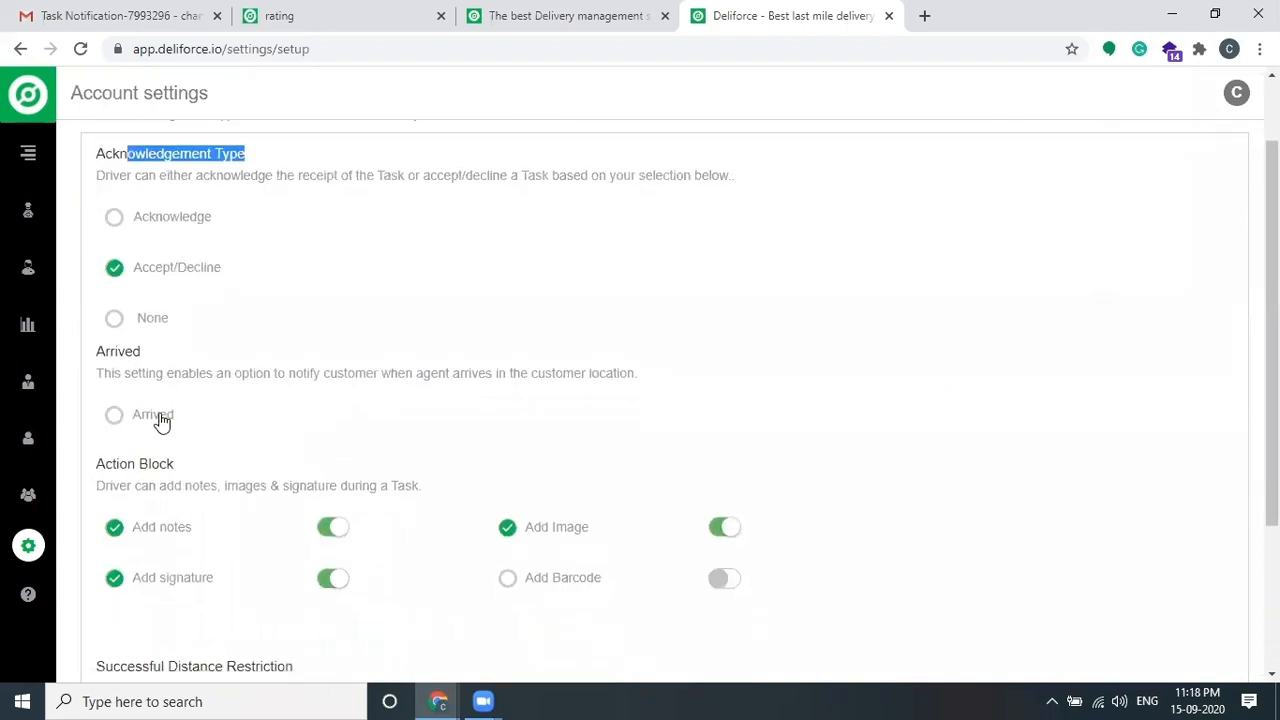
scroll(368, 398, "down", 1)
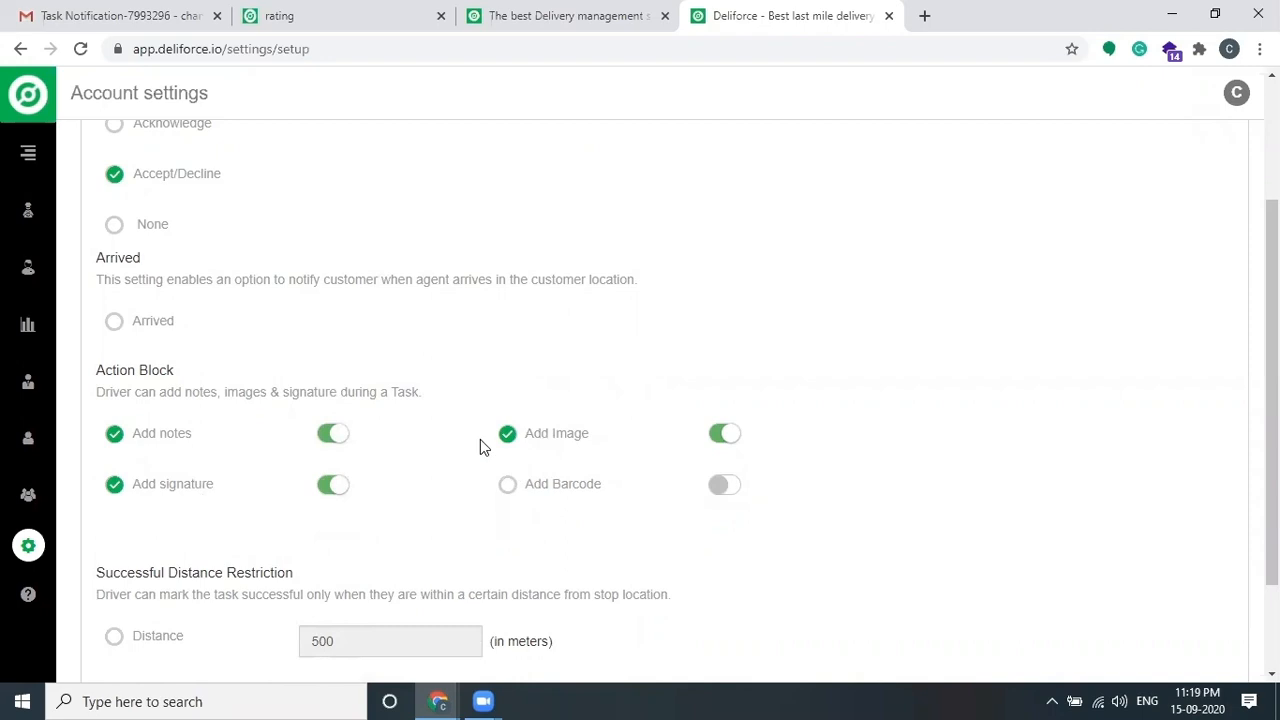
scroll(453, 427, "up", 2)
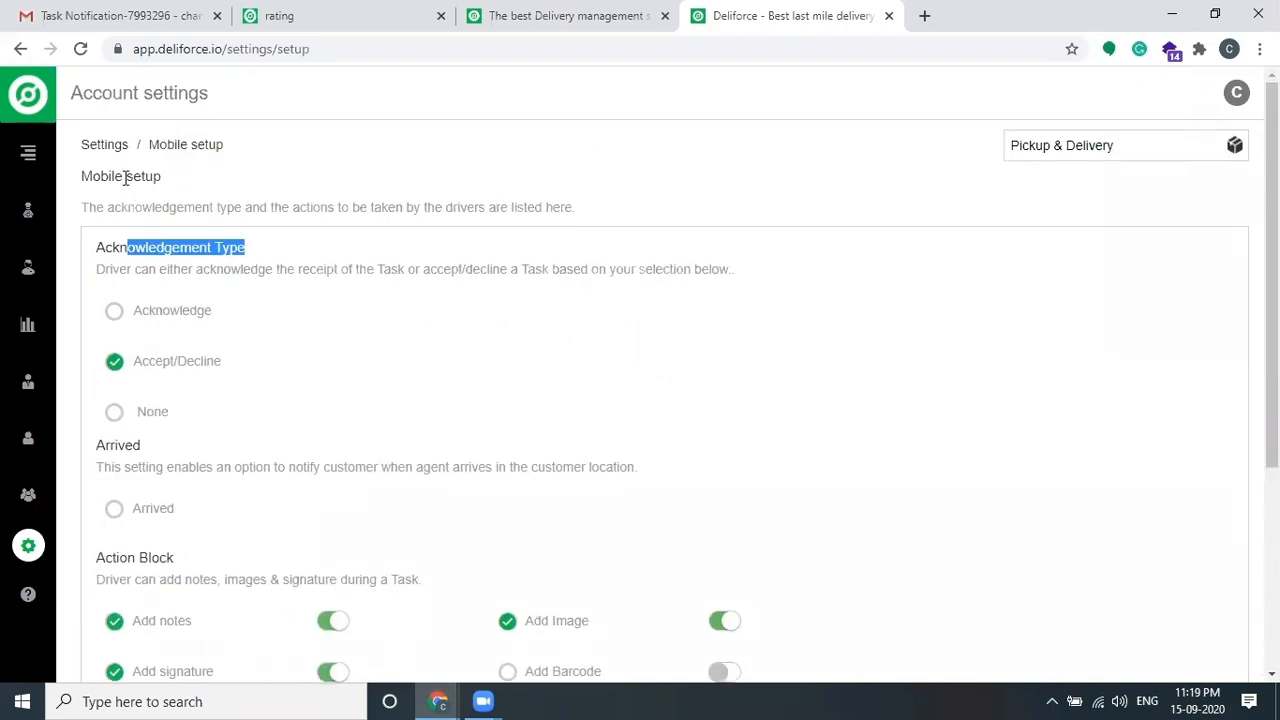
left_click(110, 147)
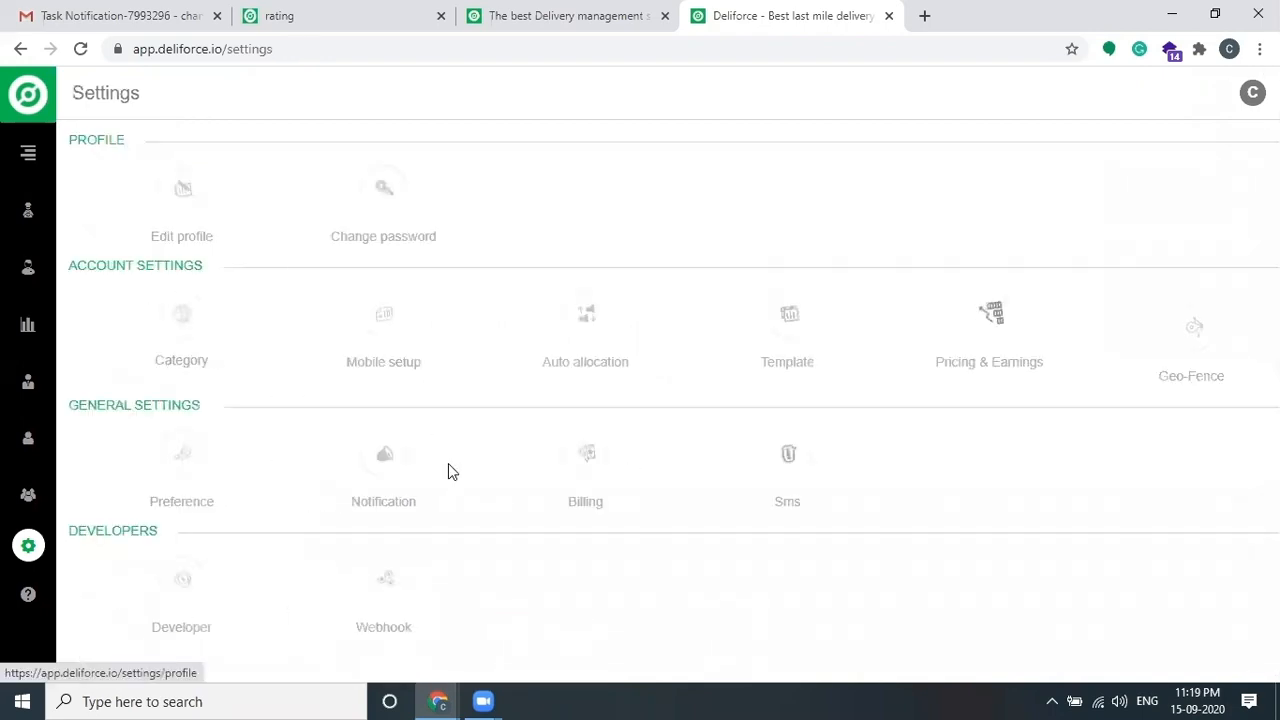
Step: Try One by one and Send to all, then keep Nearest available with 30 s expiry and 60 Km radius
left_click(586, 326)
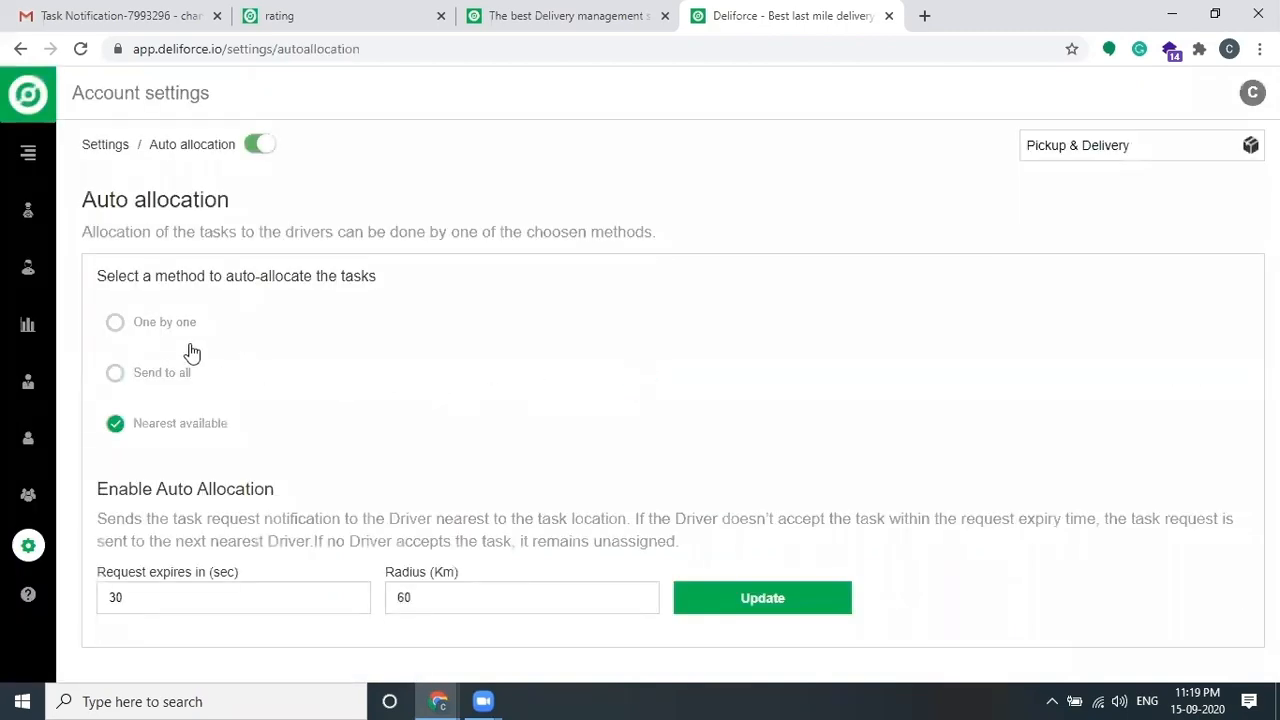
left_click(148, 326)
left_click(150, 374)
left_click_drag(414, 597, 376, 584)
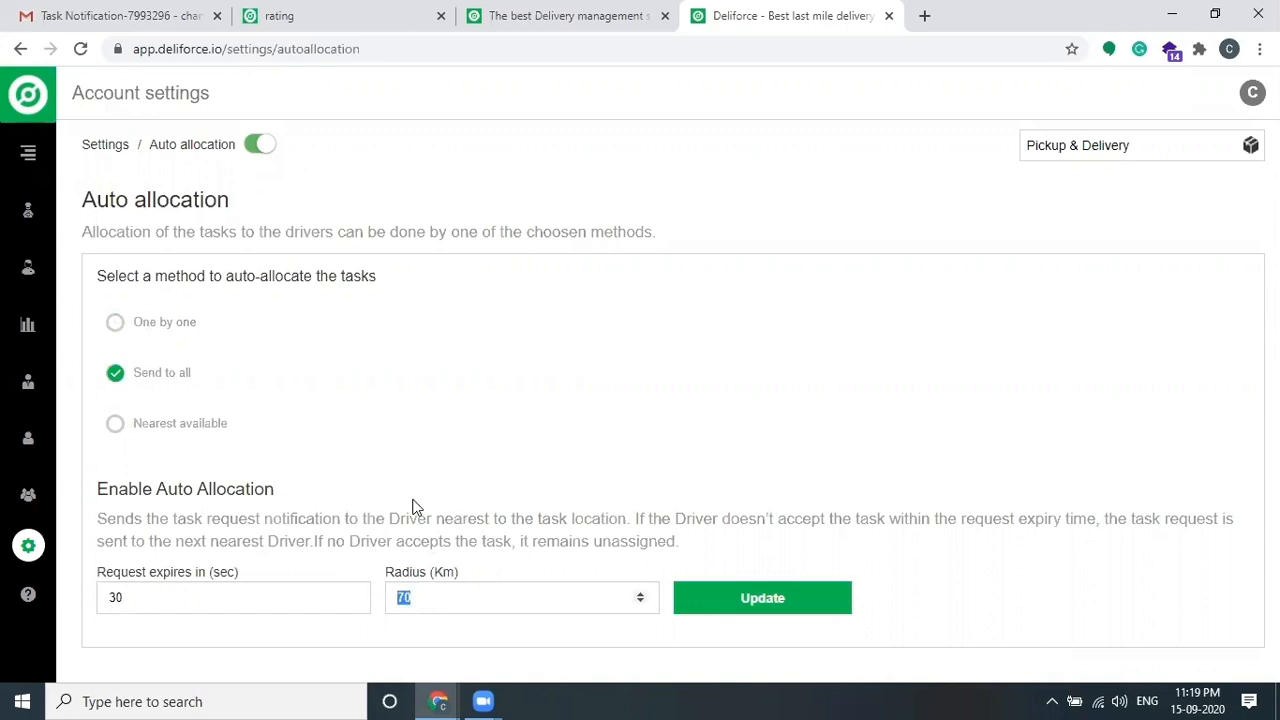
left_click(201, 428)
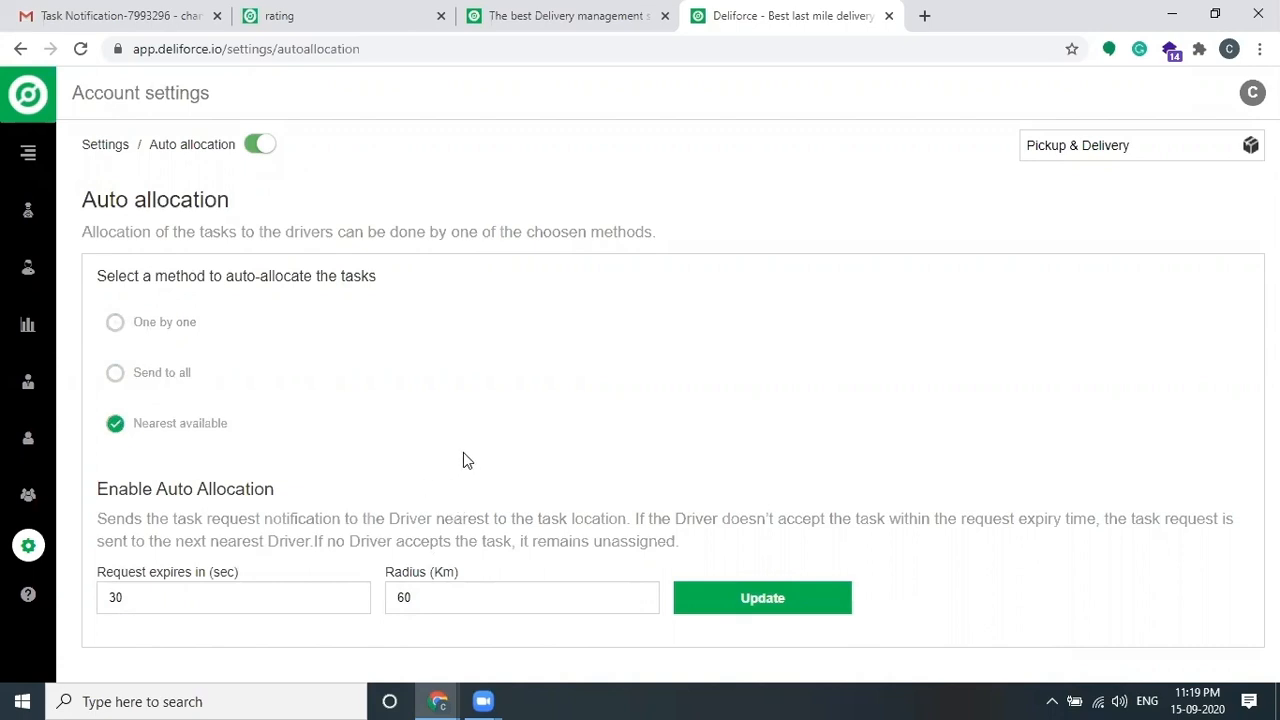
left_click(100, 145)
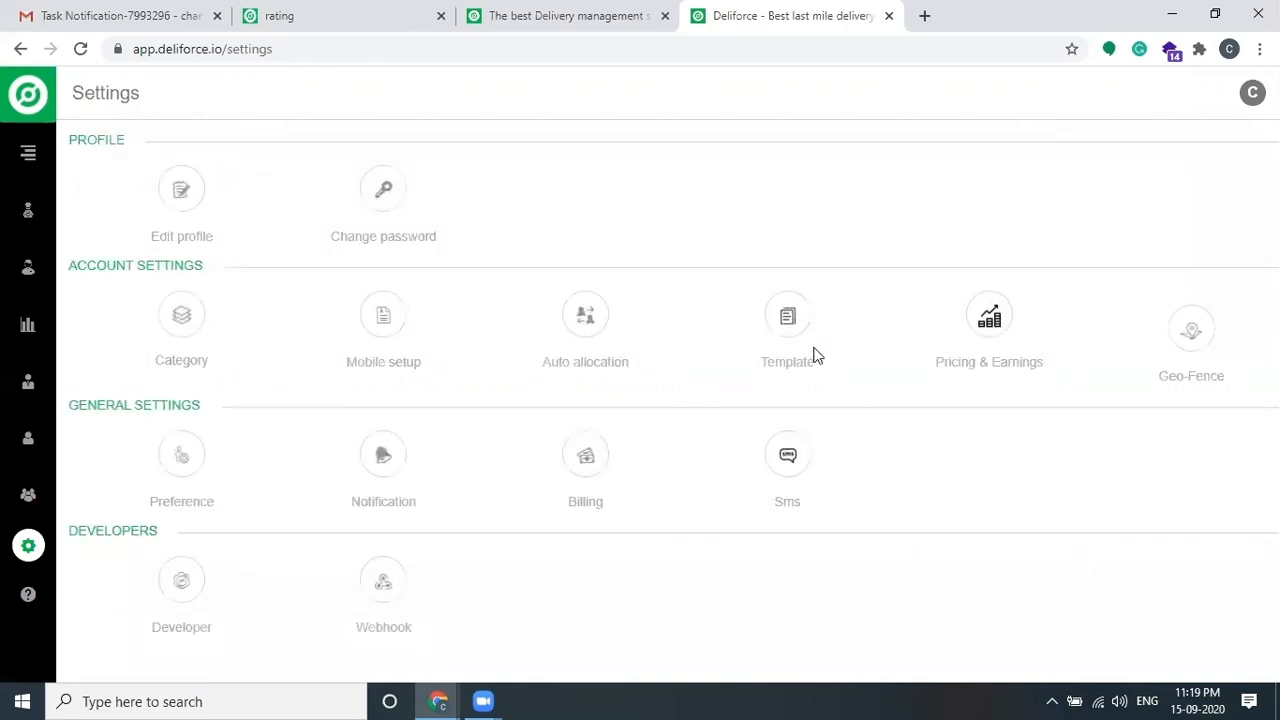
Step: Open Preference and review the Agents, Merchant and Manager label fields
left_click(181, 455)
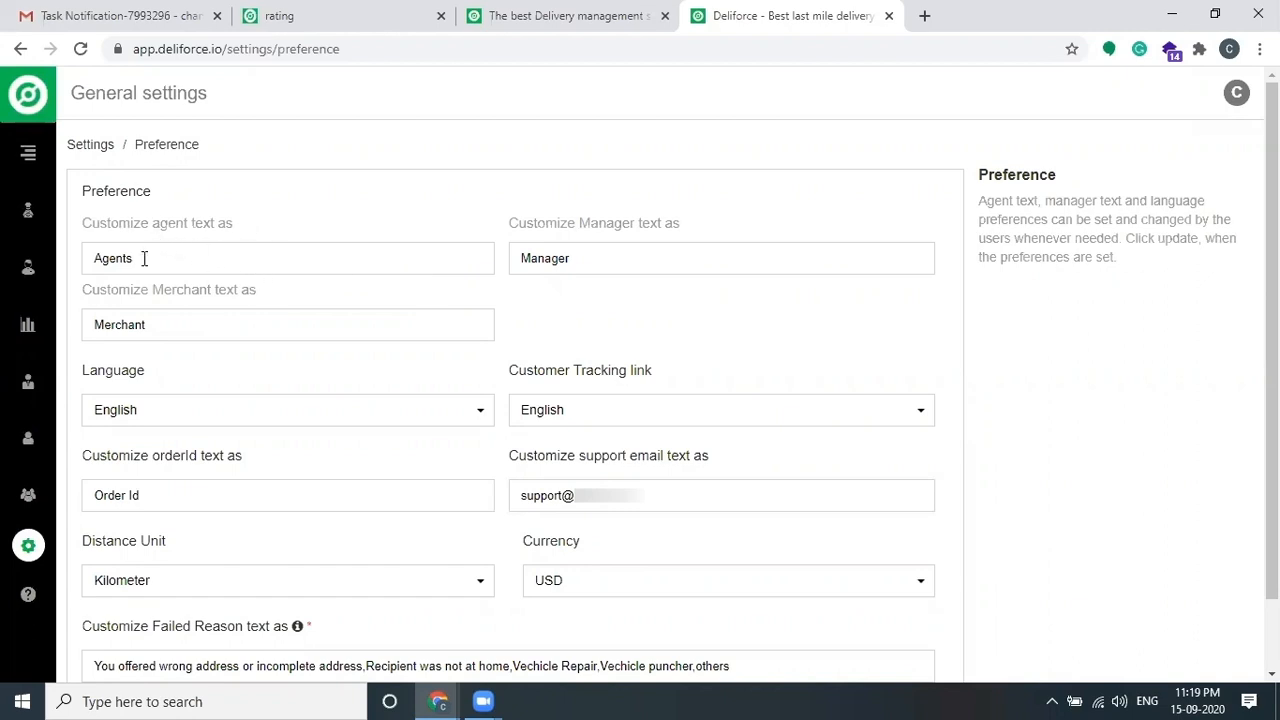
left_click_drag(144, 258, 79, 257)
left_click_drag(188, 324, 113, 324)
left_click_drag(625, 262, 534, 259)
double_click(534, 259)
scroll(457, 371, "down", 1)
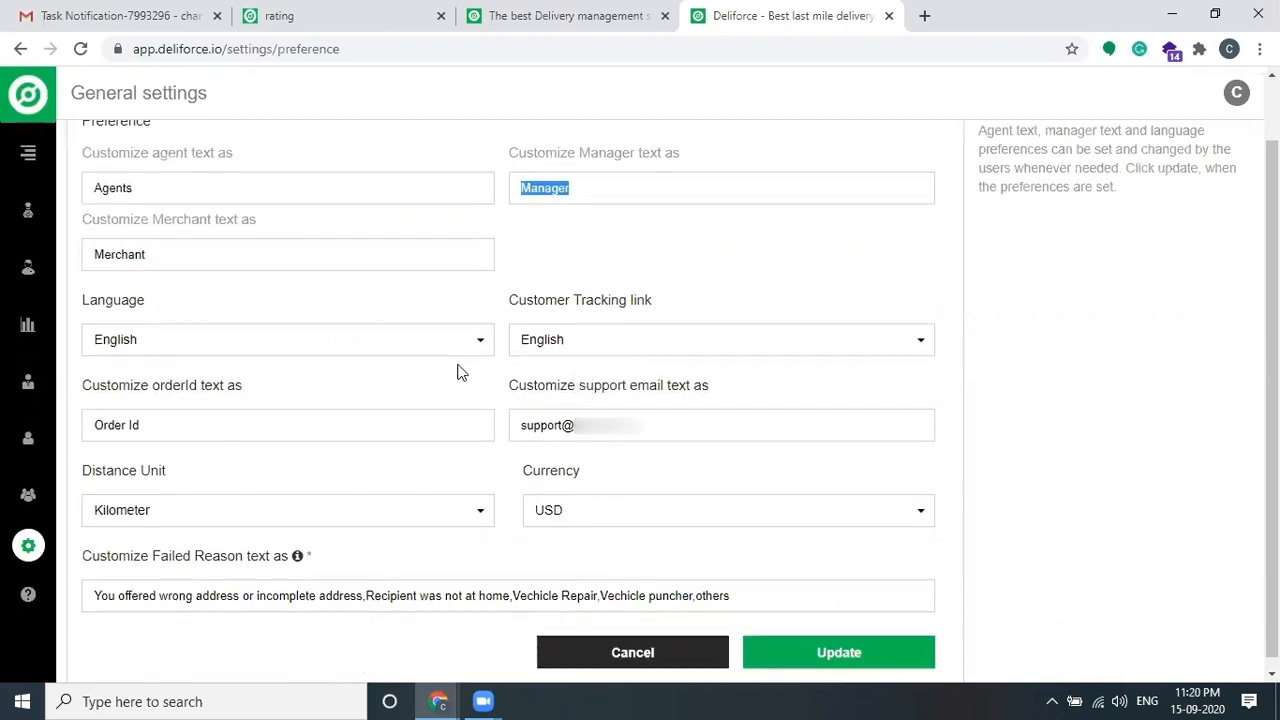
Step: Keep English as the language and return to the Settings overview
left_click(383, 338)
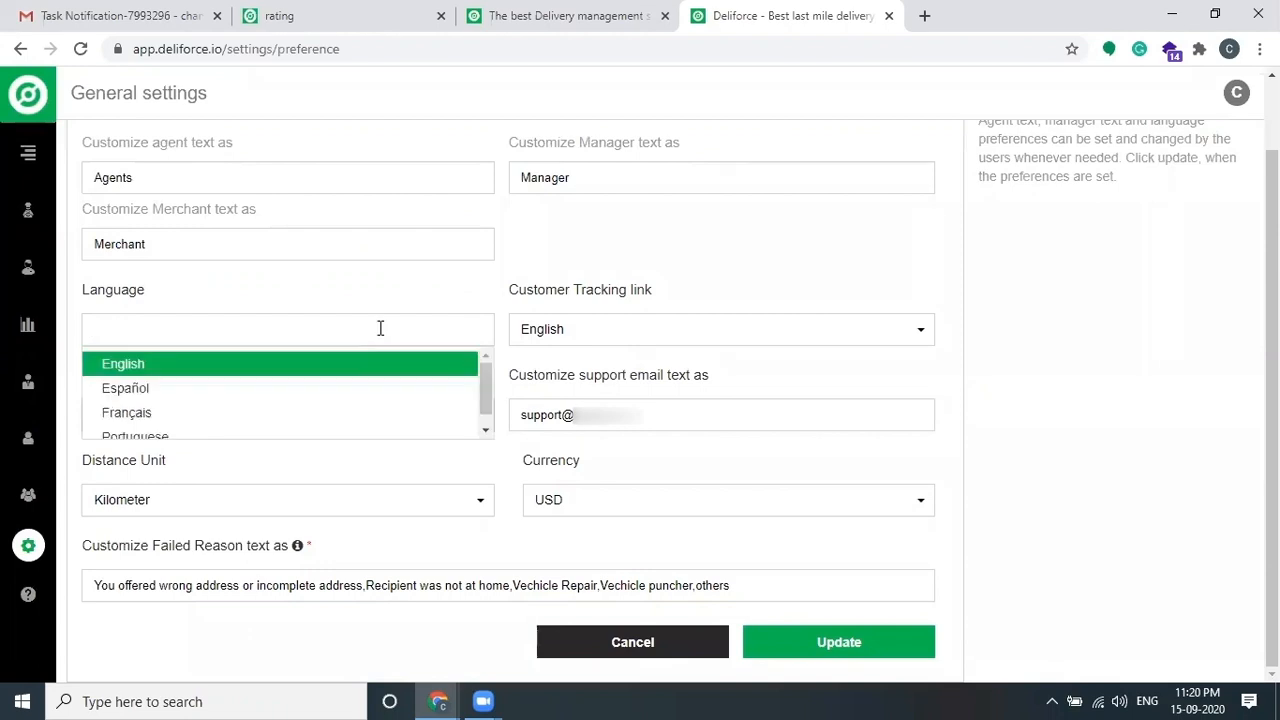
mouse_move(487, 384)
left_mouse_down()
mouse_move(479, 412)
mouse_move(487, 370)
mouse_move(486, 382)
left_mouse_up()
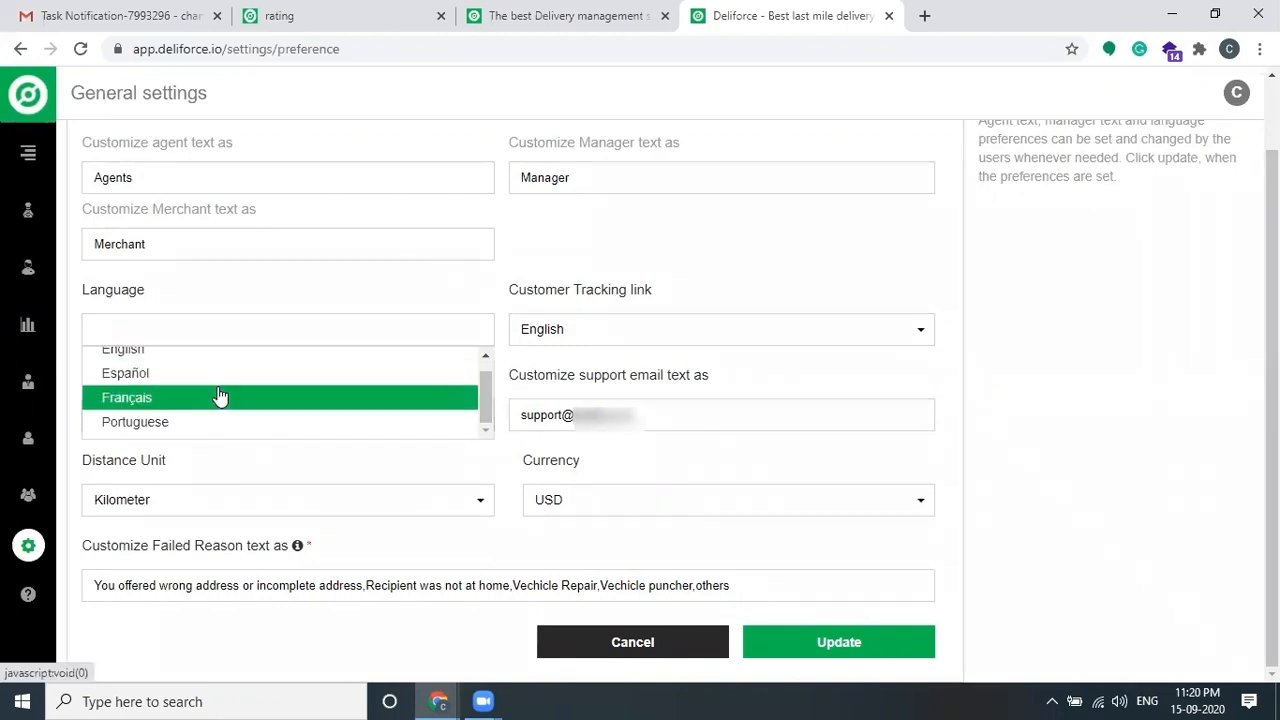
left_click(505, 340)
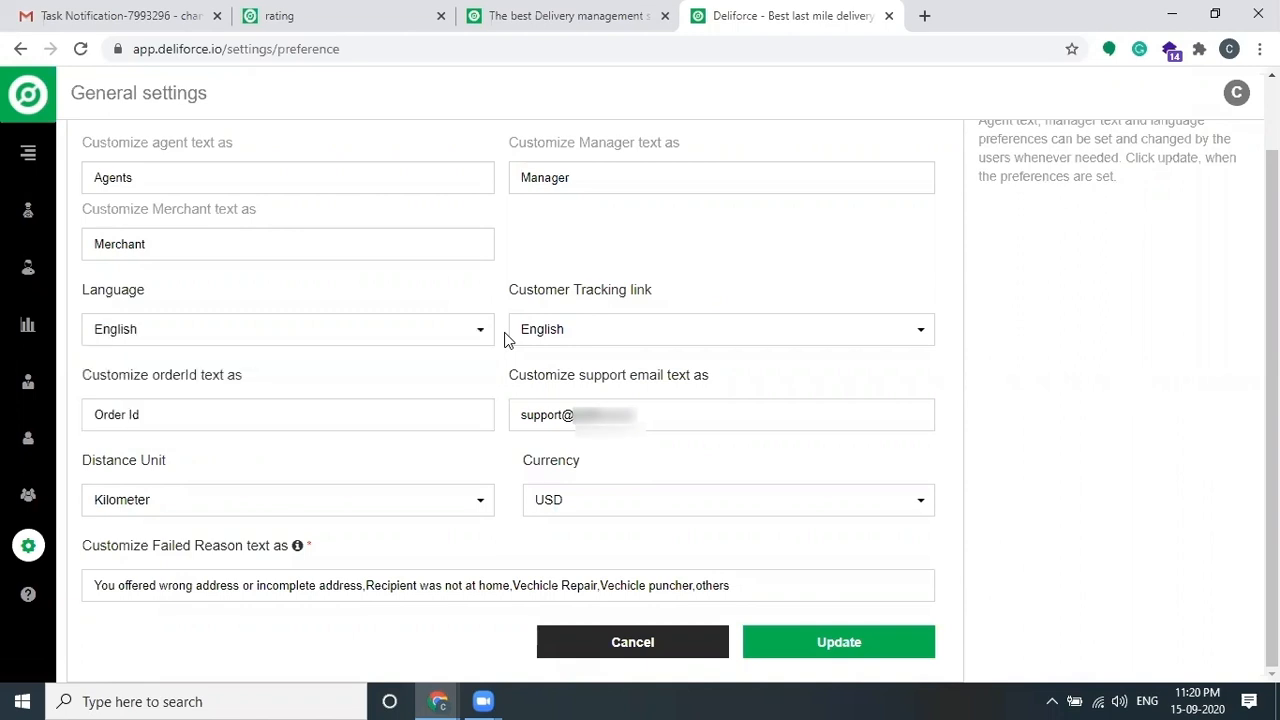
scroll(491, 397, "up", 1)
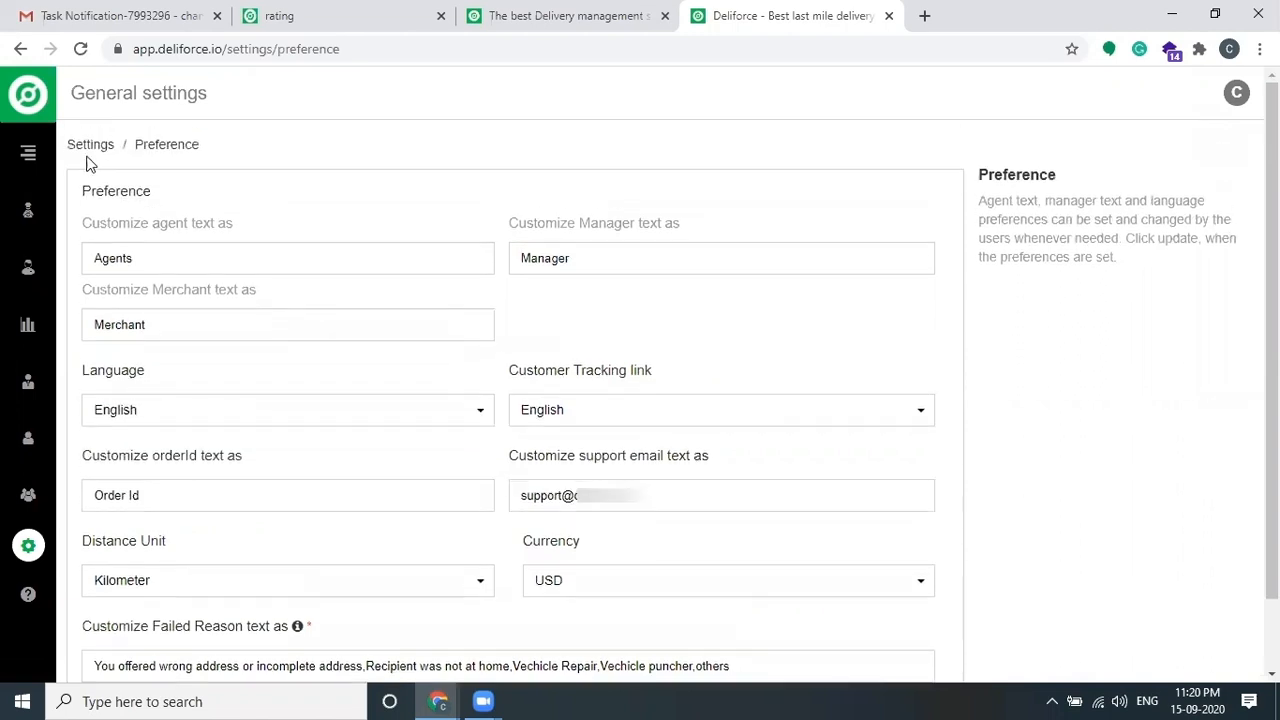
left_click(84, 148)
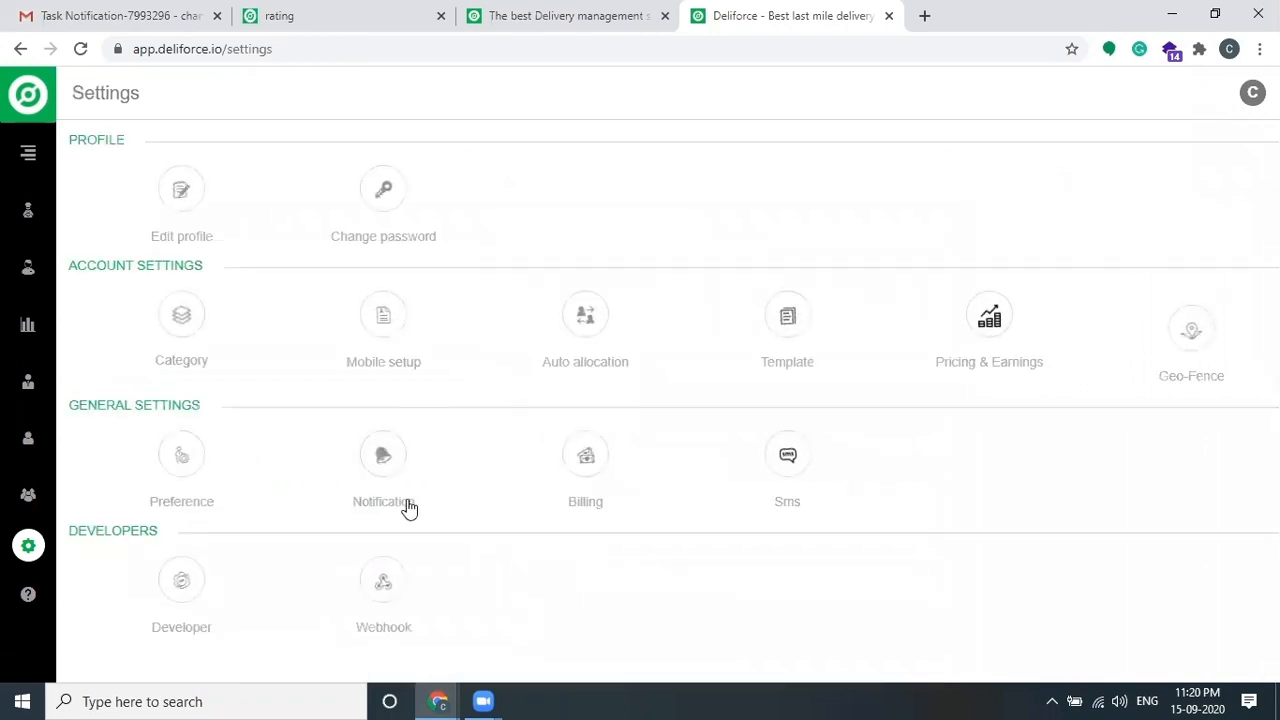
Step: Review the Notification settings, where every pickup trigger sends Email but not SMS
left_click(387, 460)
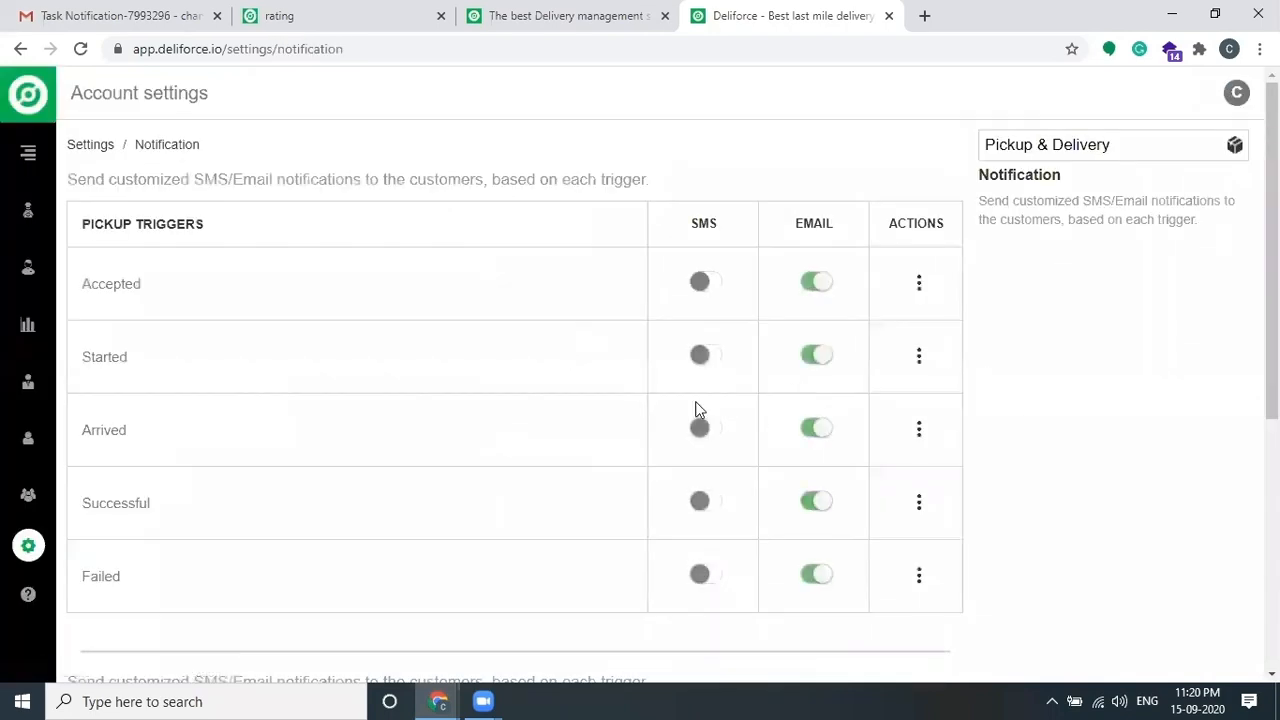
scroll(600, 377, "down", 5)
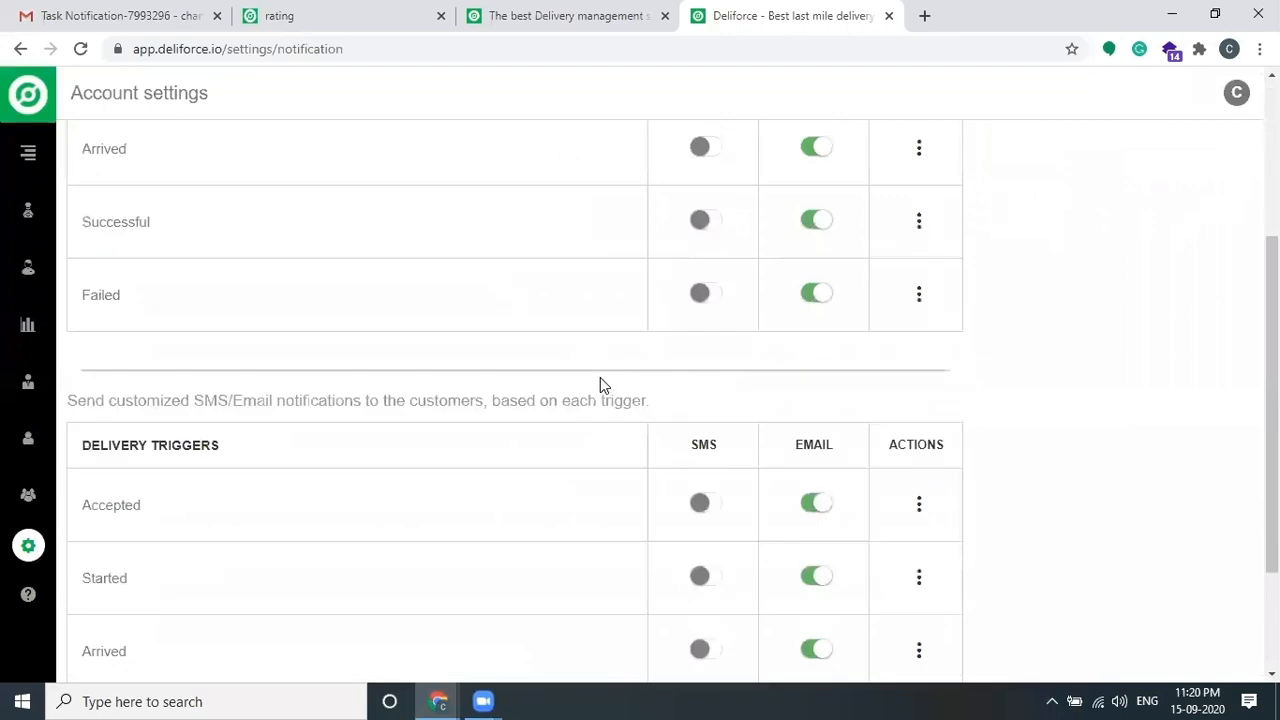
scroll(660, 373, "up", 5)
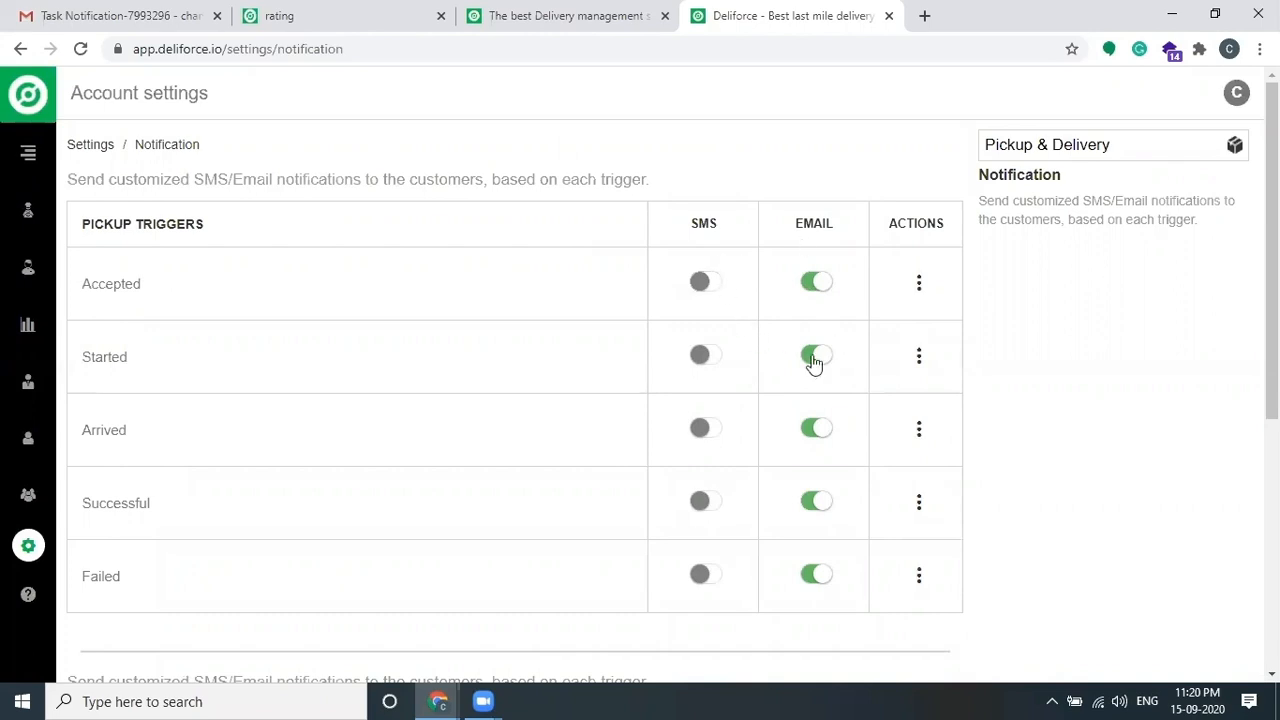
scroll(786, 430, "down", 3)
scroll(789, 430, "down", 2)
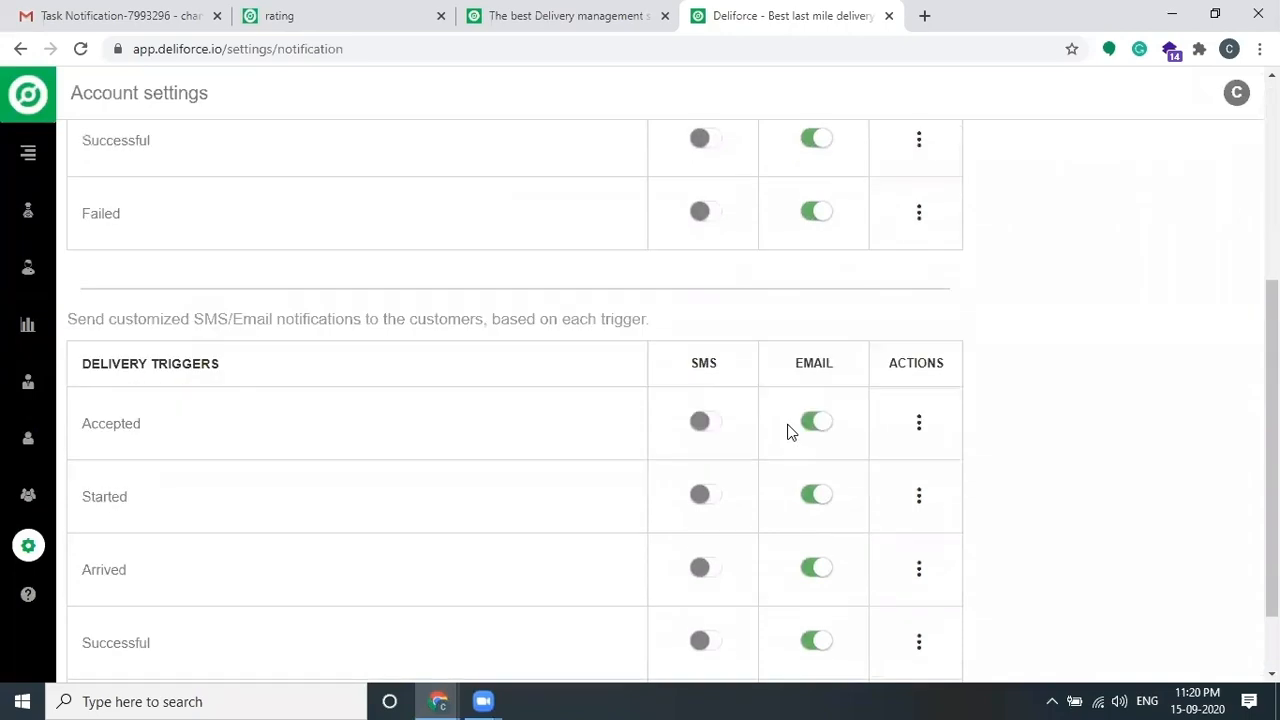
Step: Inspect the Started delivery SMS template, close it, and return to the Settings overview
left_click(919, 409)
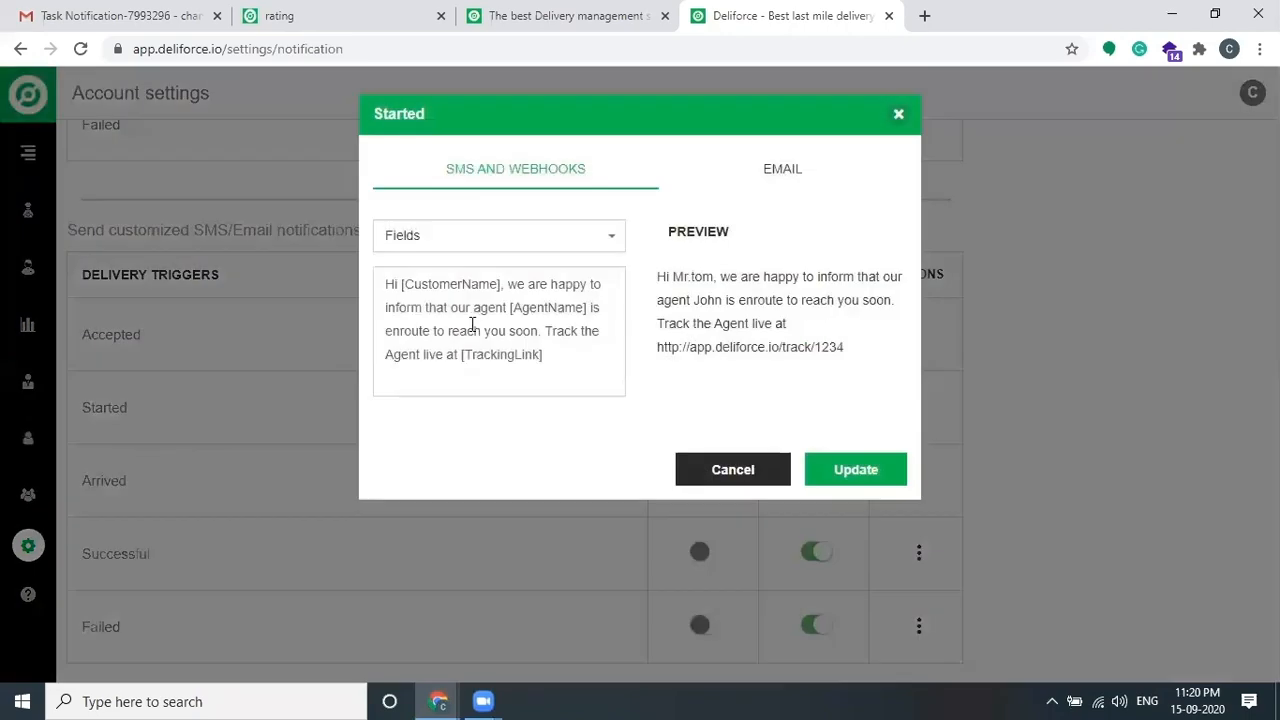
left_click(487, 320)
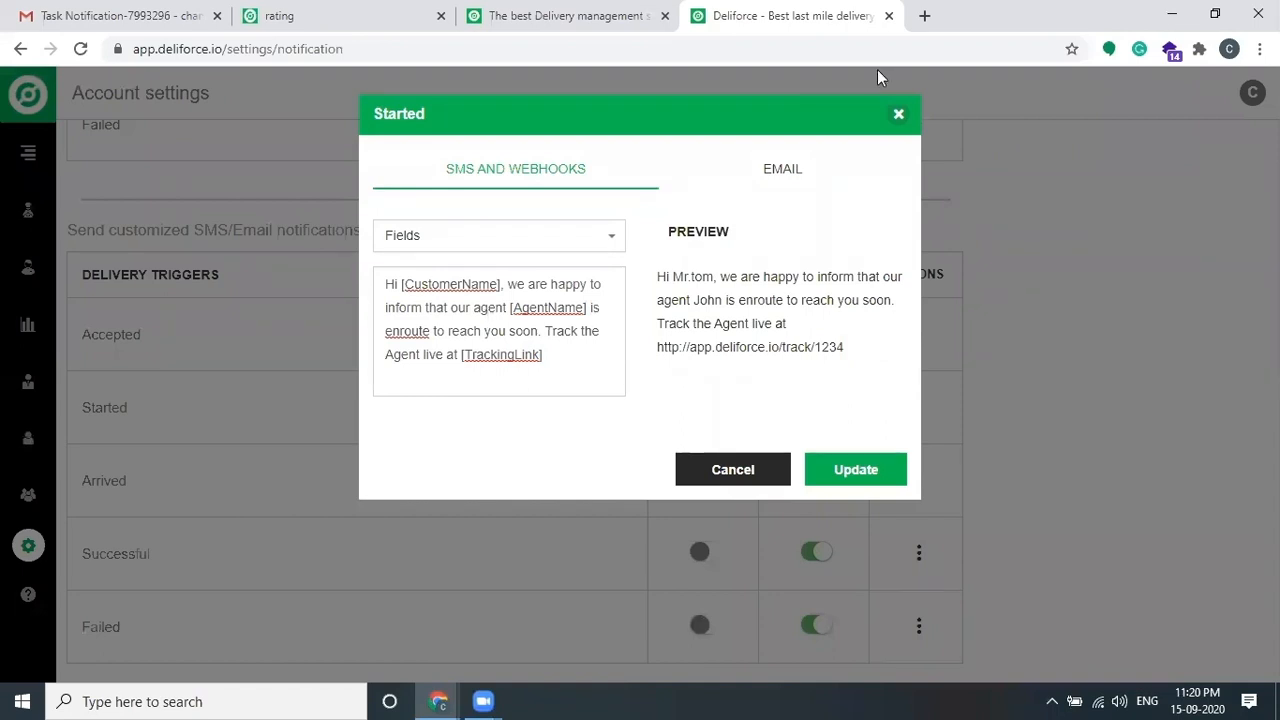
left_click(898, 114)
scroll(262, 398, "up", 5)
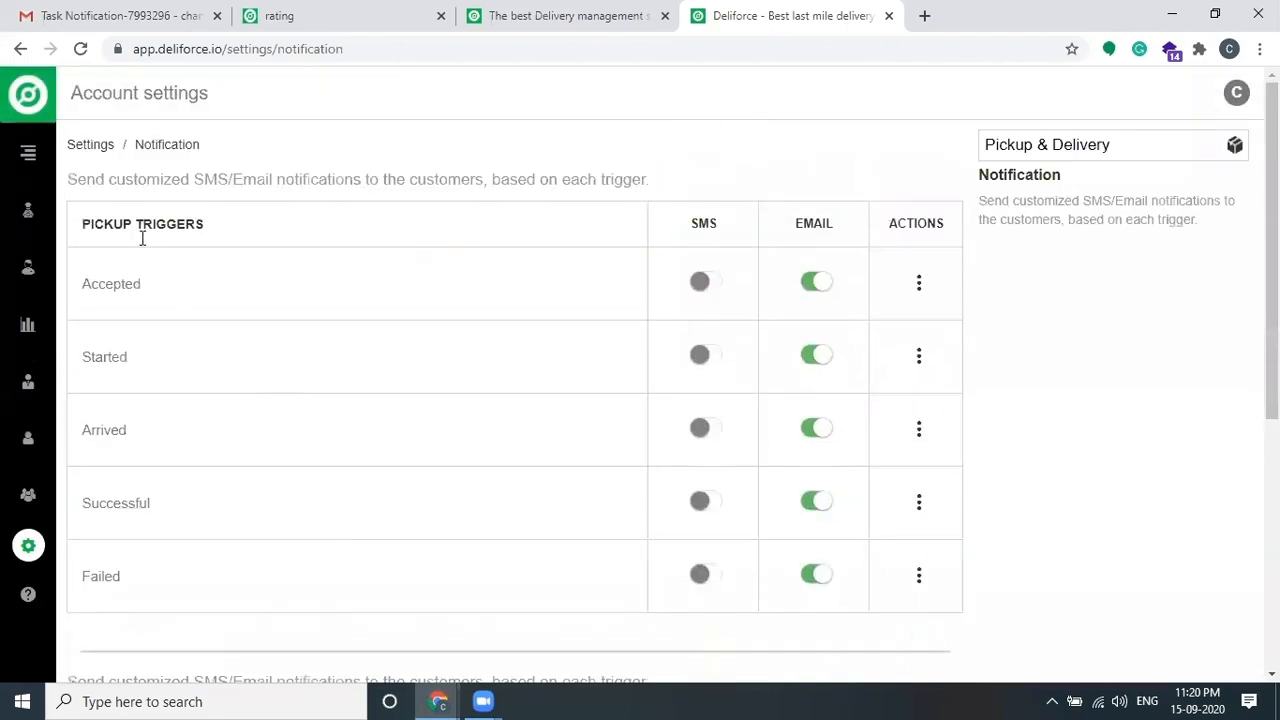
left_click(91, 144)
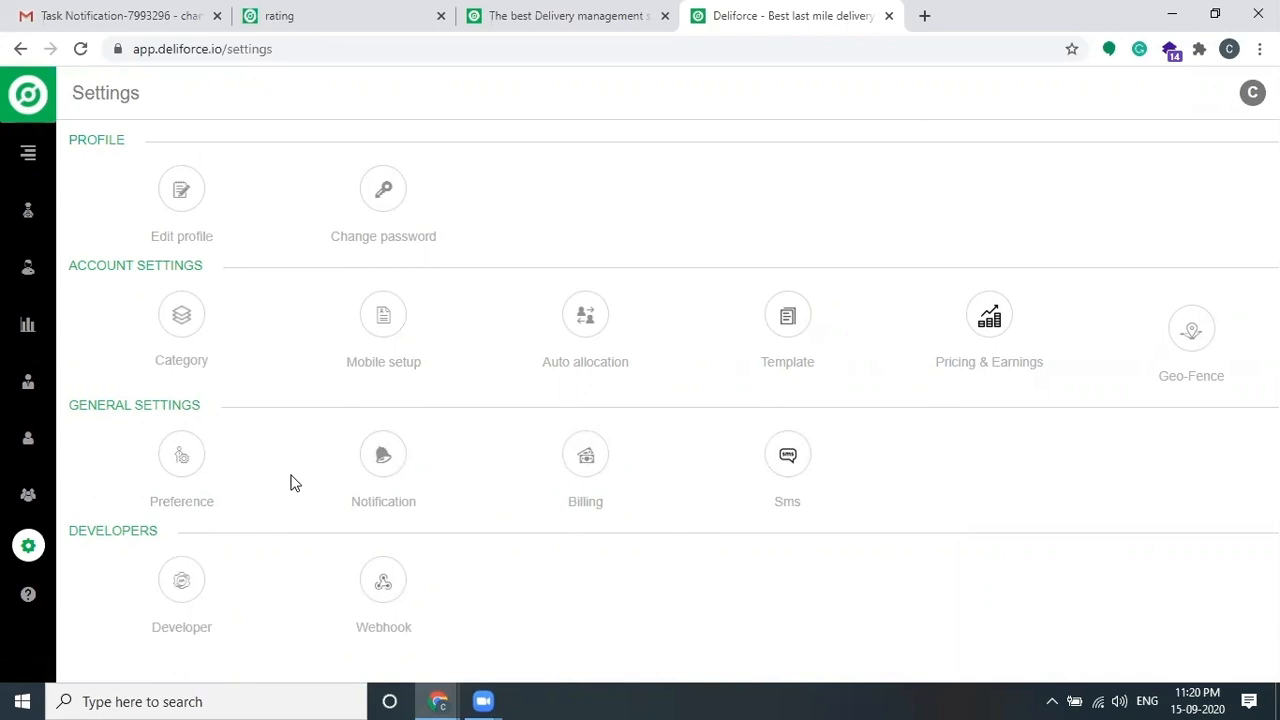
Step: Browse the Teams list and view the Add Team form, dismissing it without adding a team
left_click(35, 500)
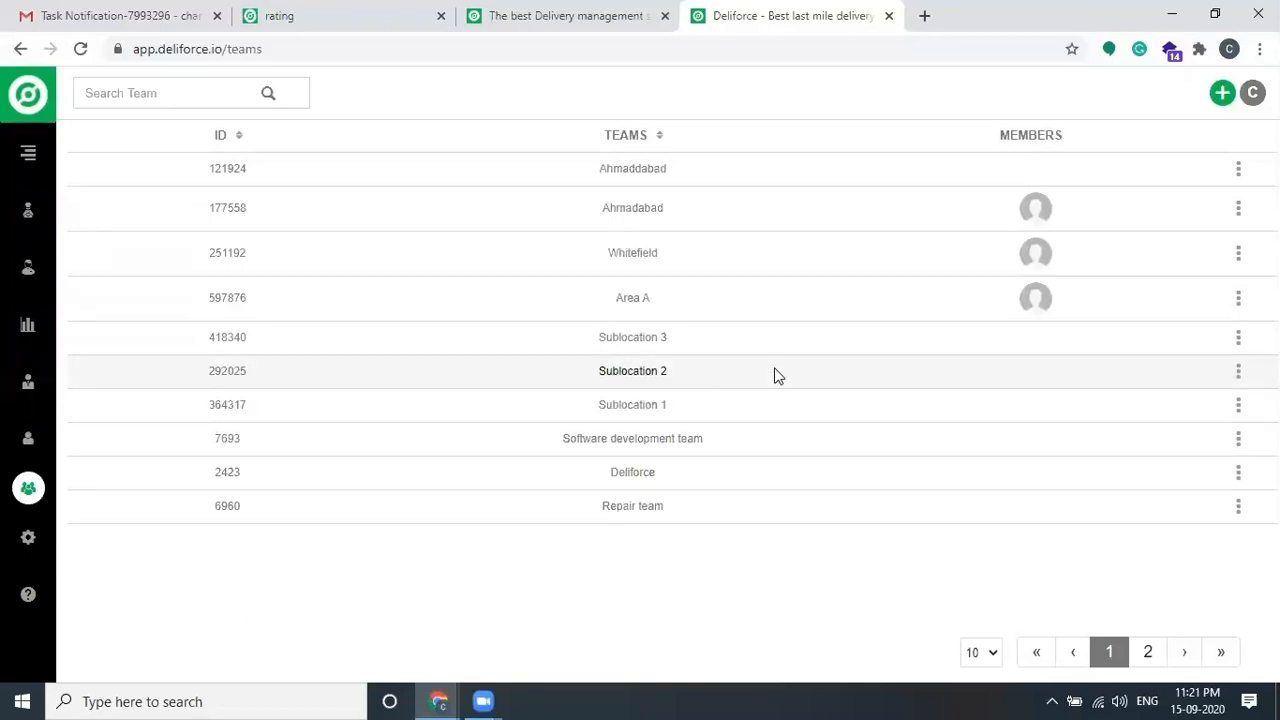
left_click(1222, 94)
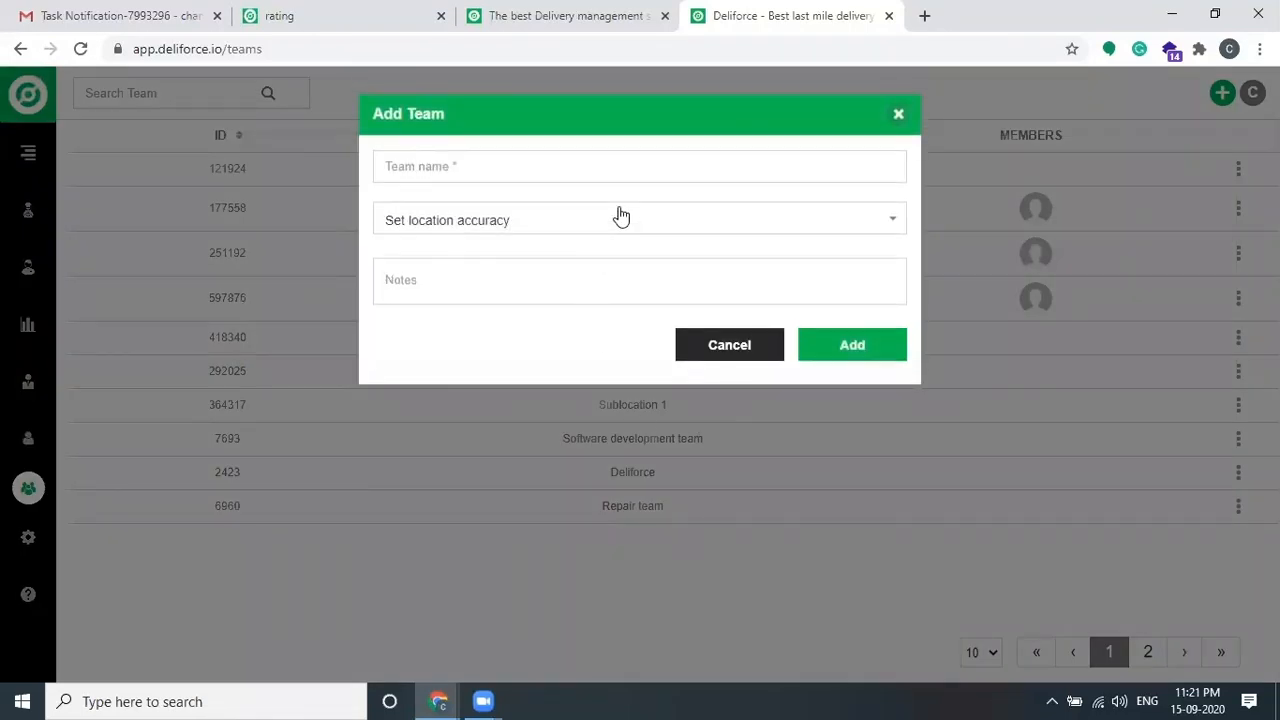
left_click(898, 115)
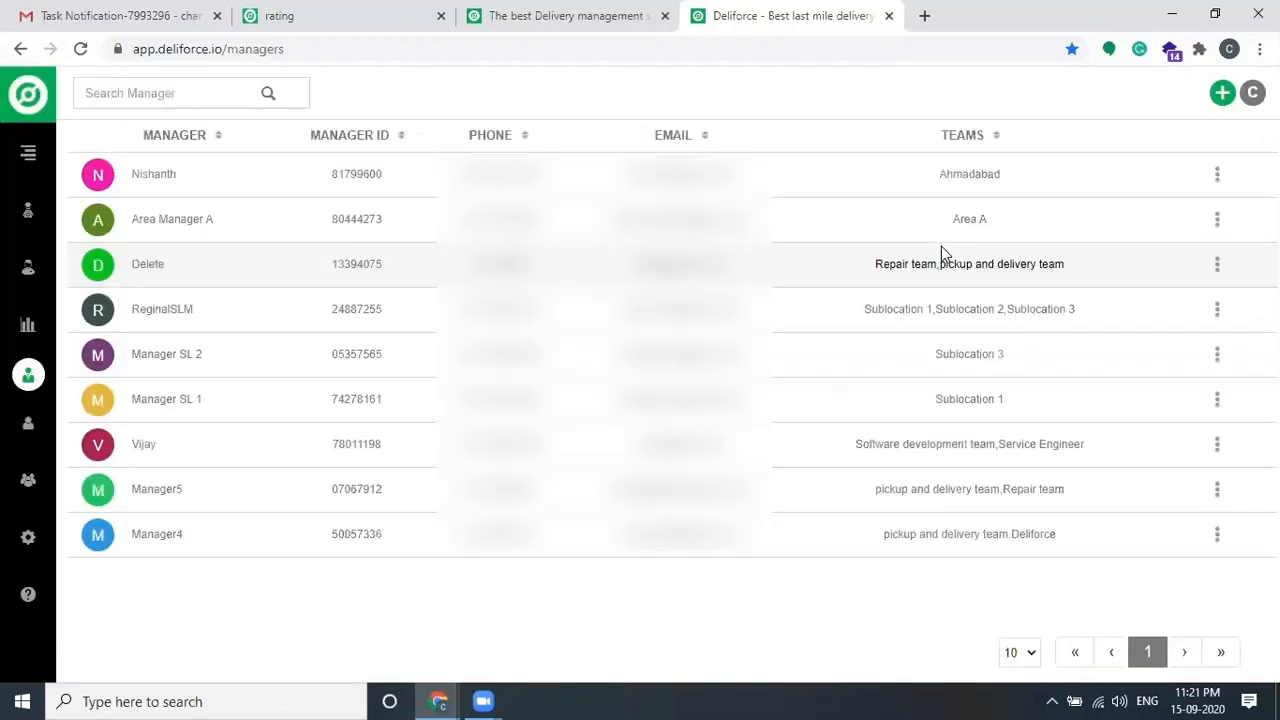
left_click(1221, 96)
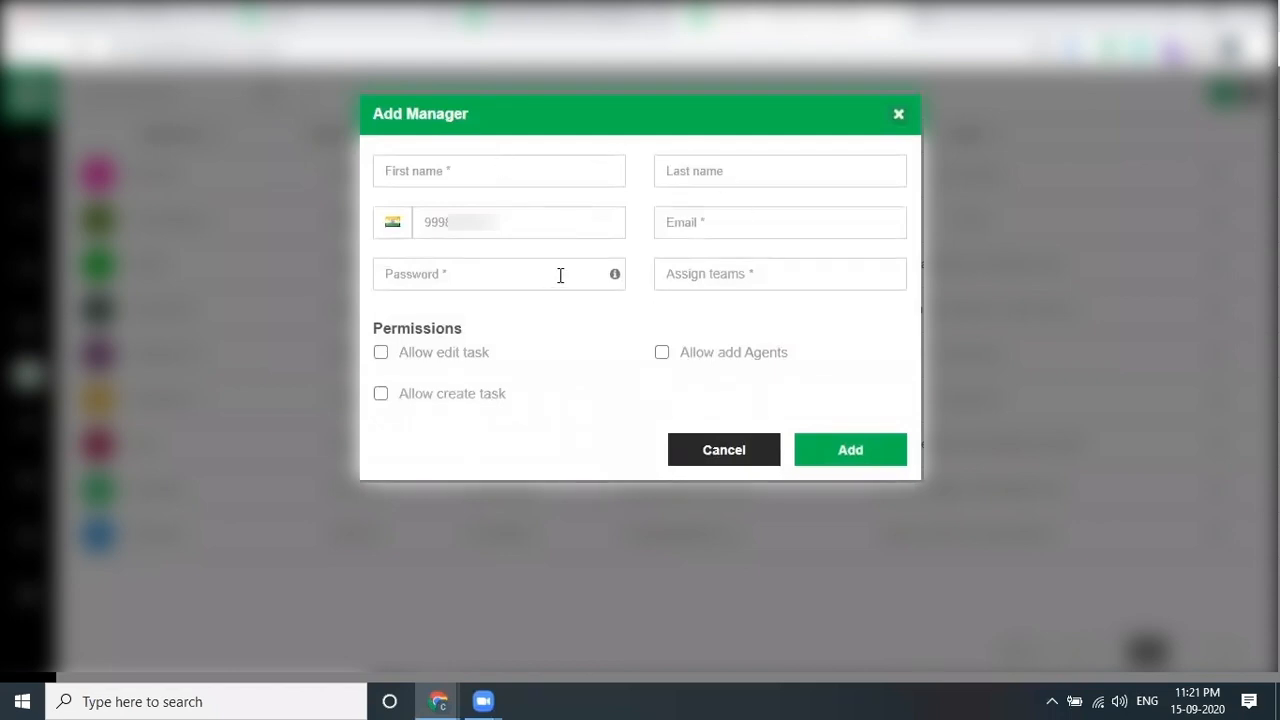
left_click(748, 275)
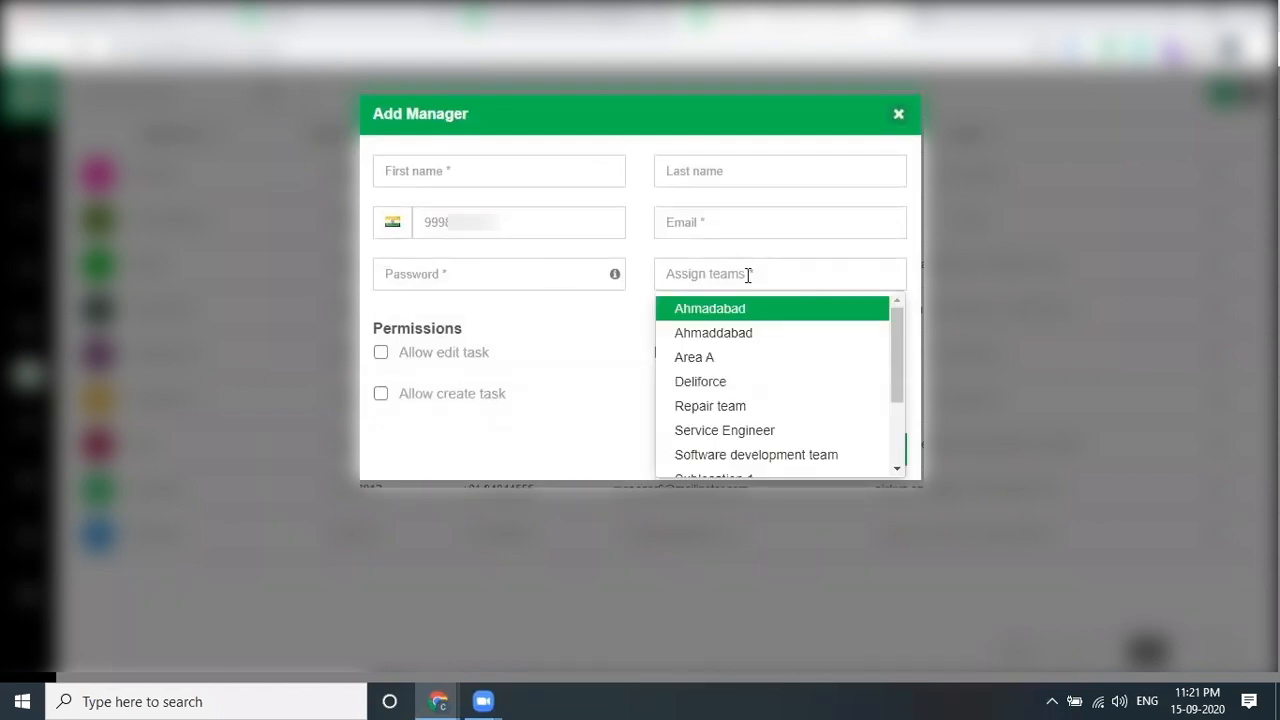
left_click(742, 338)
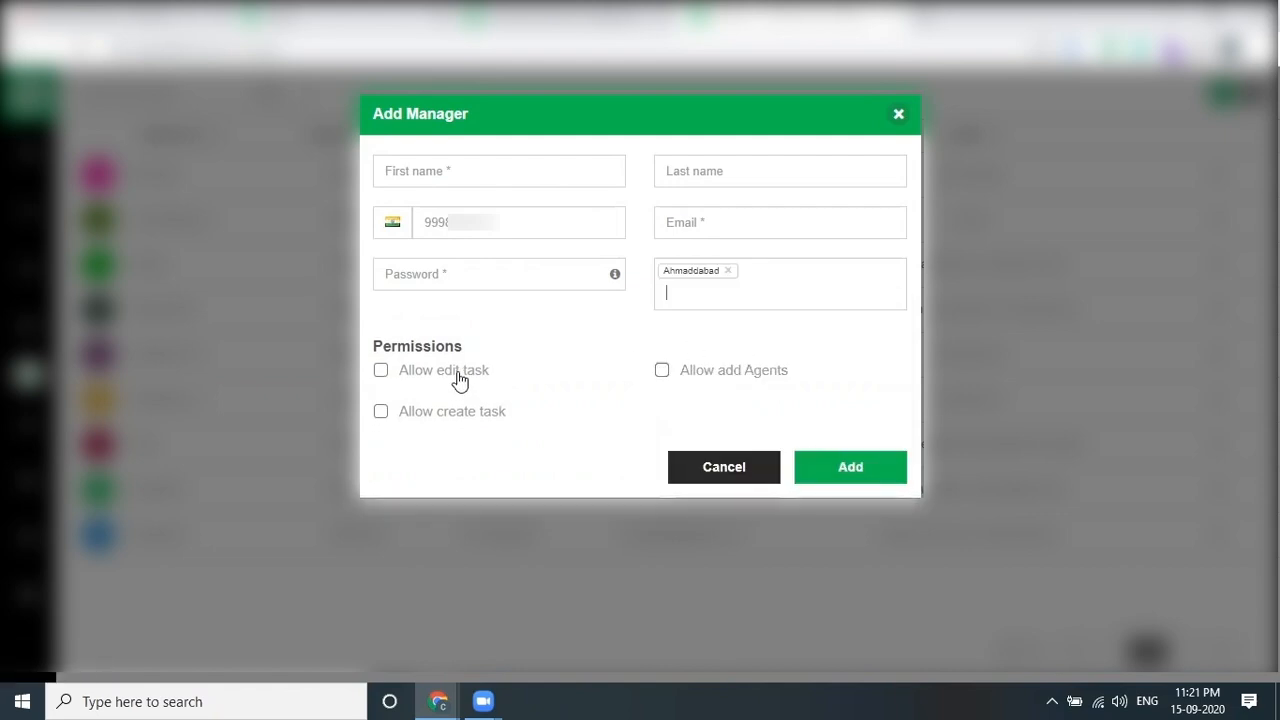
left_click(728, 372)
left_click(466, 428)
left_click(898, 118)
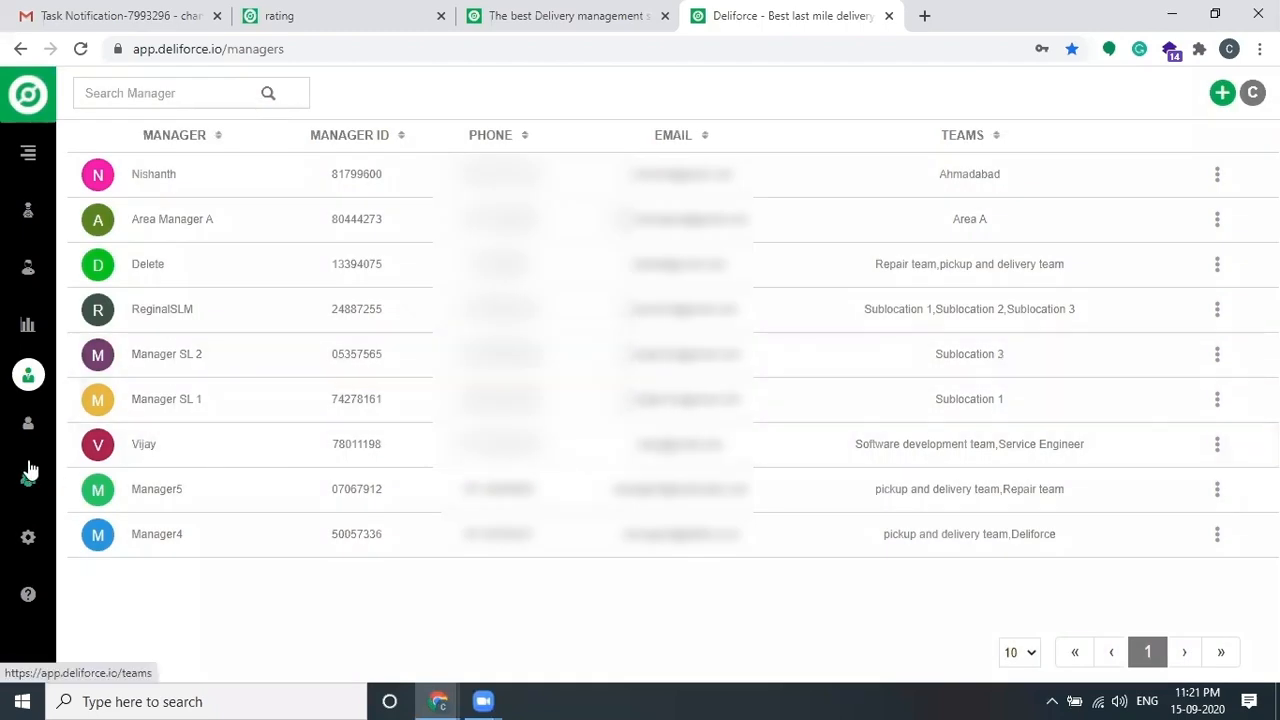
Step: Explore the Add Agents form's phone number and team fields without choosing a team
left_click(31, 216)
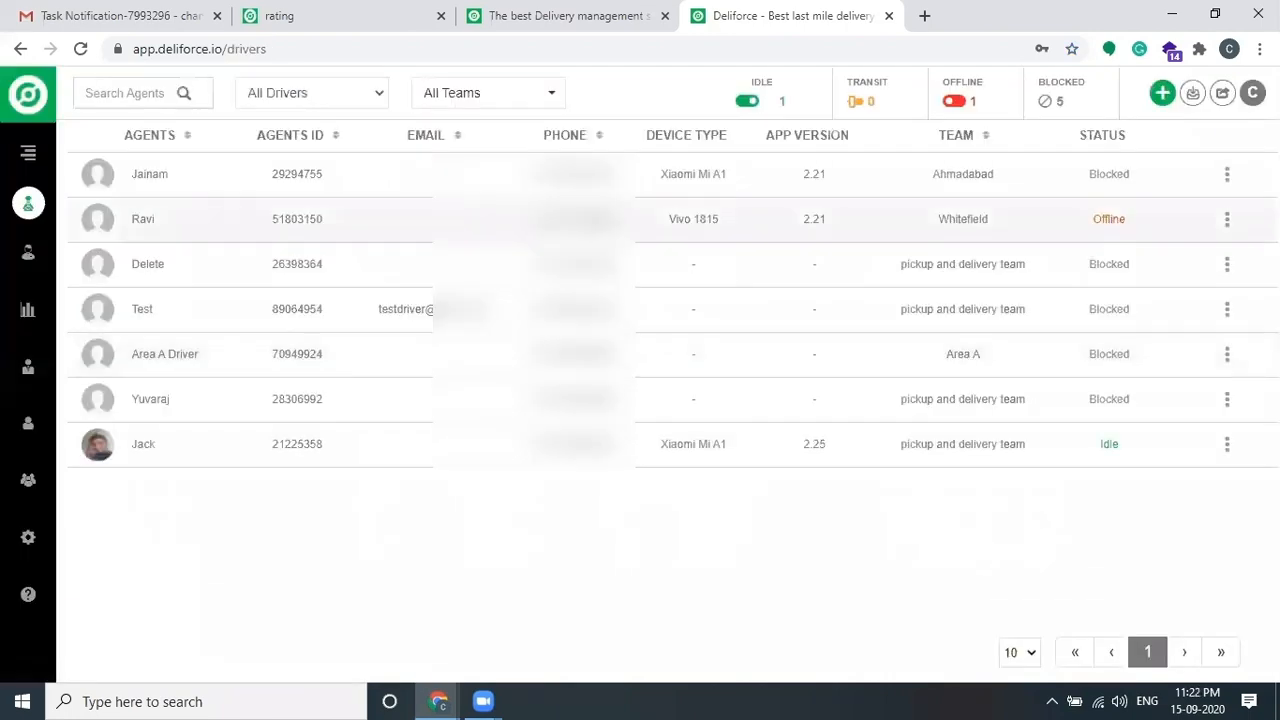
left_click(1162, 96)
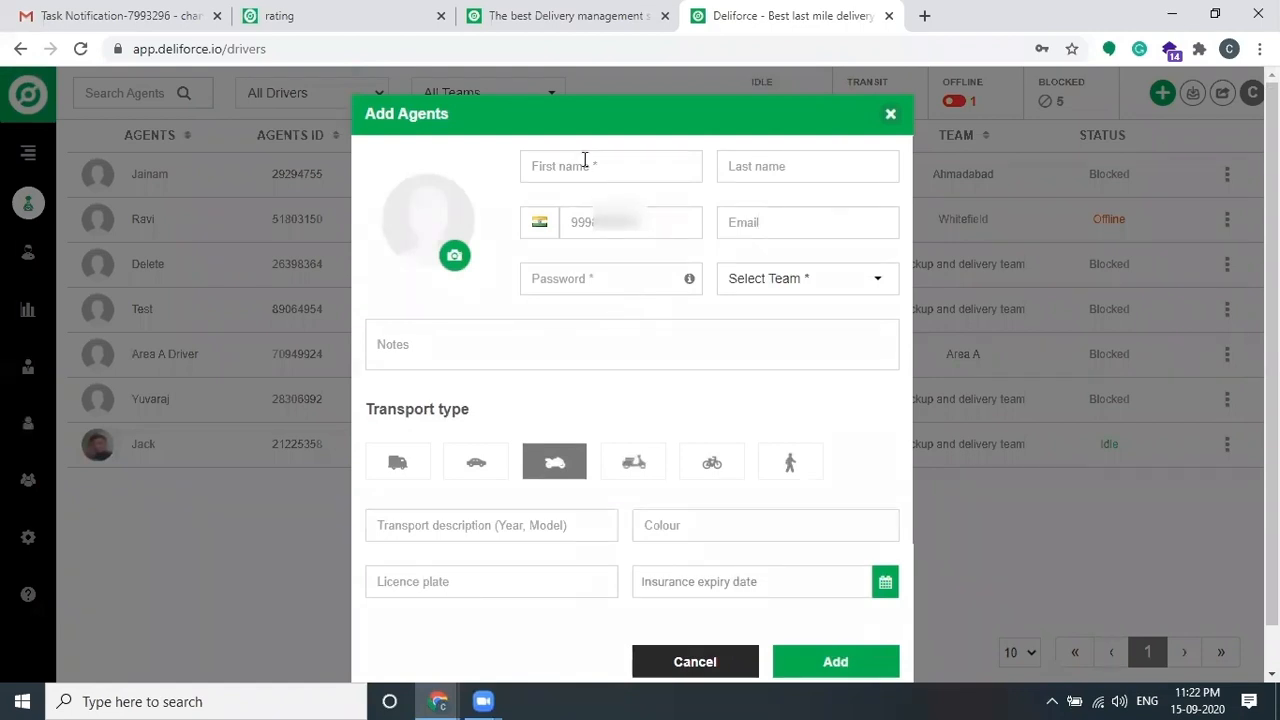
left_click(667, 222)
left_click(809, 275)
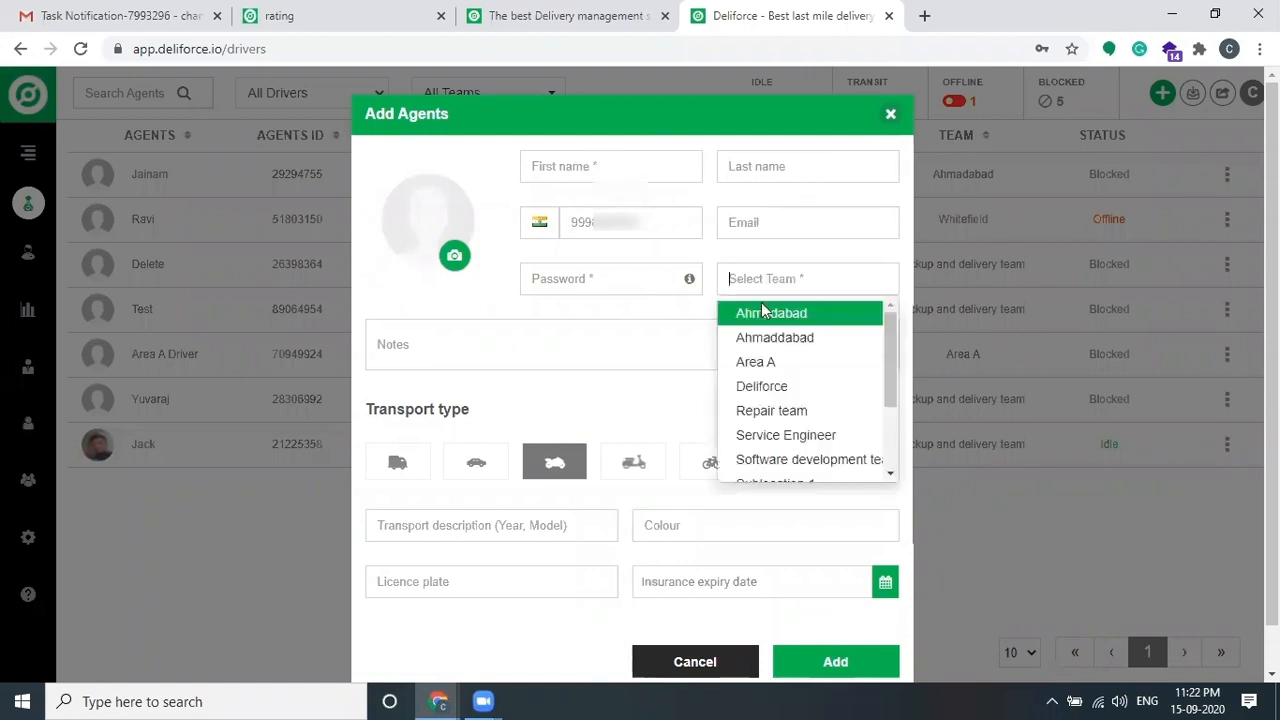
left_click(697, 318)
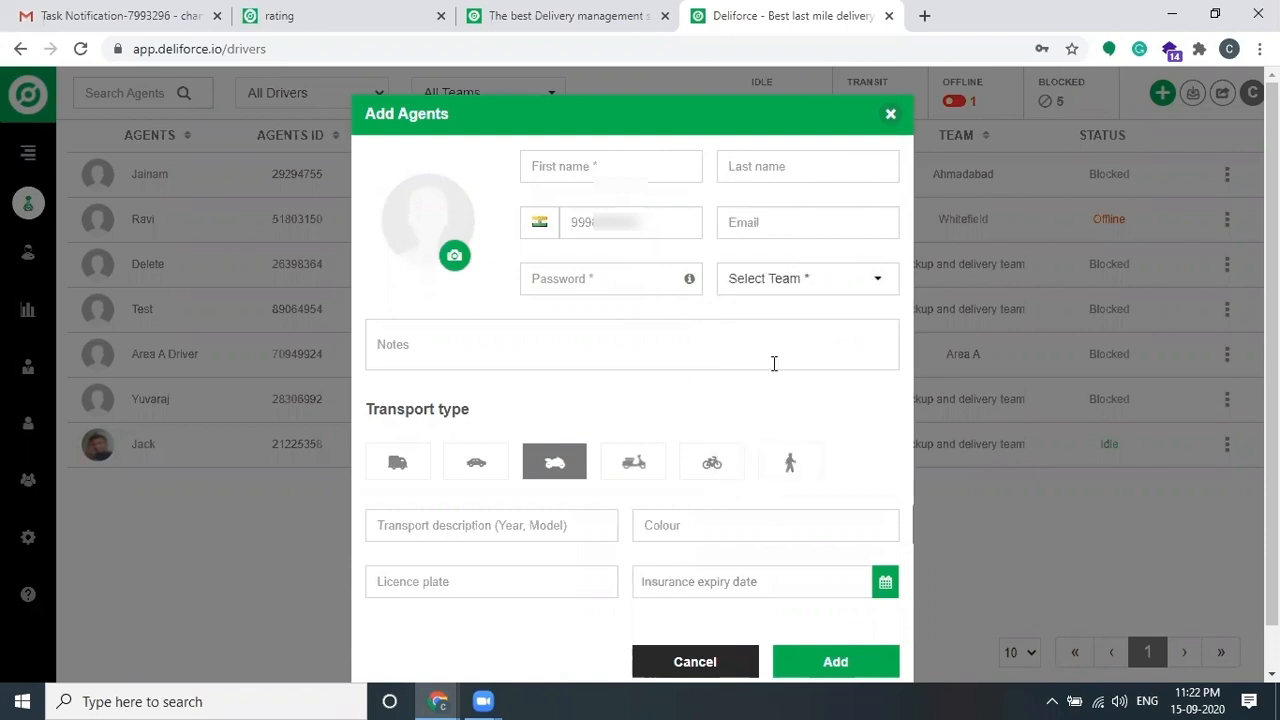
scroll(774, 363, "down", 1)
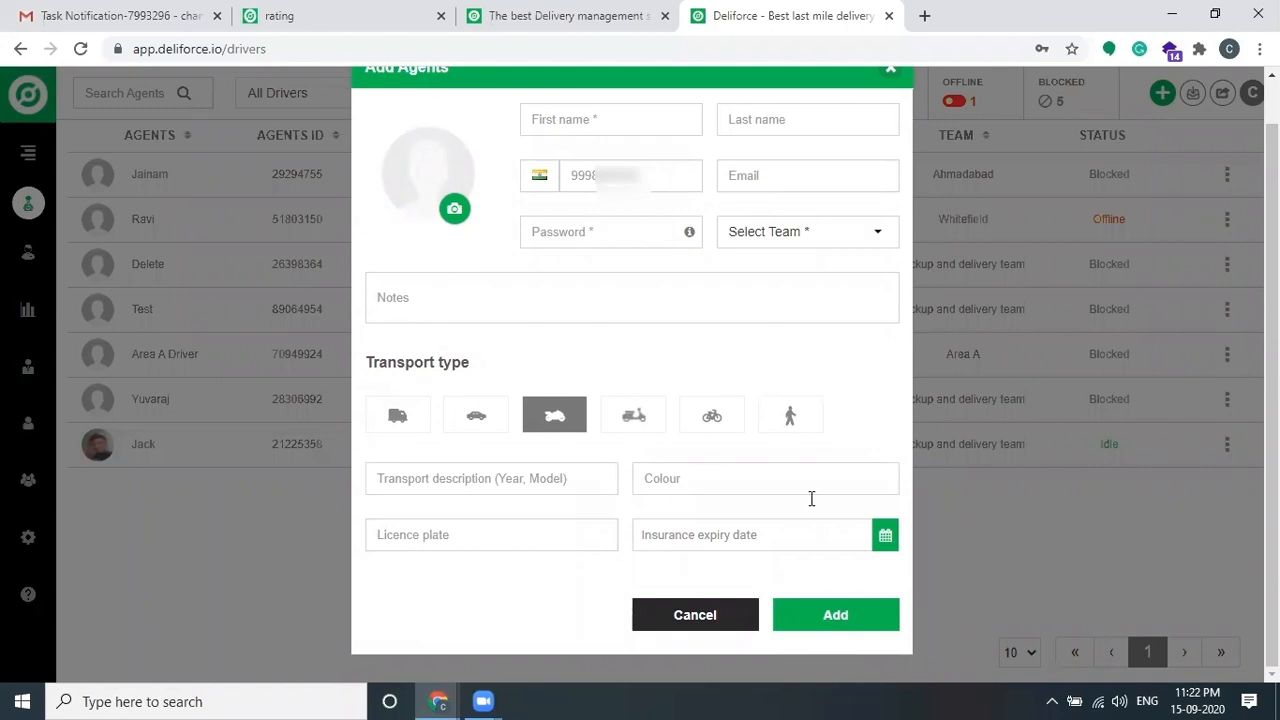
scroll(810, 498, "up", 1)
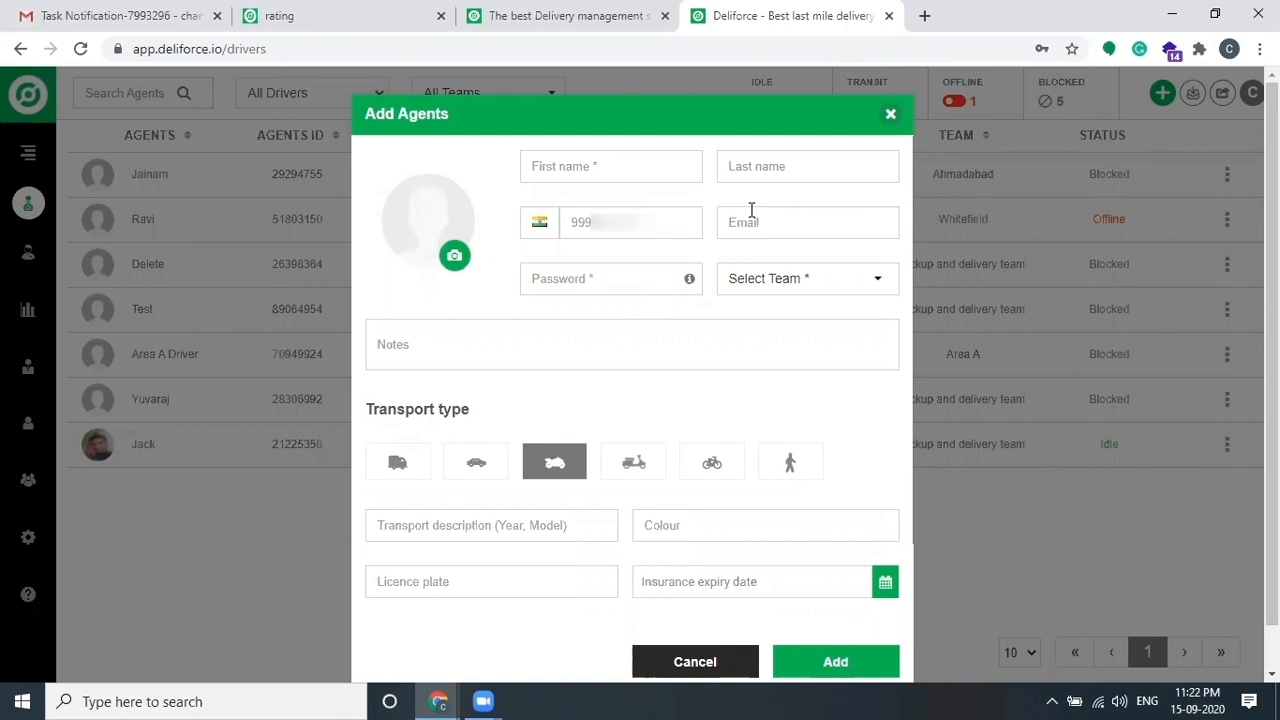
Step: Discard the new agent form and bring up a blank Add Task form from the dashboard
left_click(891, 114)
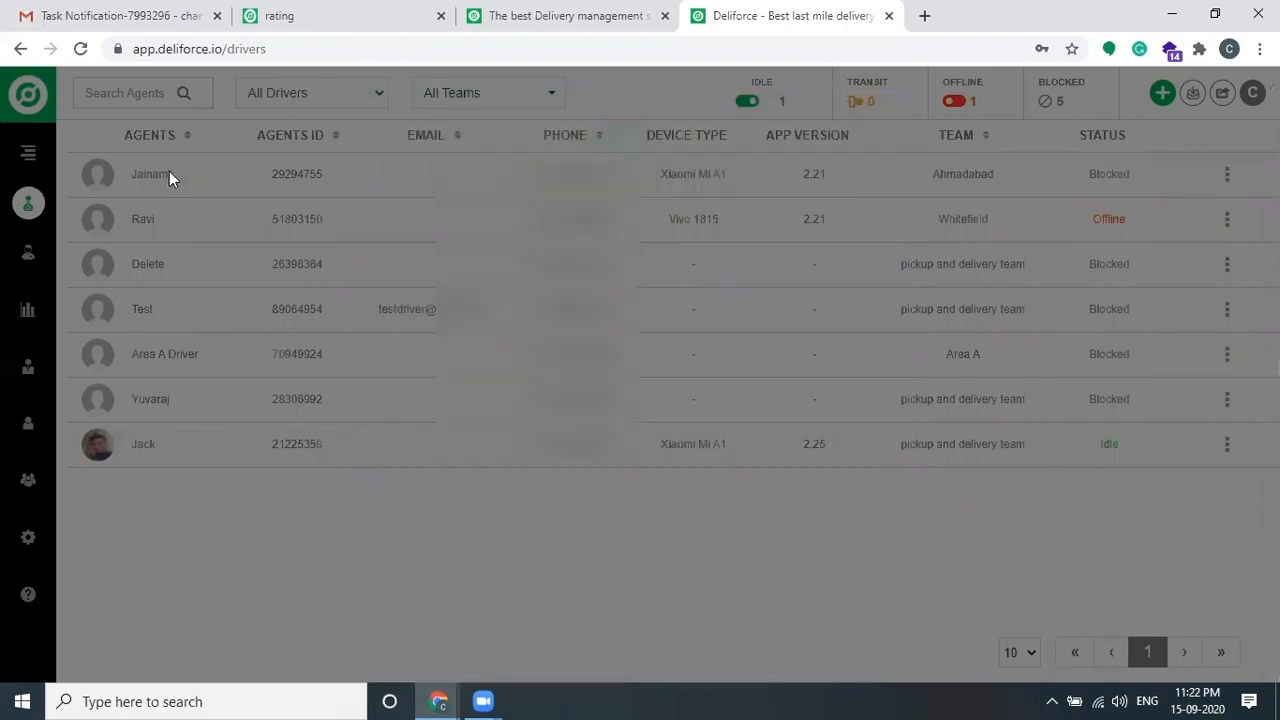
left_click(25, 156)
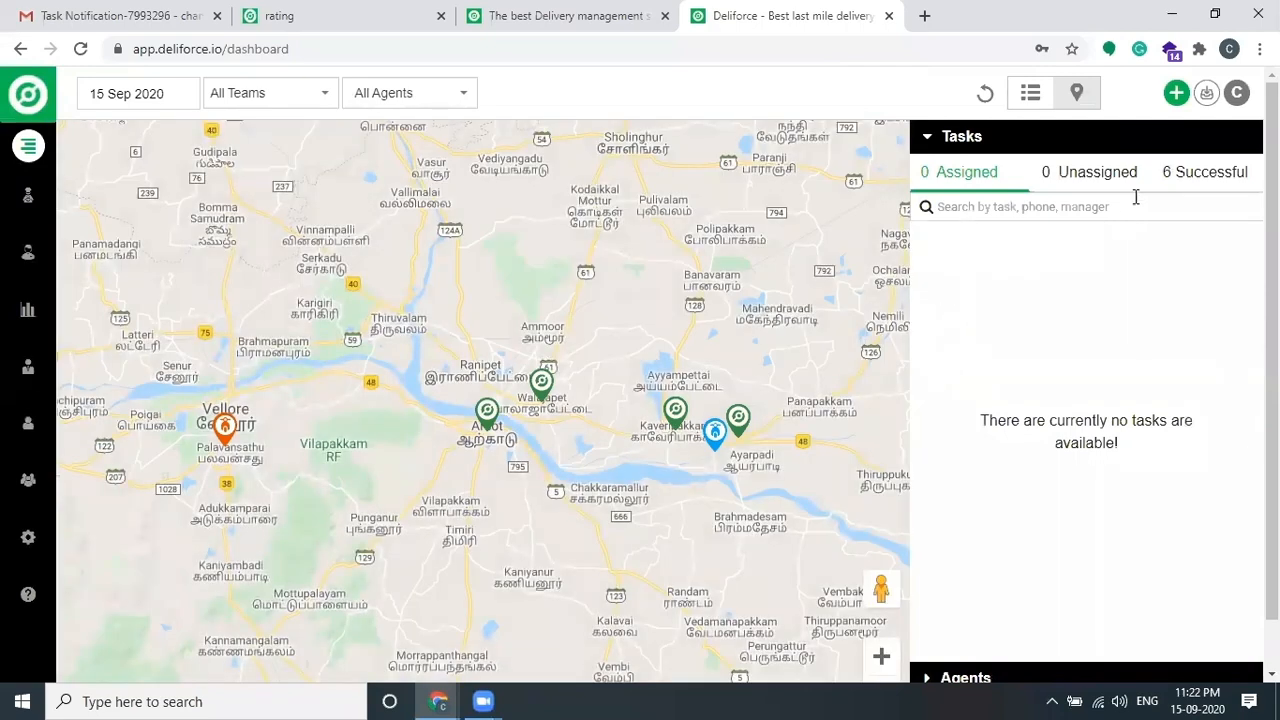
left_click(1176, 93)
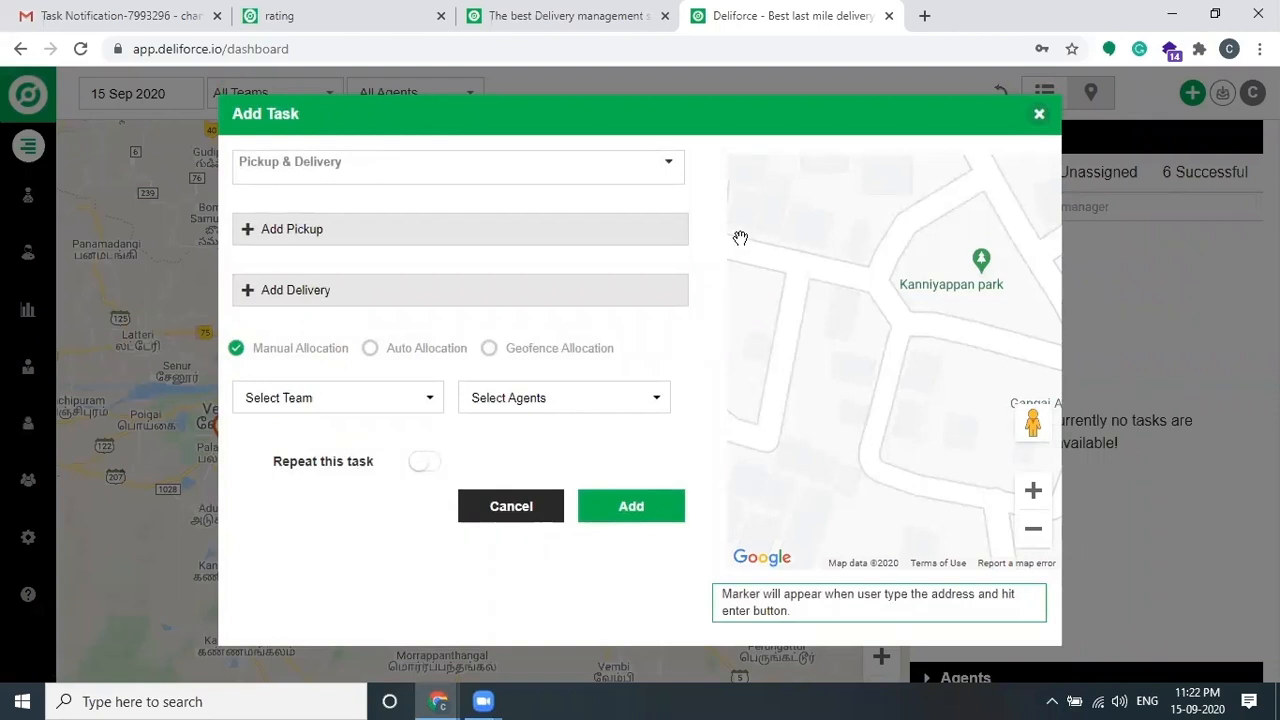
Step: Dismiss the Add Task form without creating a task, leaving the dashboard map
left_click(1039, 115)
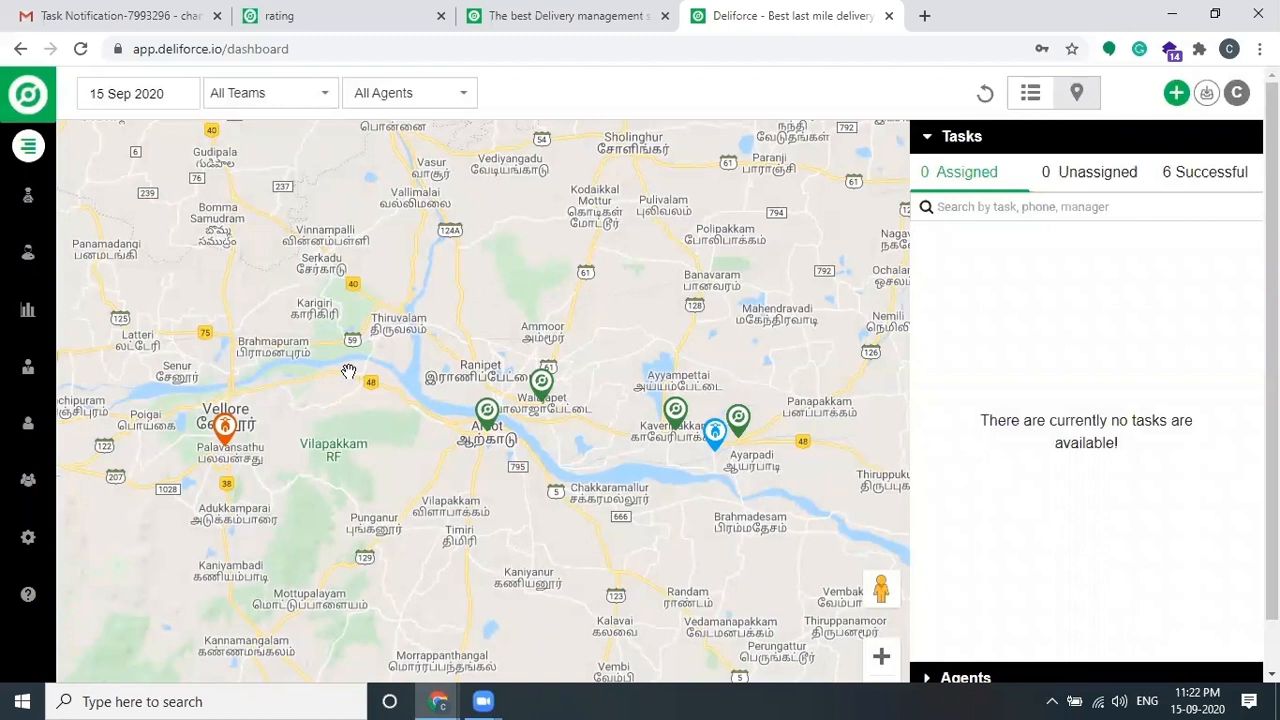
Step: Filter the Task completion report to a single agent over the Past week (09–15 Sep 2020)
left_click(28, 313)
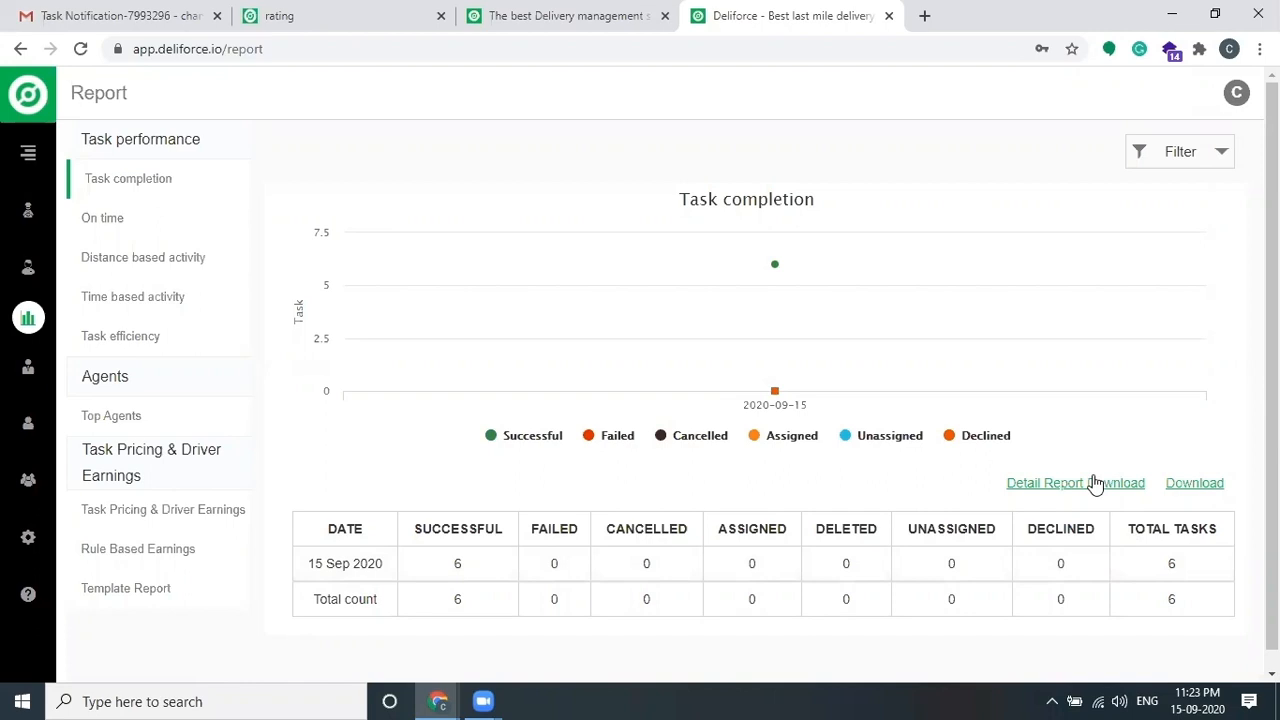
left_click(1190, 151)
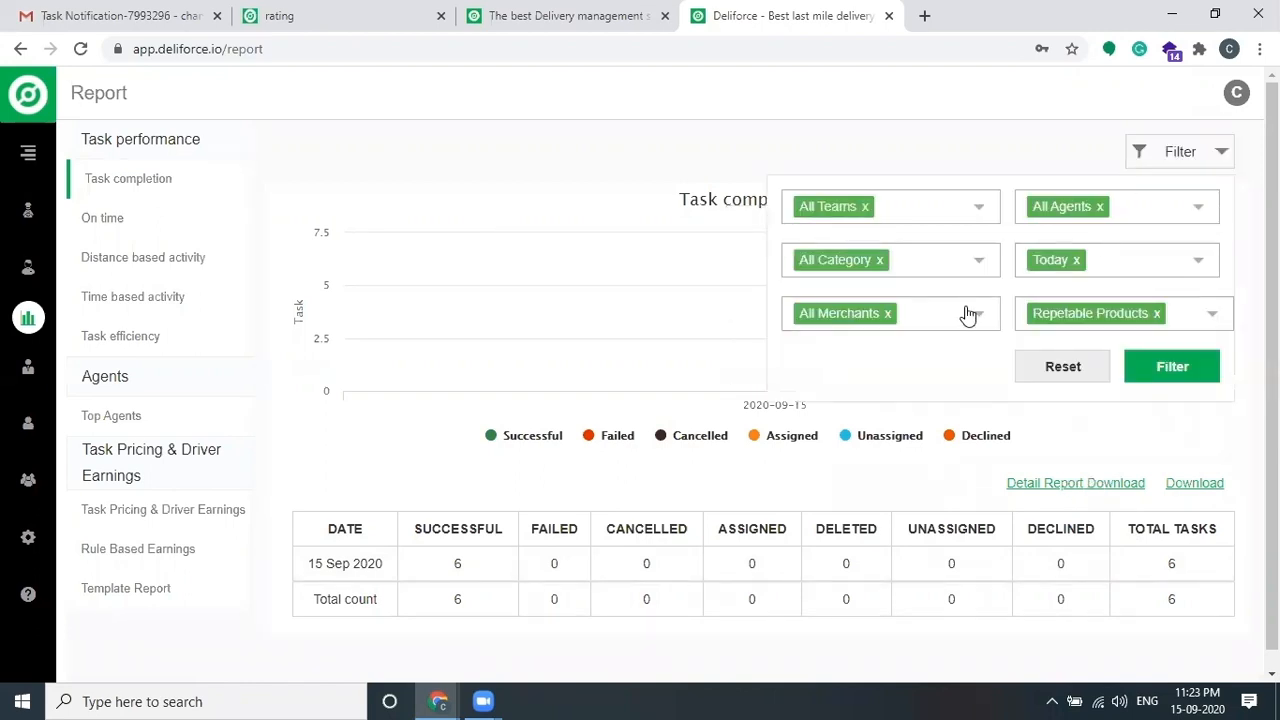
left_click(1151, 206)
left_click(1080, 286)
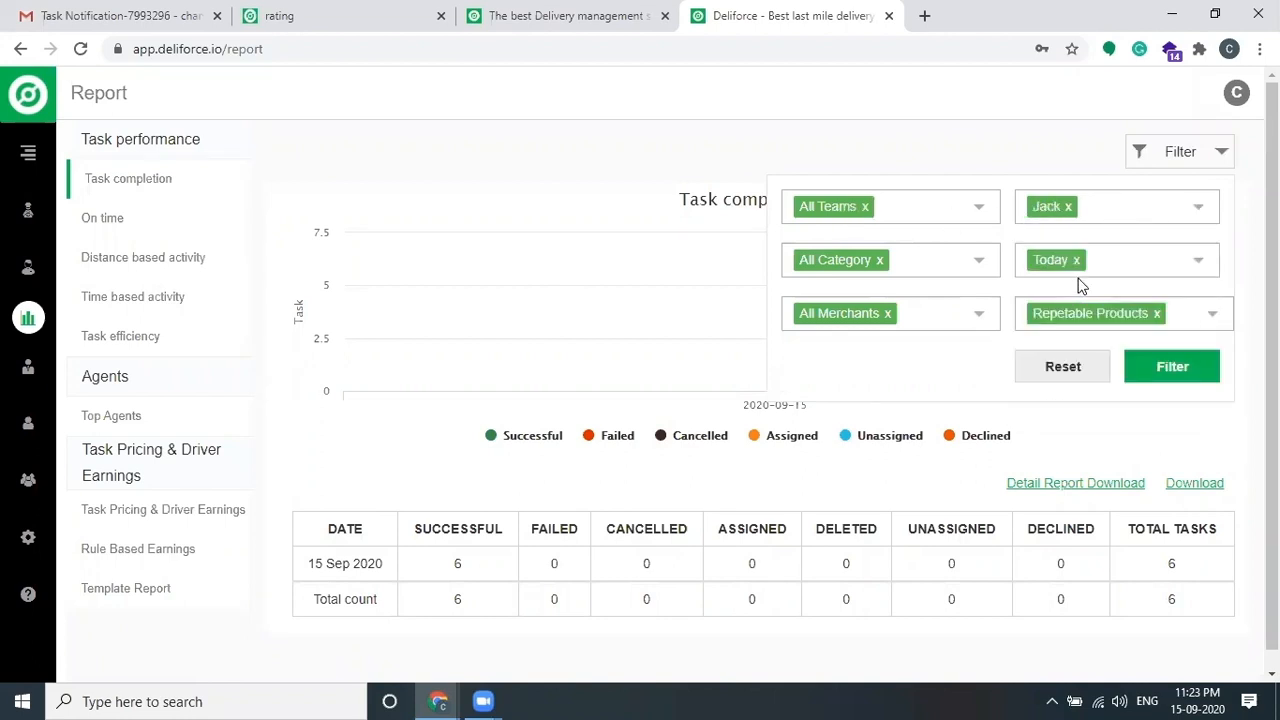
left_click(1121, 266)
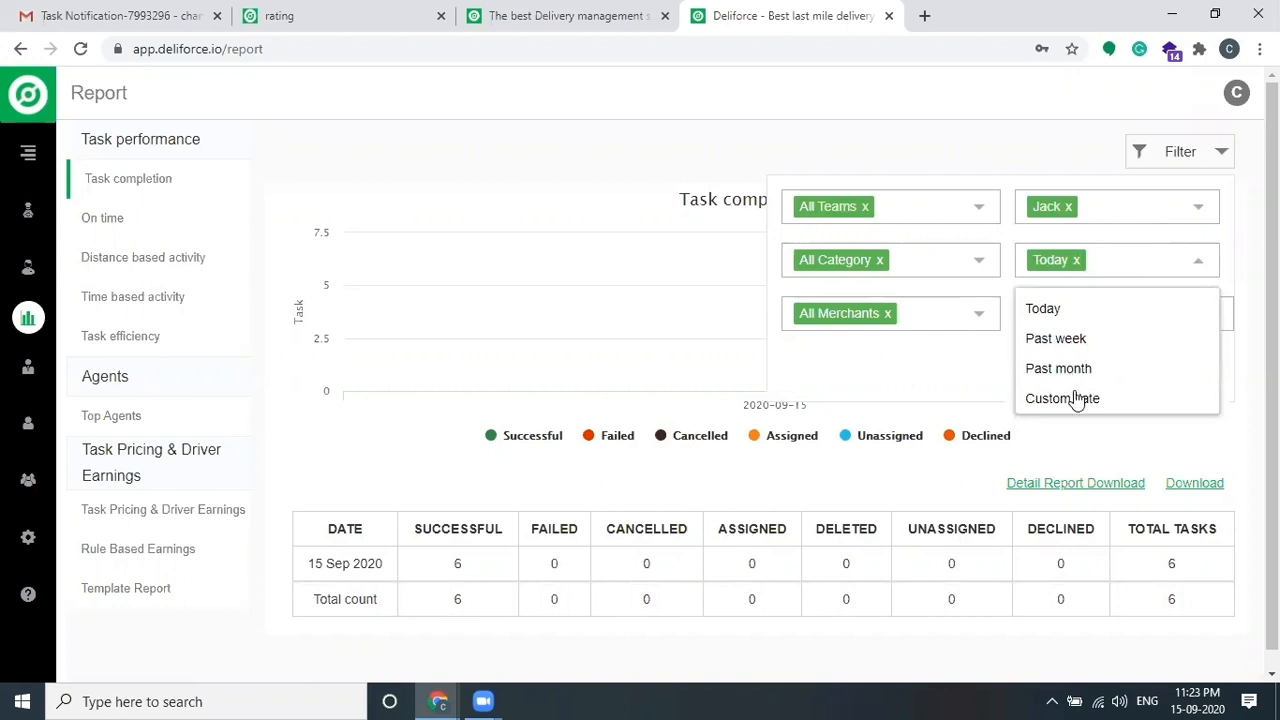
left_click(1060, 342)
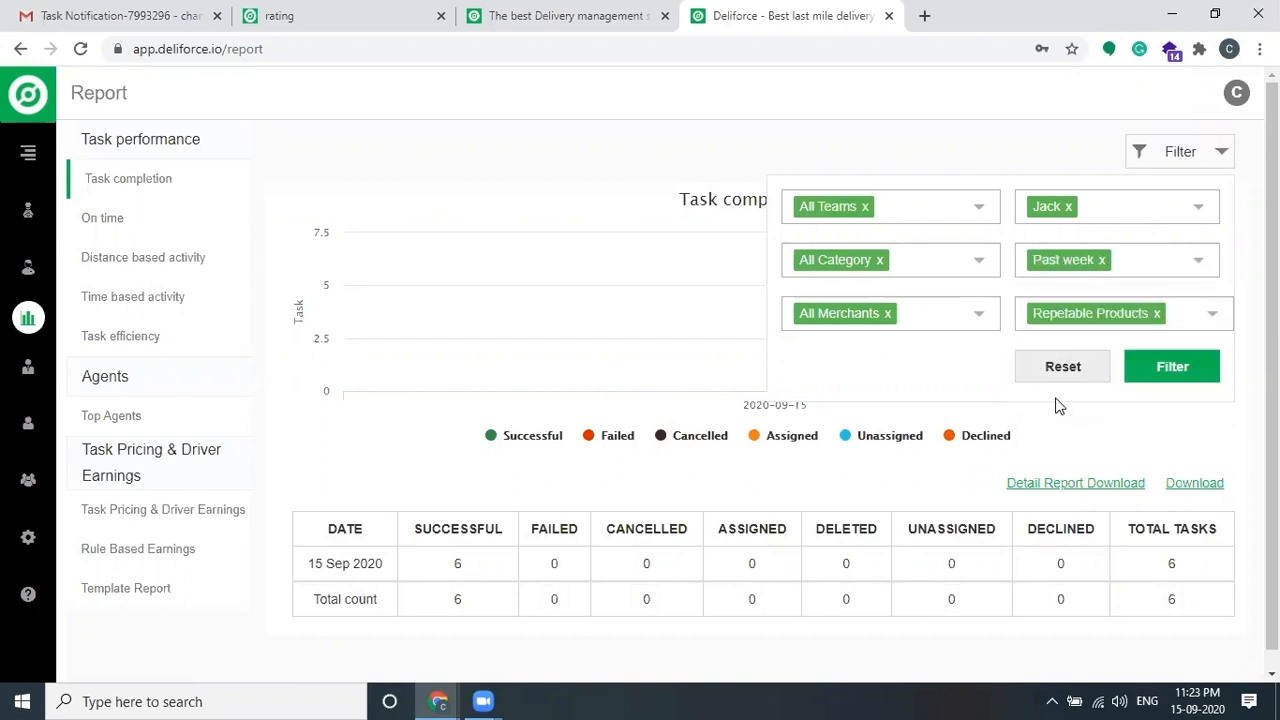
left_click(1166, 370)
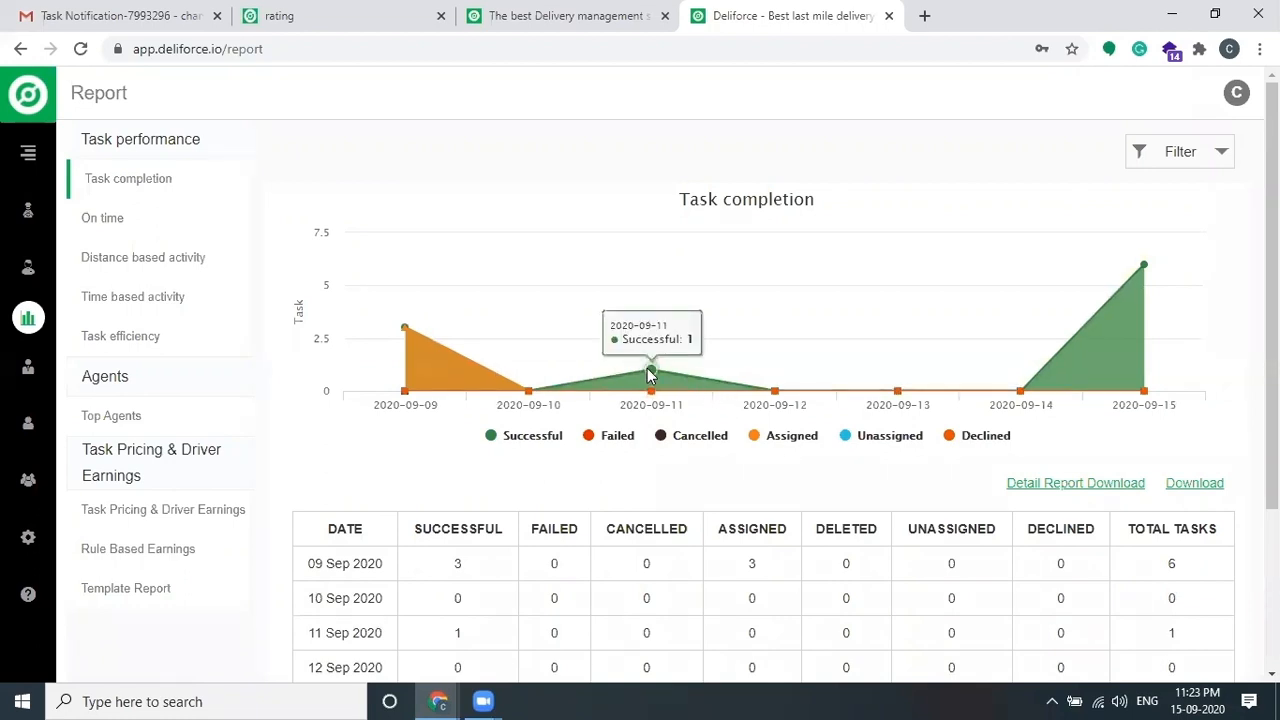
scroll(740, 465, "down", 1)
scroll(740, 465, "down", 2)
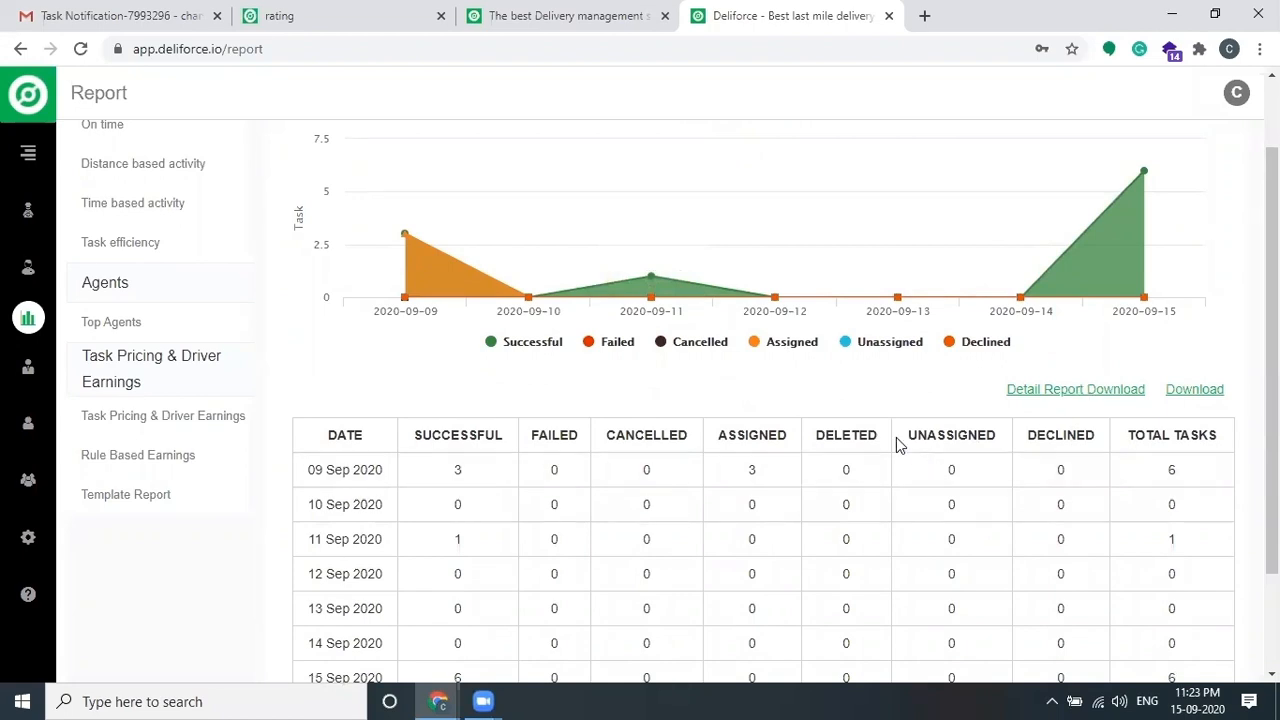
scroll(897, 444, "up", 2)
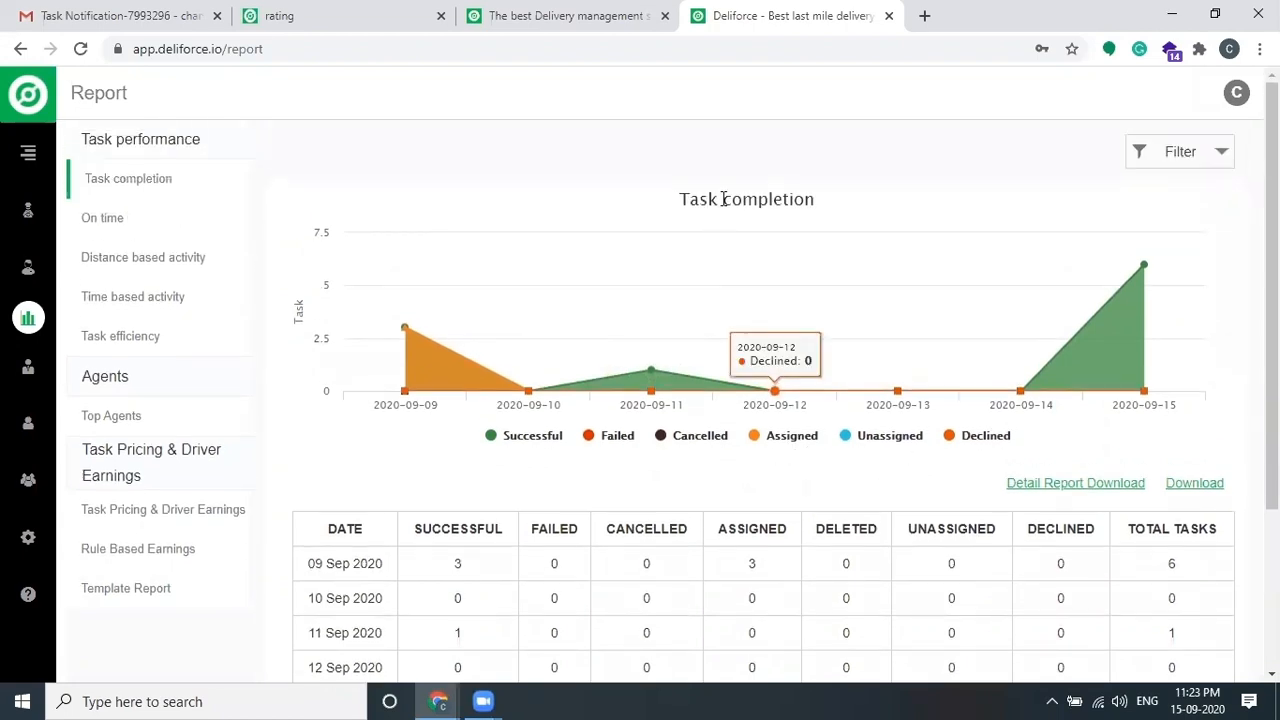
Step: Look over the On time report
left_click(116, 220)
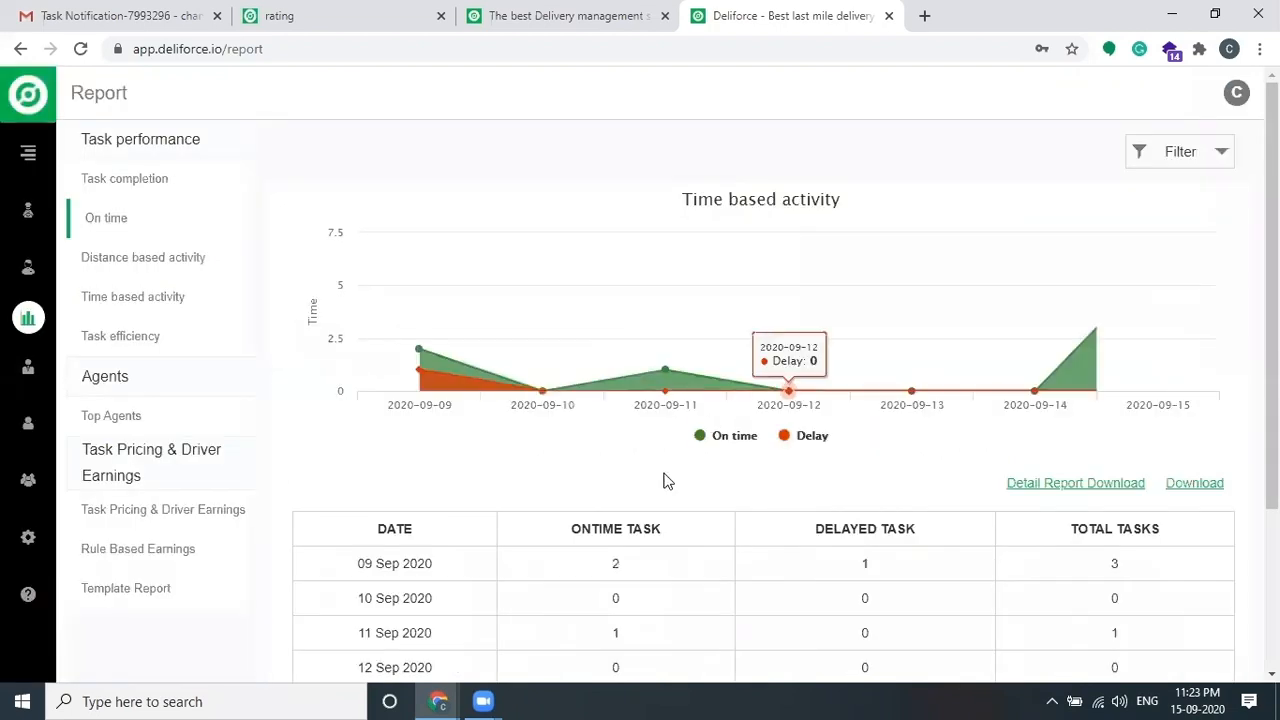
scroll(668, 481, "down", 3)
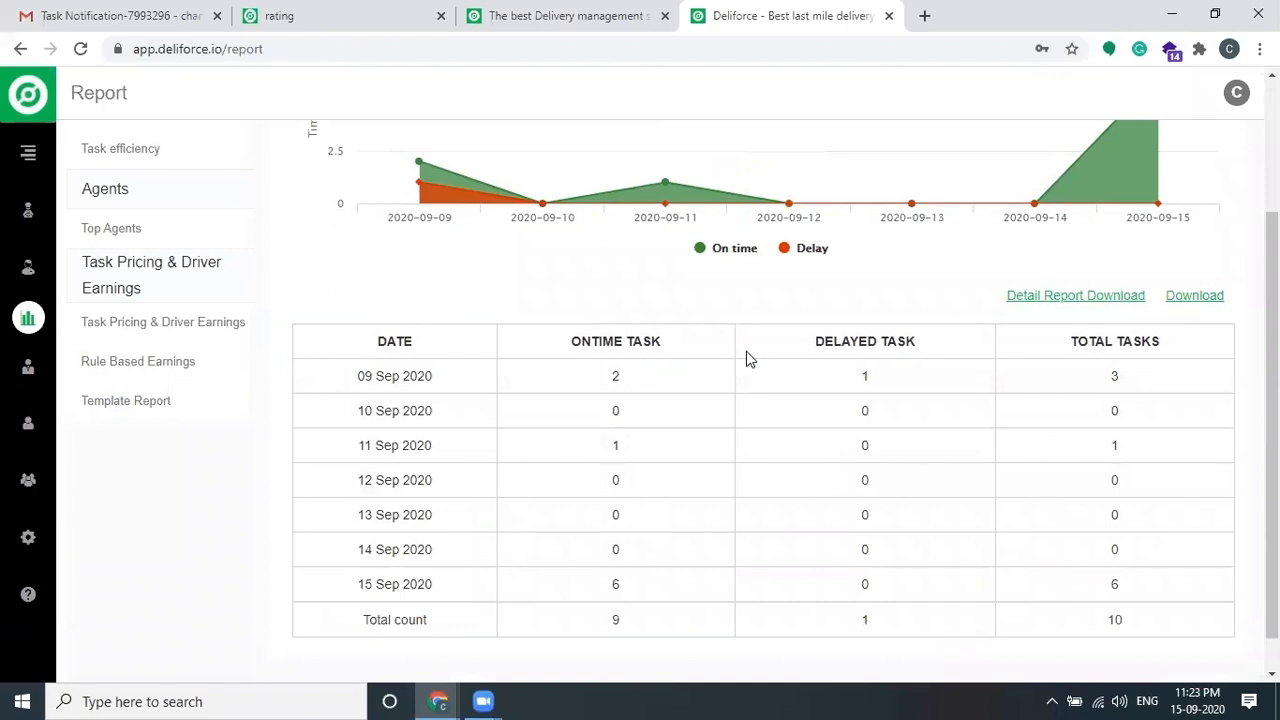
scroll(886, 418, "up", 3)
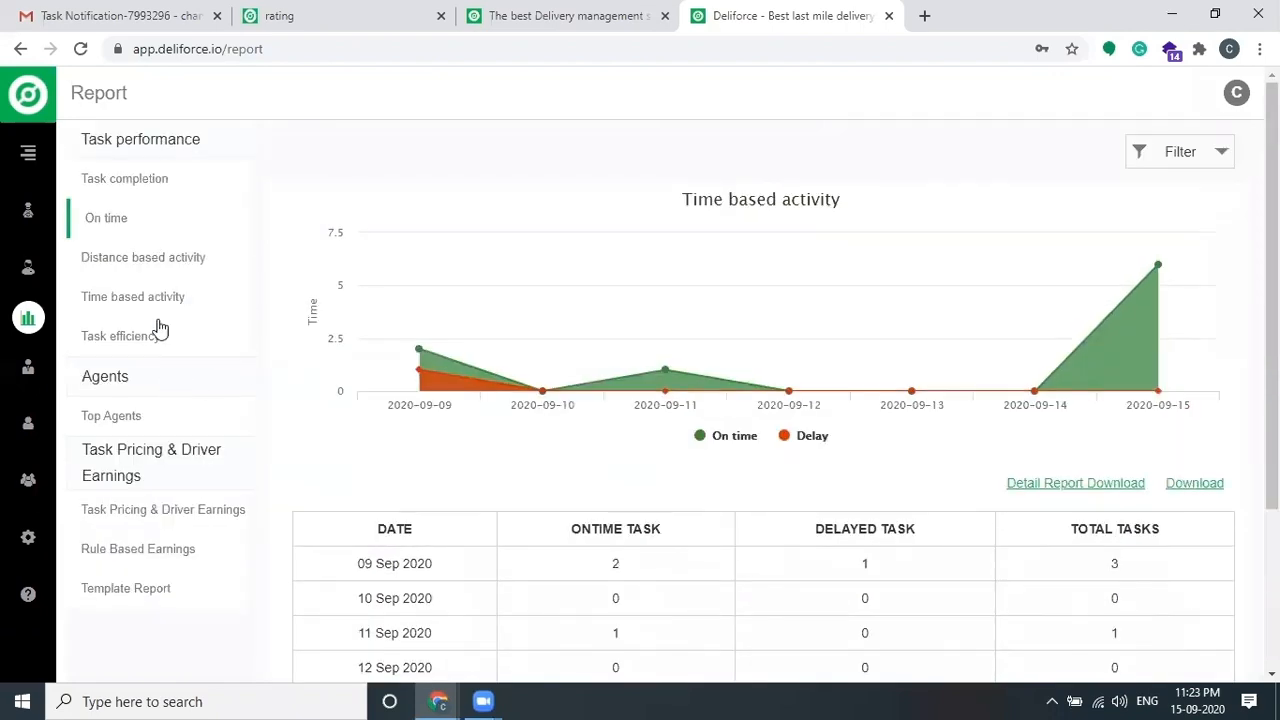
Step: Open the Distance based activity report and select the 09 Sep idle, in-transit and total distances
left_click(166, 259)
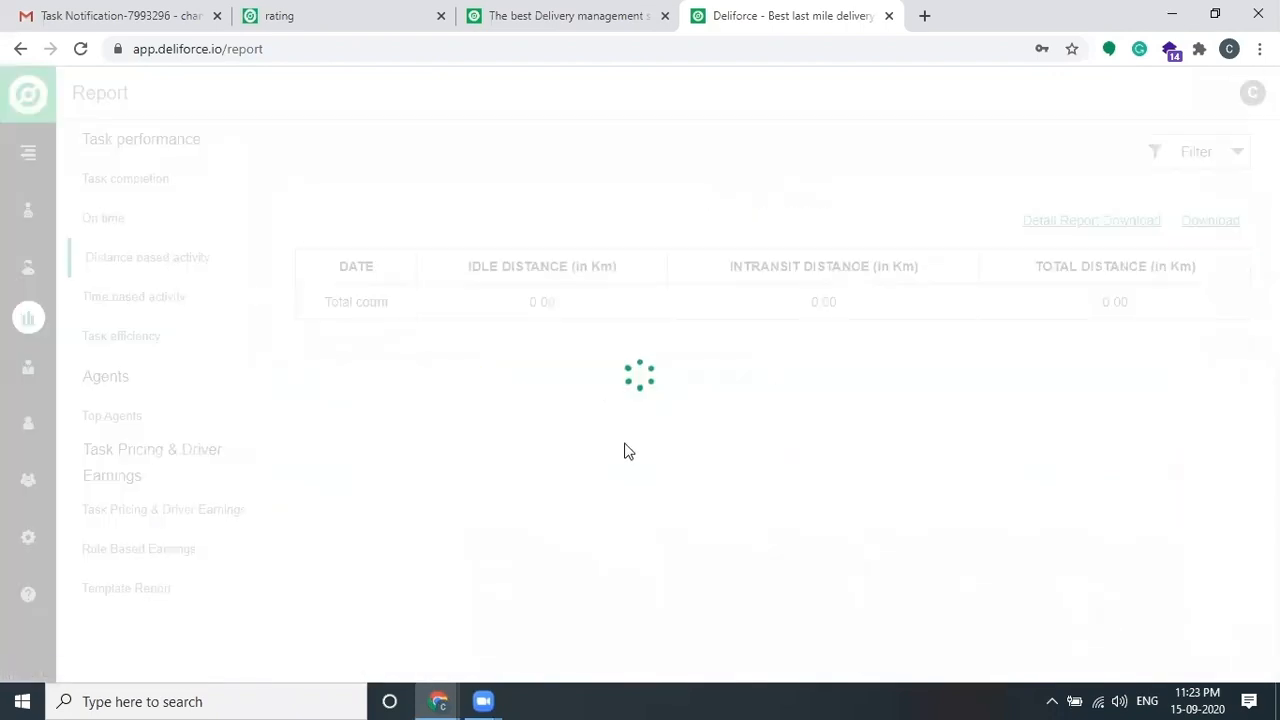
scroll(848, 445, "down", 3)
scroll(848, 445, "up", 3)
scroll(848, 445, "down", 3)
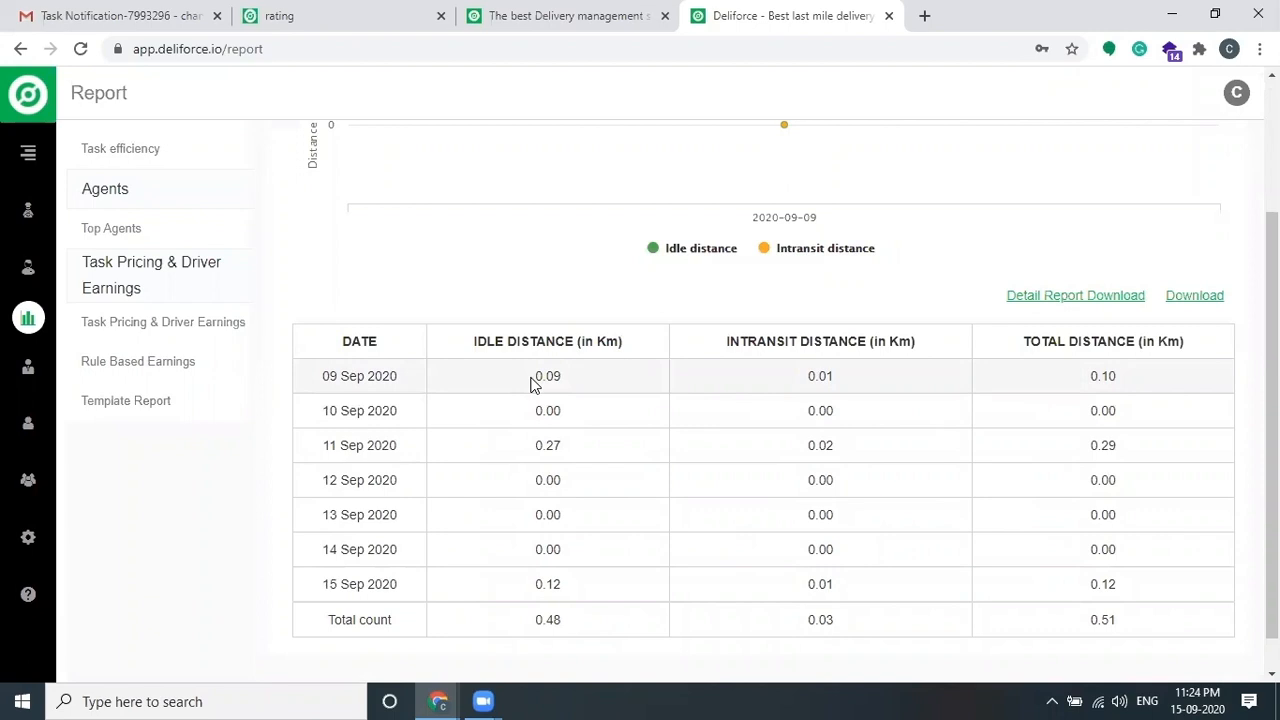
double_click(549, 380)
left_click_drag(800, 391, 886, 380)
left_click_drag(1078, 380, 1164, 385)
scroll(766, 437, "up", 3)
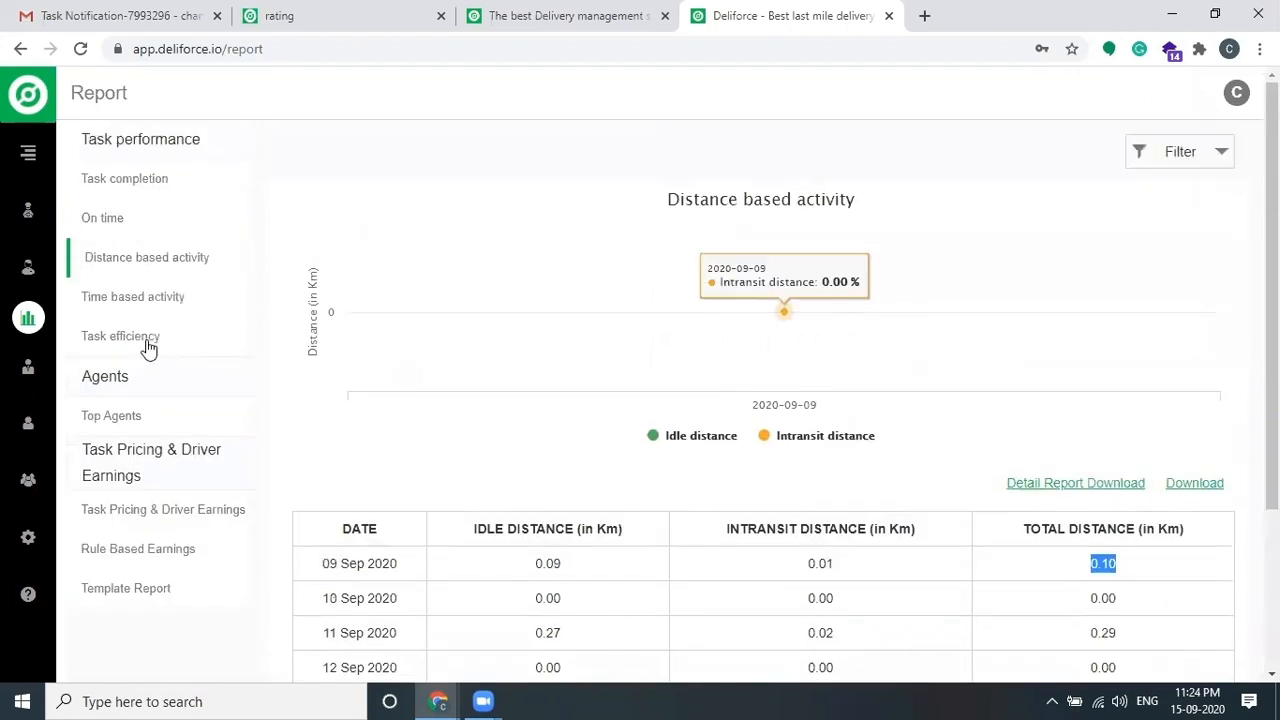
Step: Check the Time based activity report (12h 53m total), selecting 09 Sep in-transit time, then reach Template Report
left_click(183, 304)
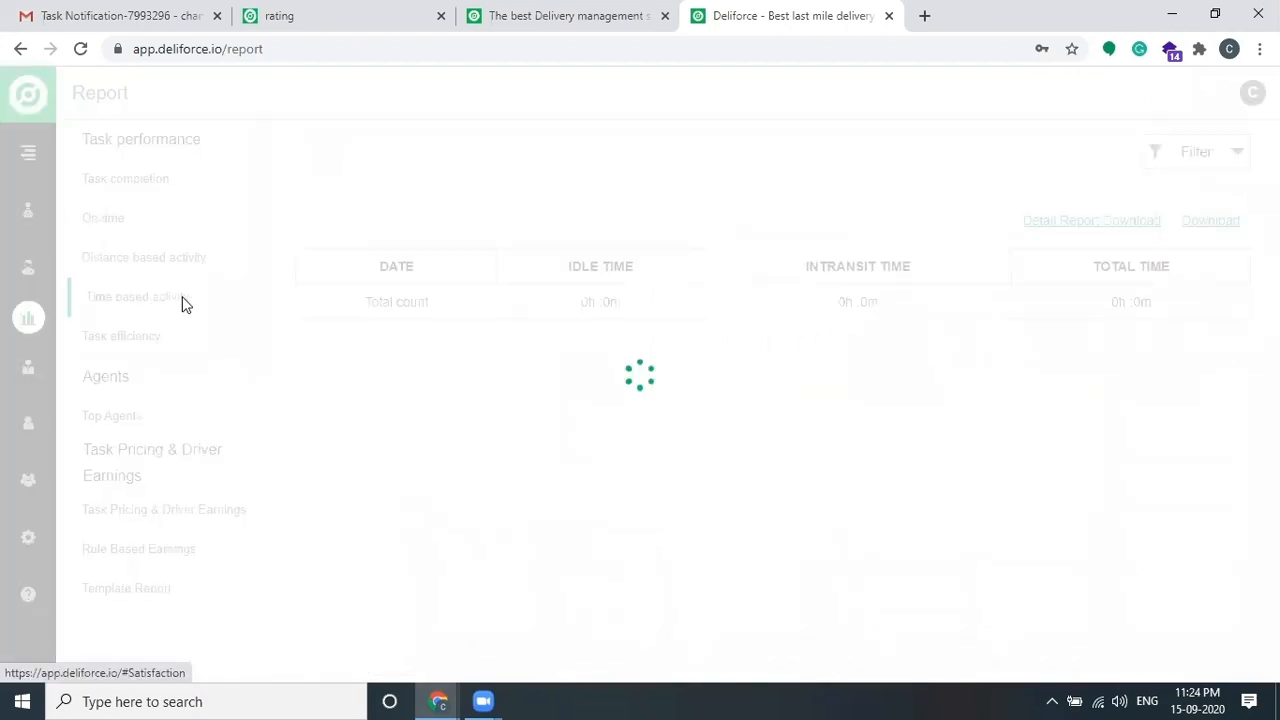
scroll(597, 449, "down", 3)
scroll(832, 457, "down", 2)
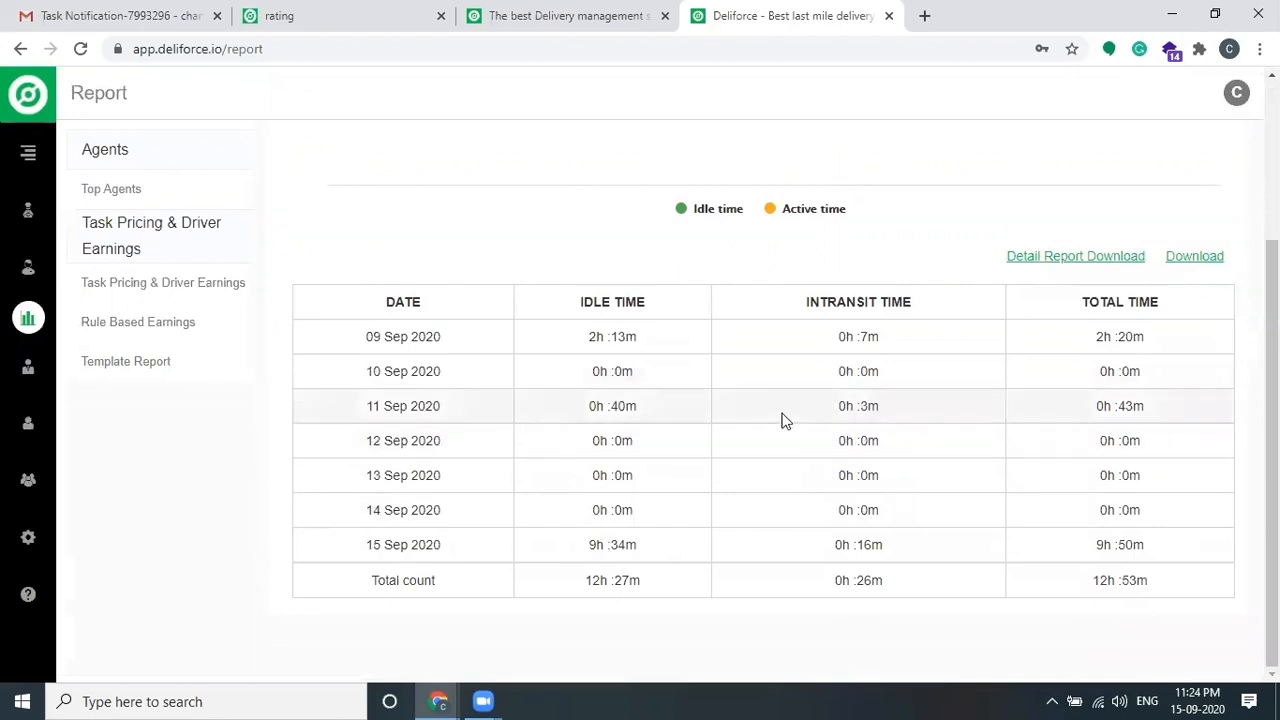
left_click_drag(827, 334, 913, 343)
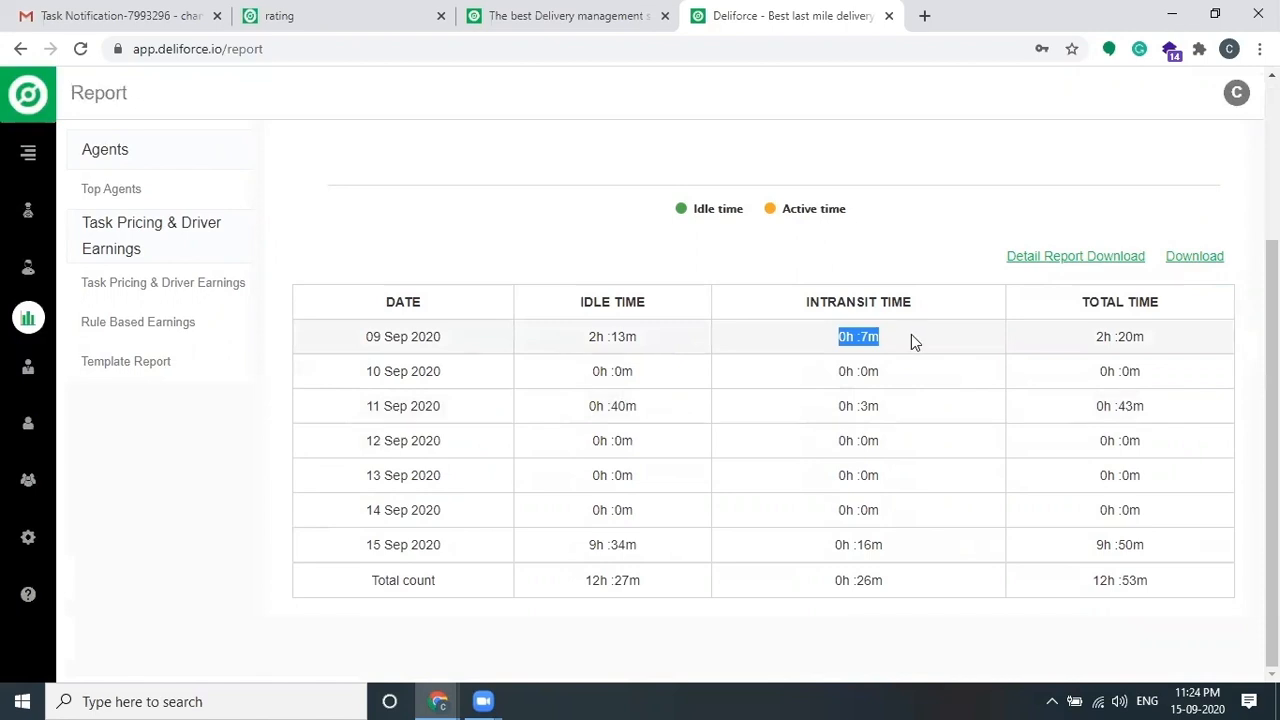
scroll(598, 448, "up", 2)
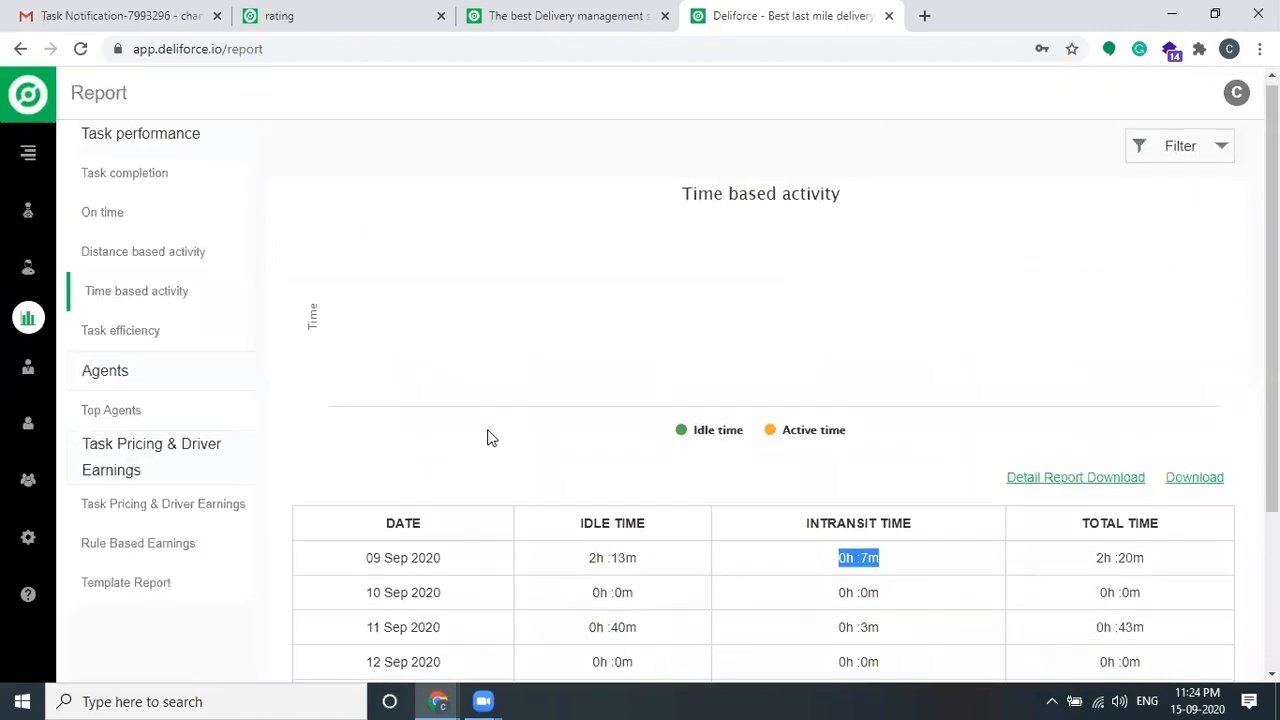
scroll(430, 428, "down", 1)
left_click(130, 497)
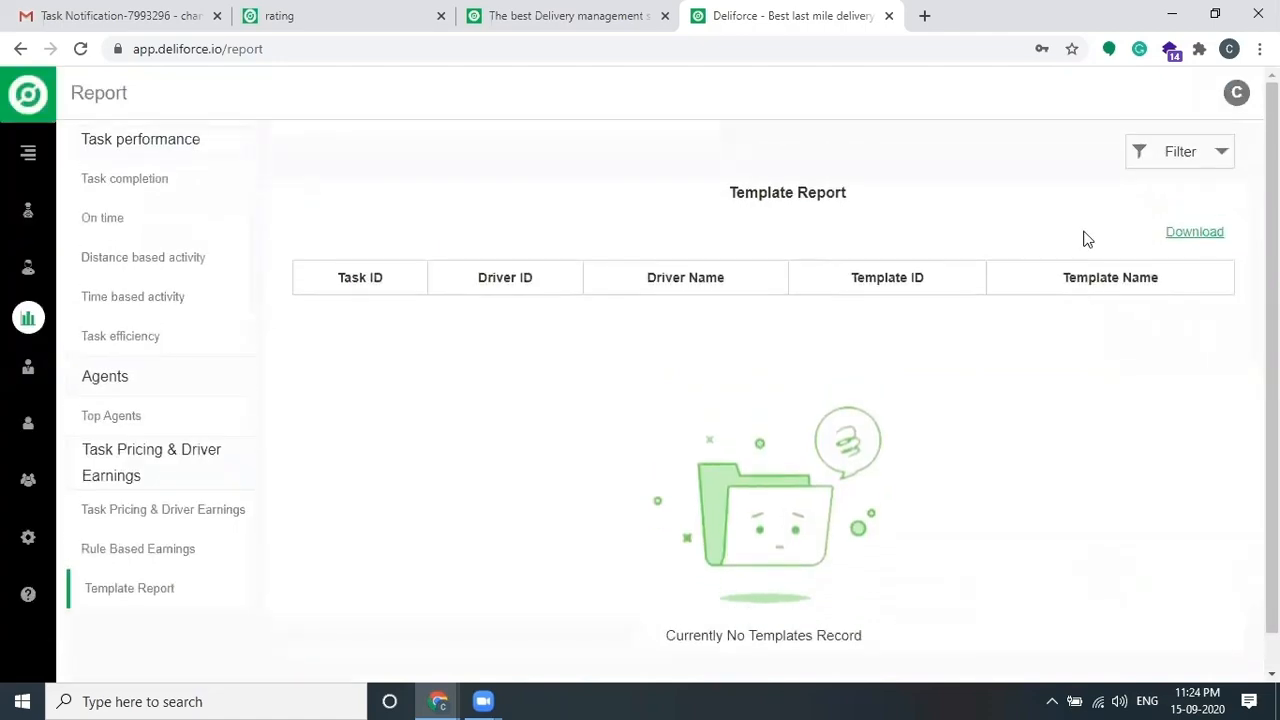
Step: Filter the report by the CashOnDelivery template product
left_click(1189, 155)
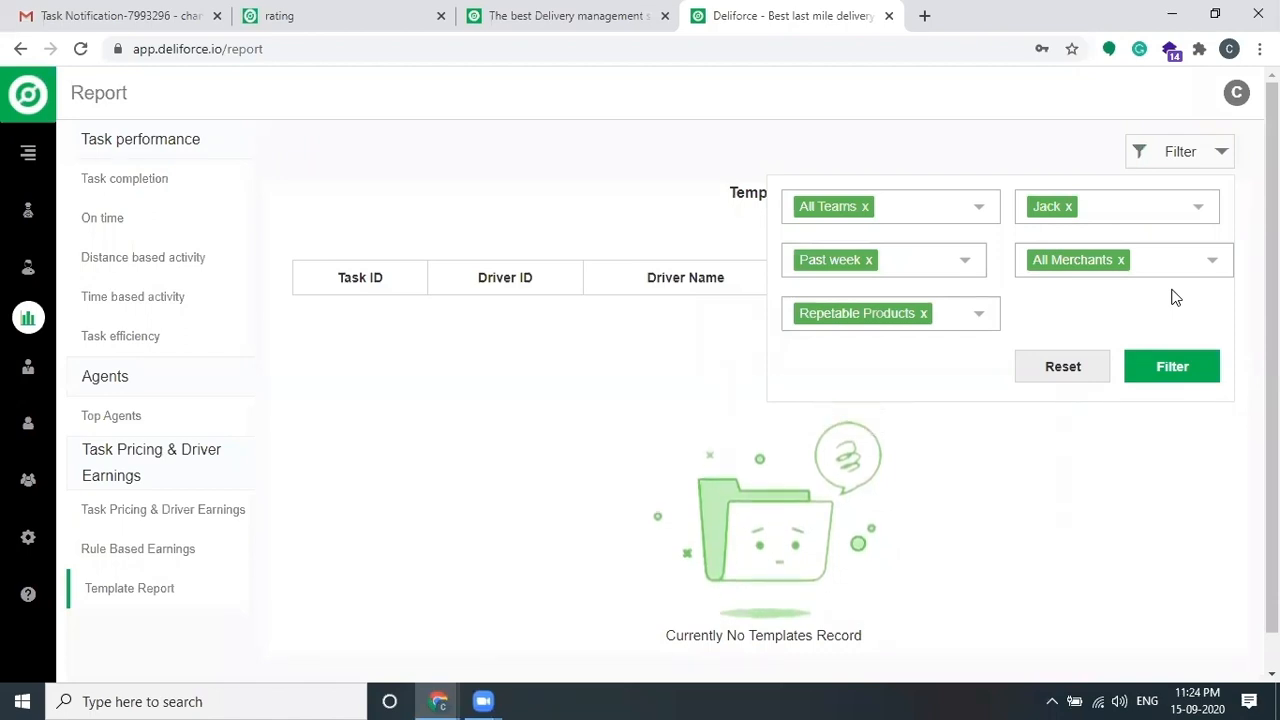
left_click(935, 315)
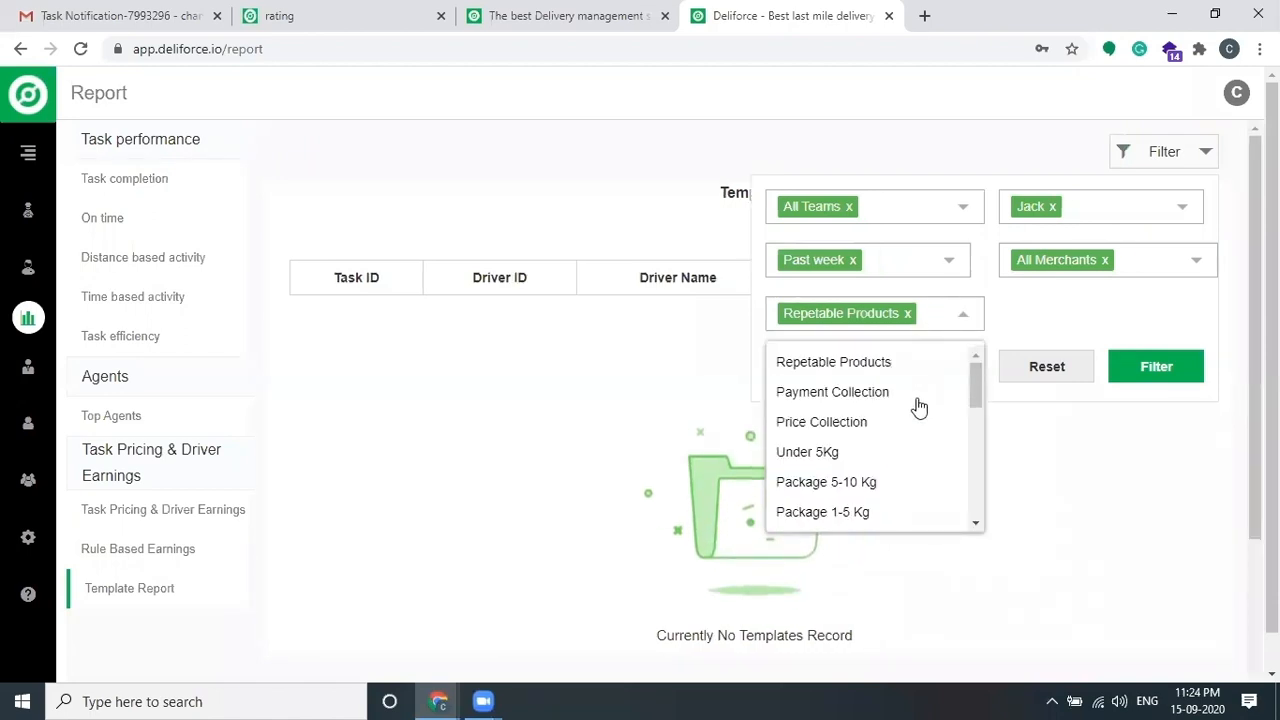
scroll(915, 410, "down", 5)
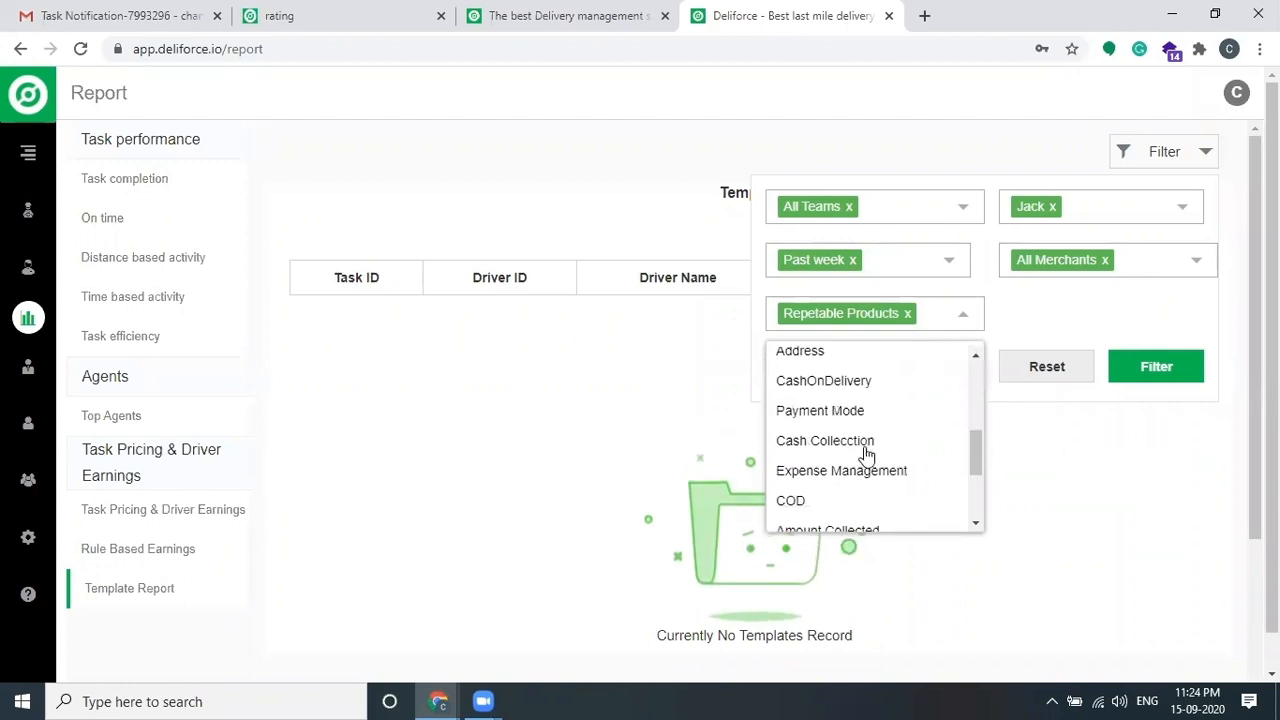
left_click(858, 388)
left_click(1168, 366)
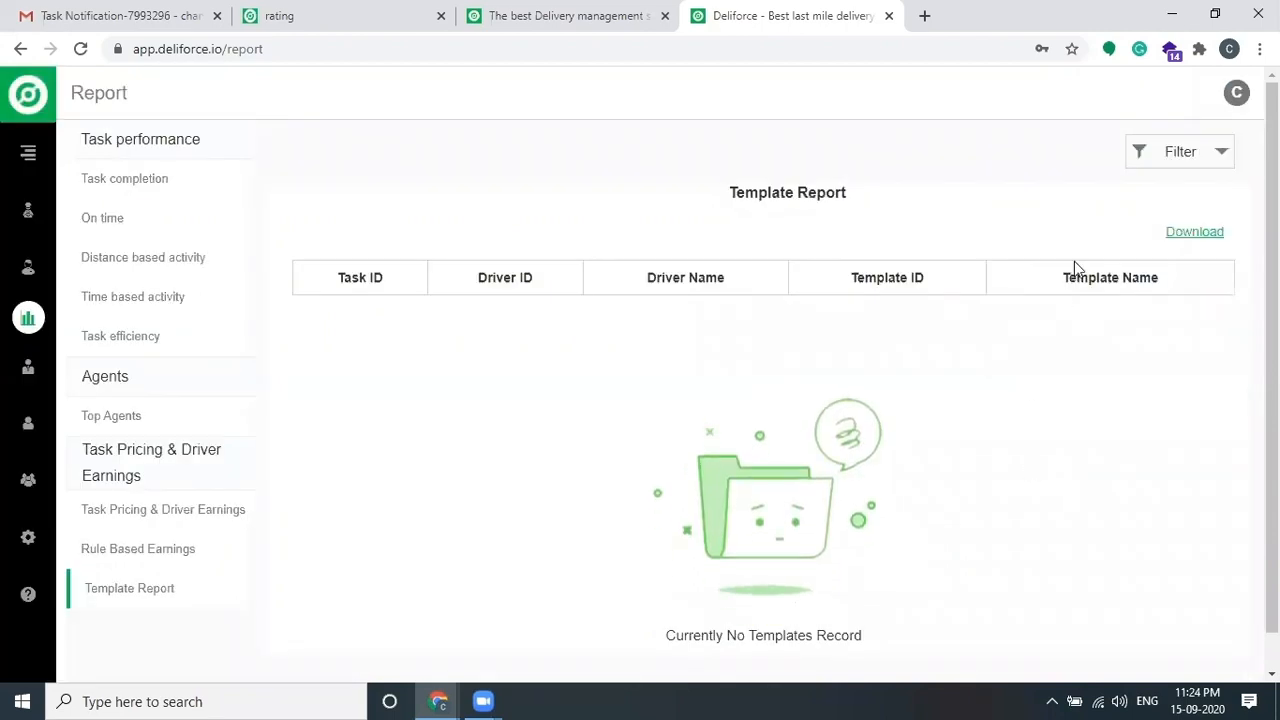
Step: Clear the agent filter so the report covers all agents
left_click(1177, 155)
left_click(1068, 207)
left_click(1178, 370)
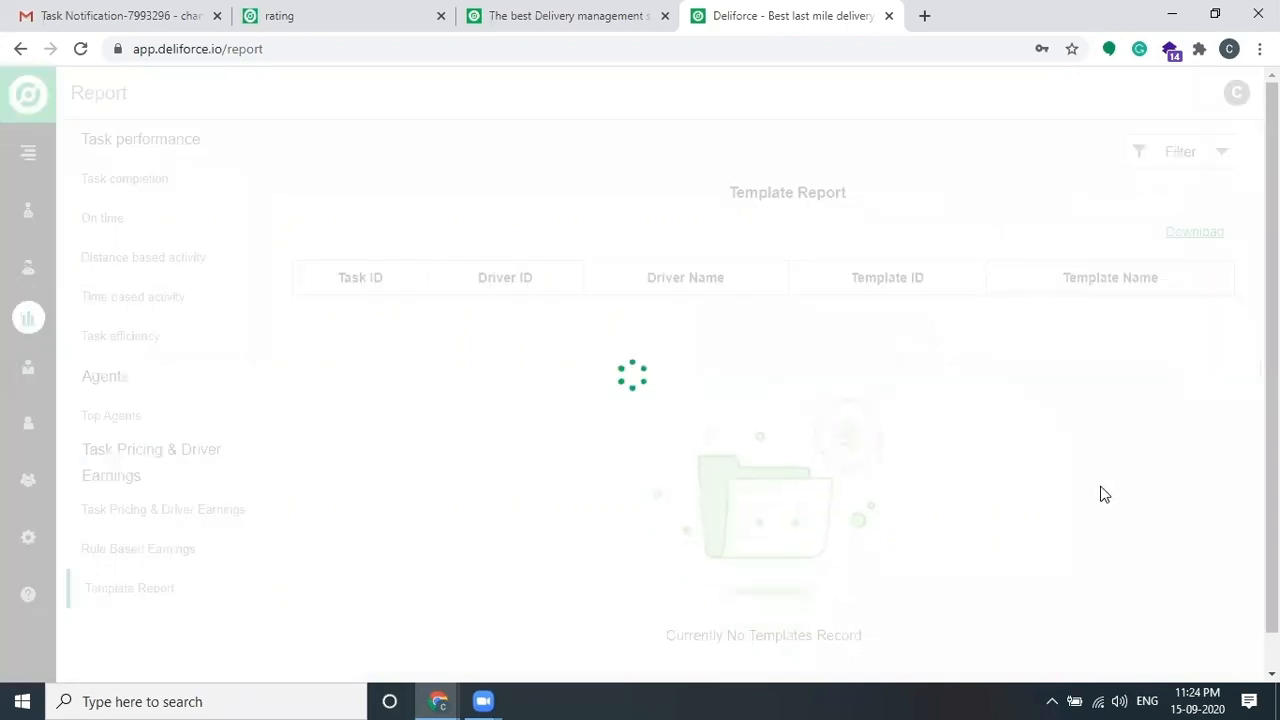
Step: Switch the date range to Today and back to Past week, then reload the page
left_click(1190, 157)
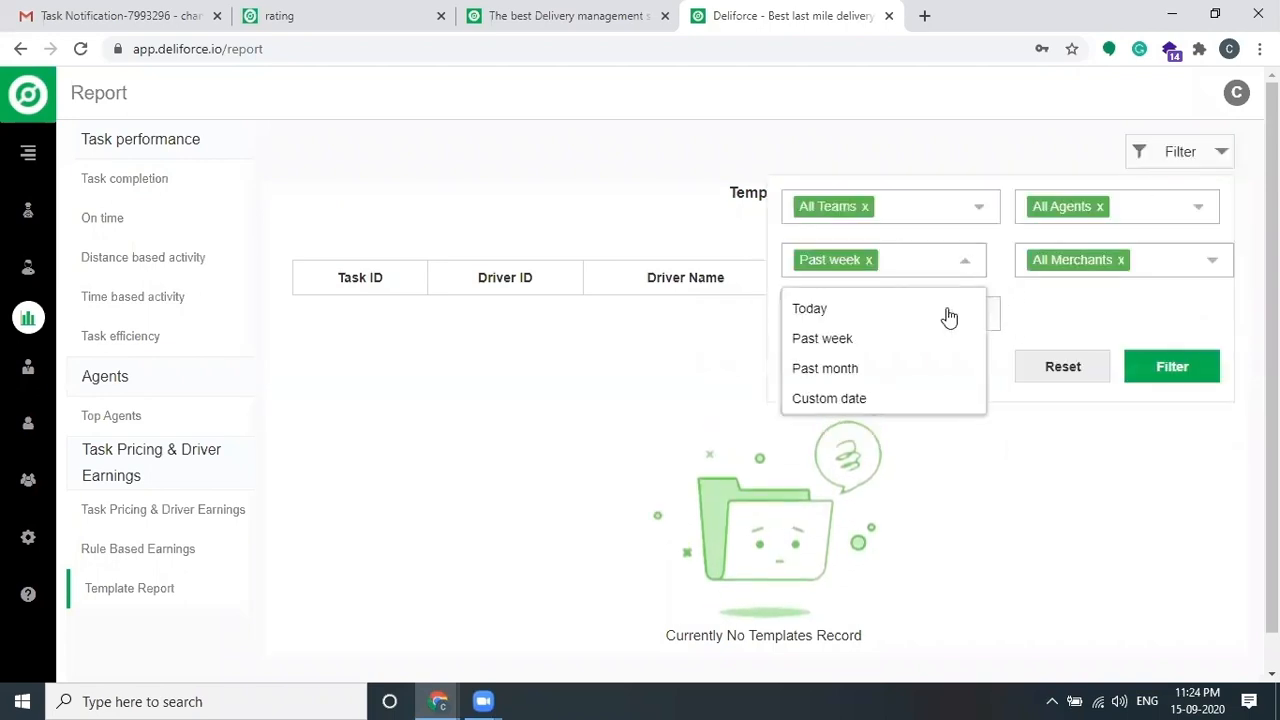
left_click(849, 309)
left_click(900, 268)
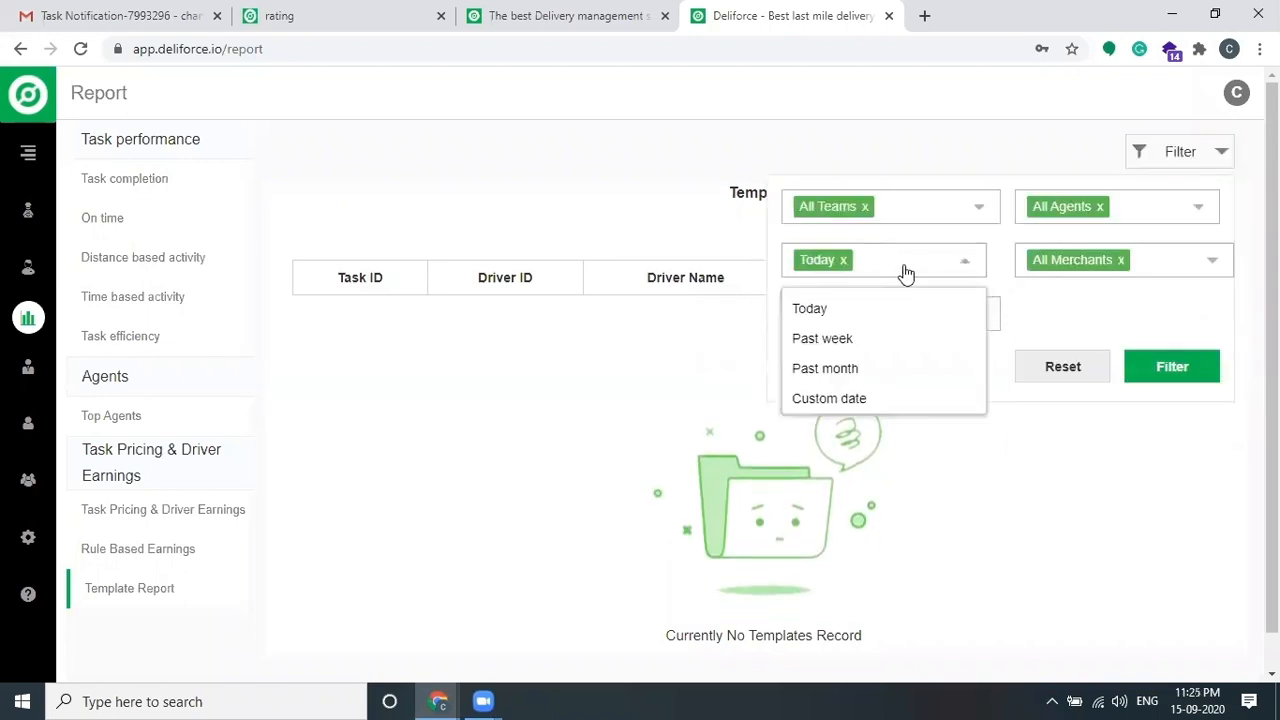
left_click(860, 337)
left_click(1172, 367)
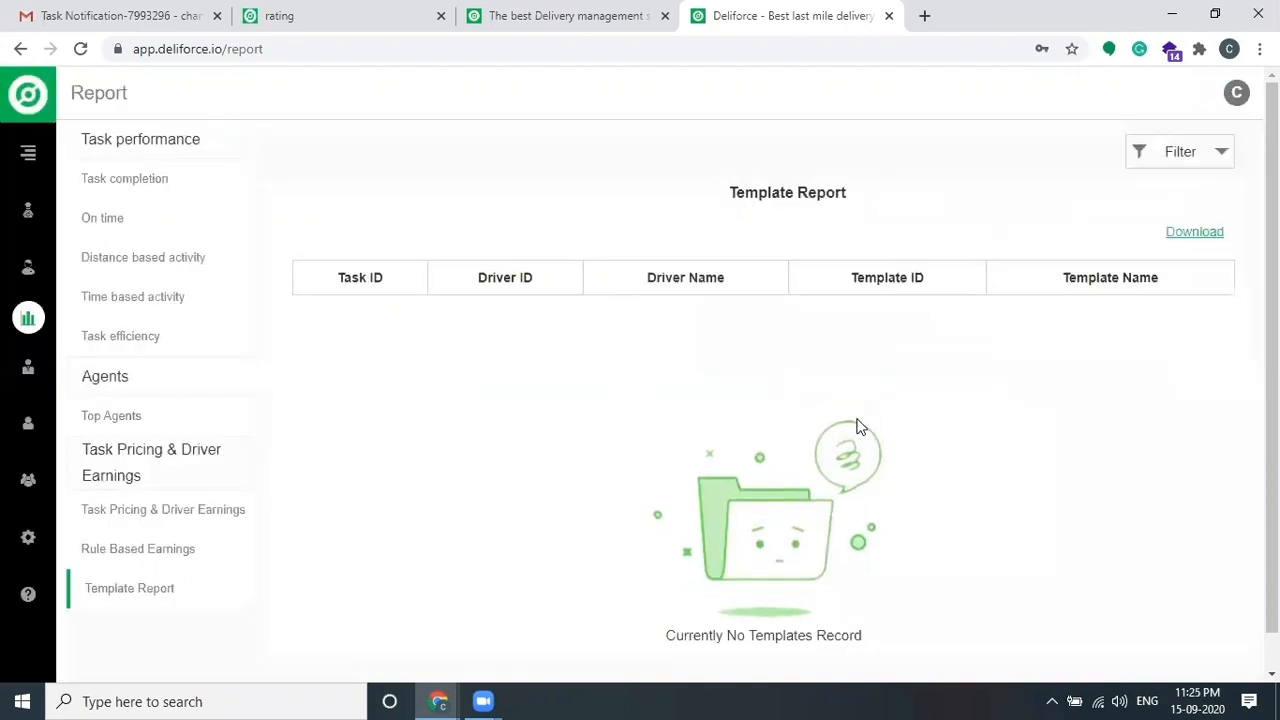
left_click(80, 49)
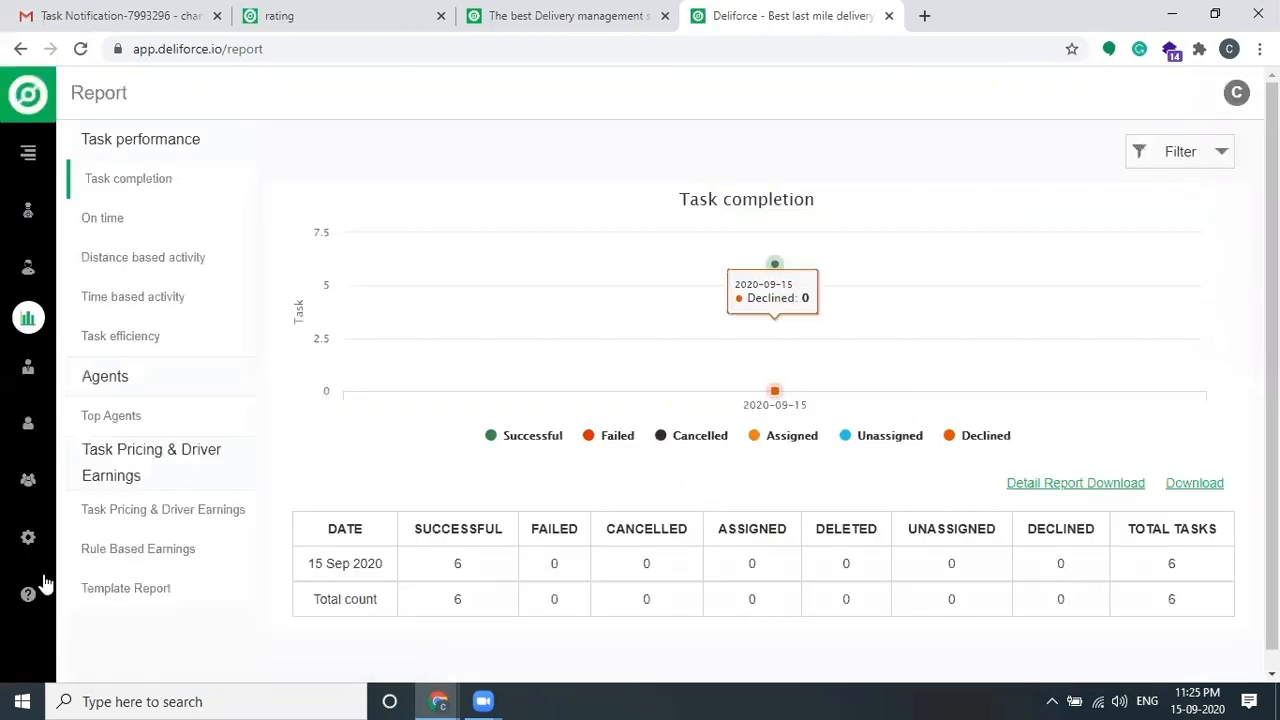
Step: Filter the Template Report to CashOnDelivery over the Past month, listing five task records
left_click(130, 592)
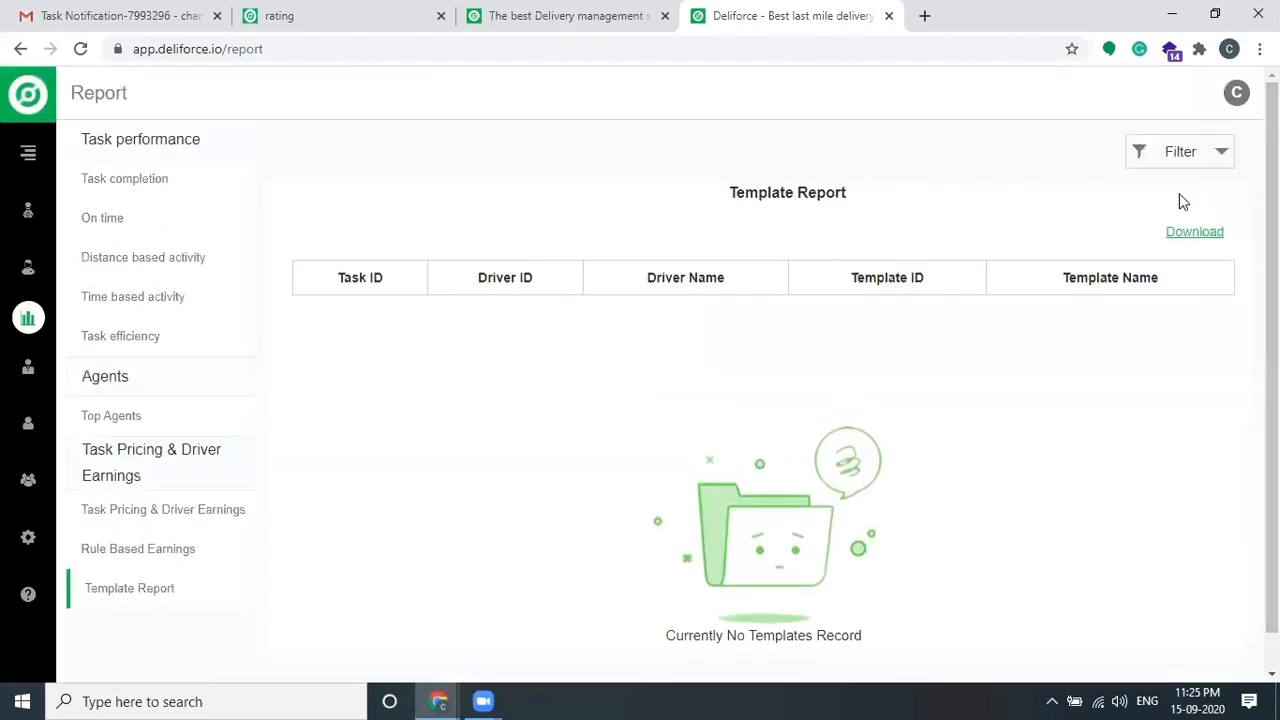
left_click(1176, 154)
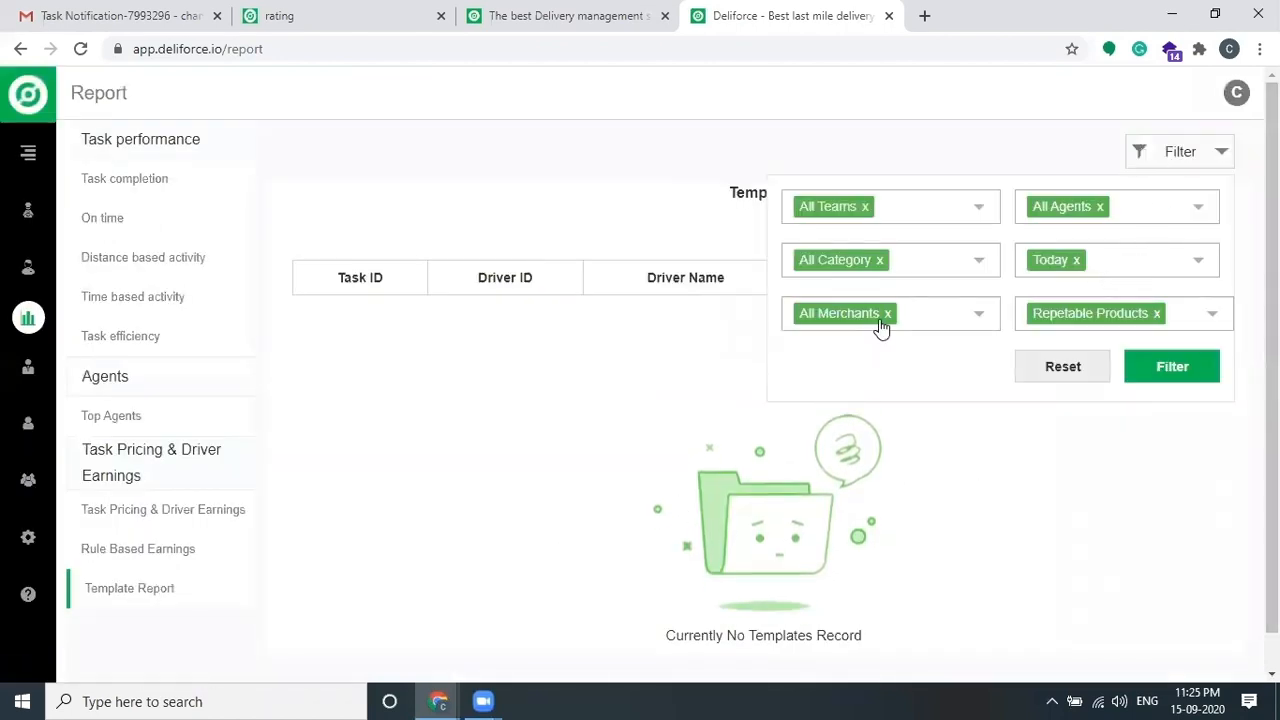
left_click(1071, 311)
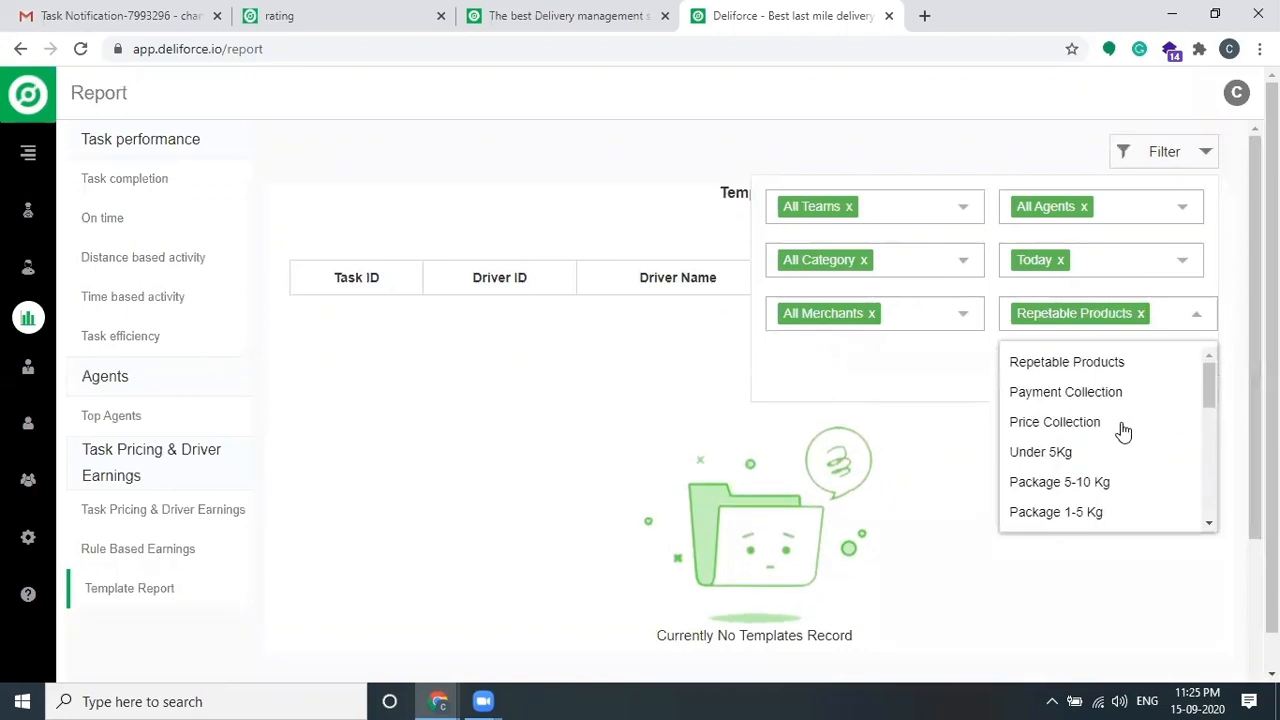
scroll(1123, 432, "down", 3)
left_click(1085, 472)
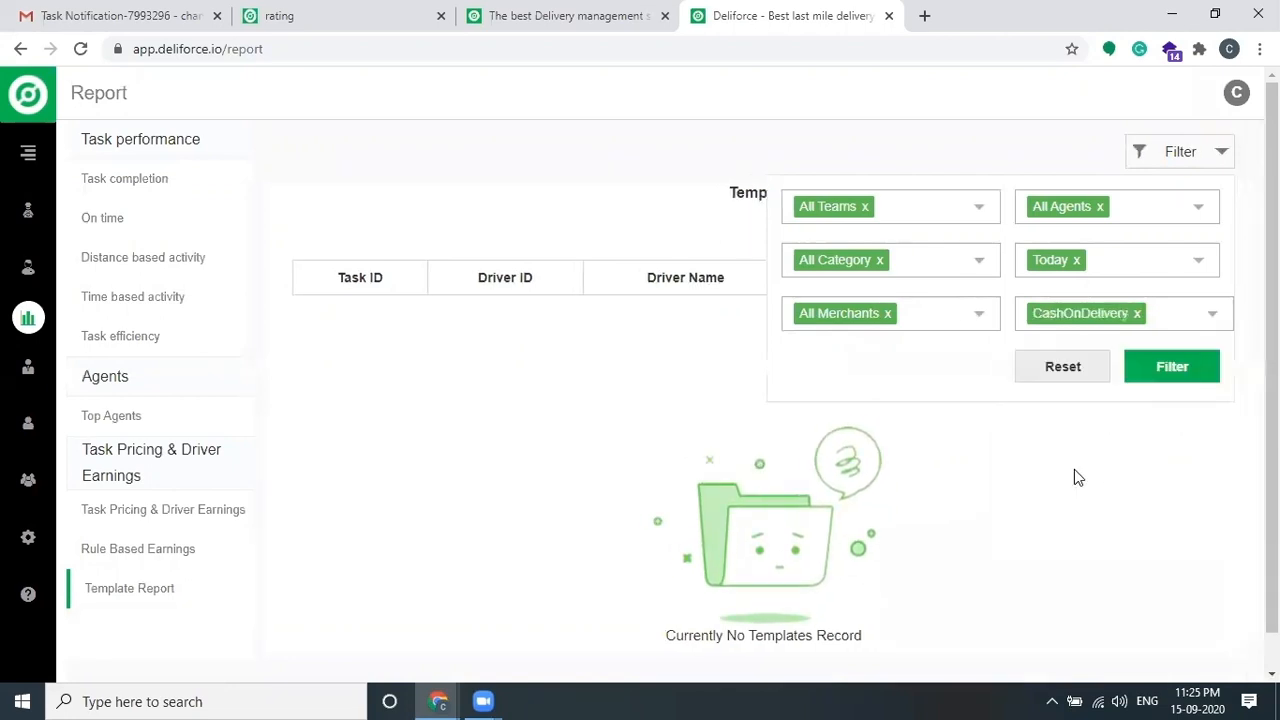
left_click(1120, 272)
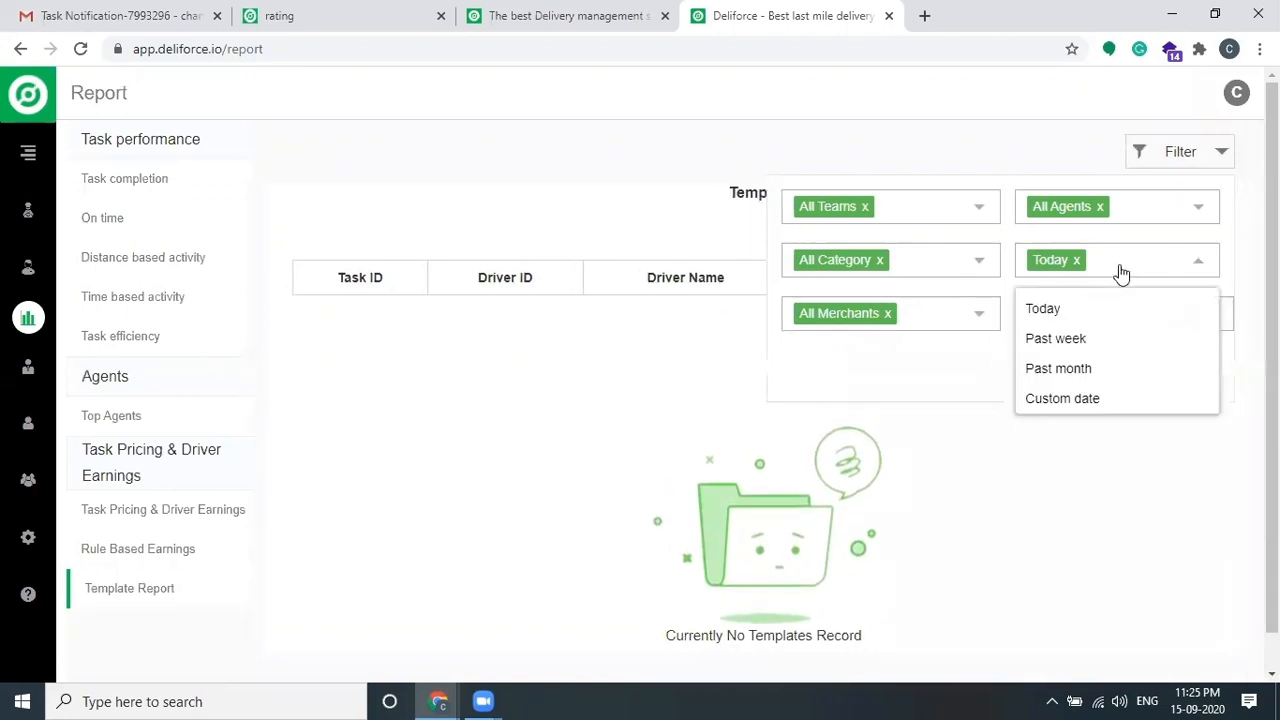
left_click(1068, 368)
left_click(1186, 377)
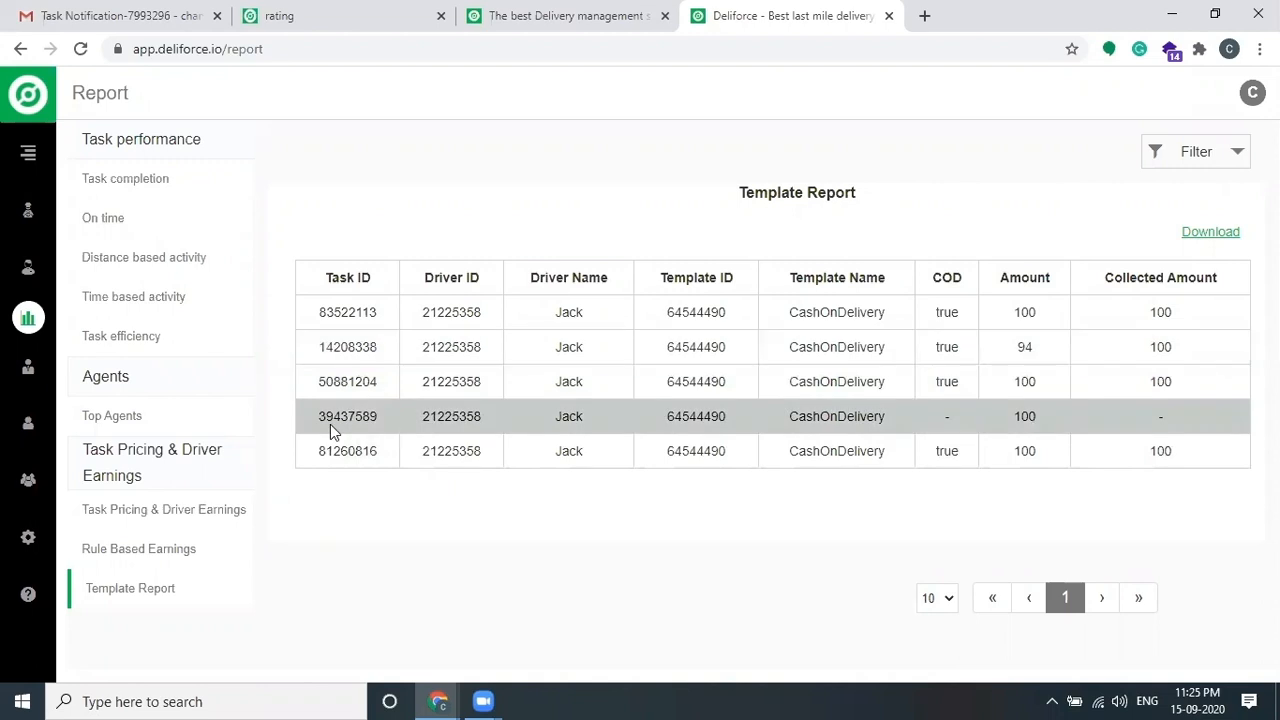
Step: Visit the Customers page, then view the agent marker's details on the dashboard map
left_click(30, 268)
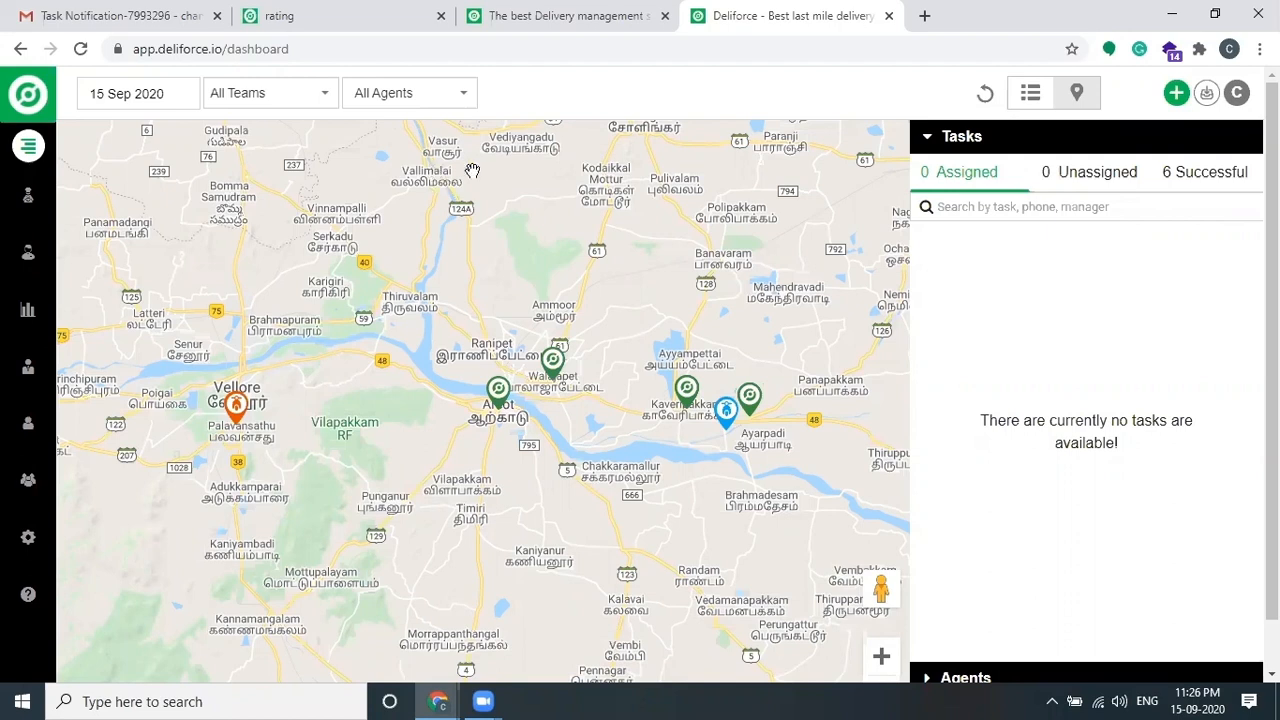
left_click(720, 432)
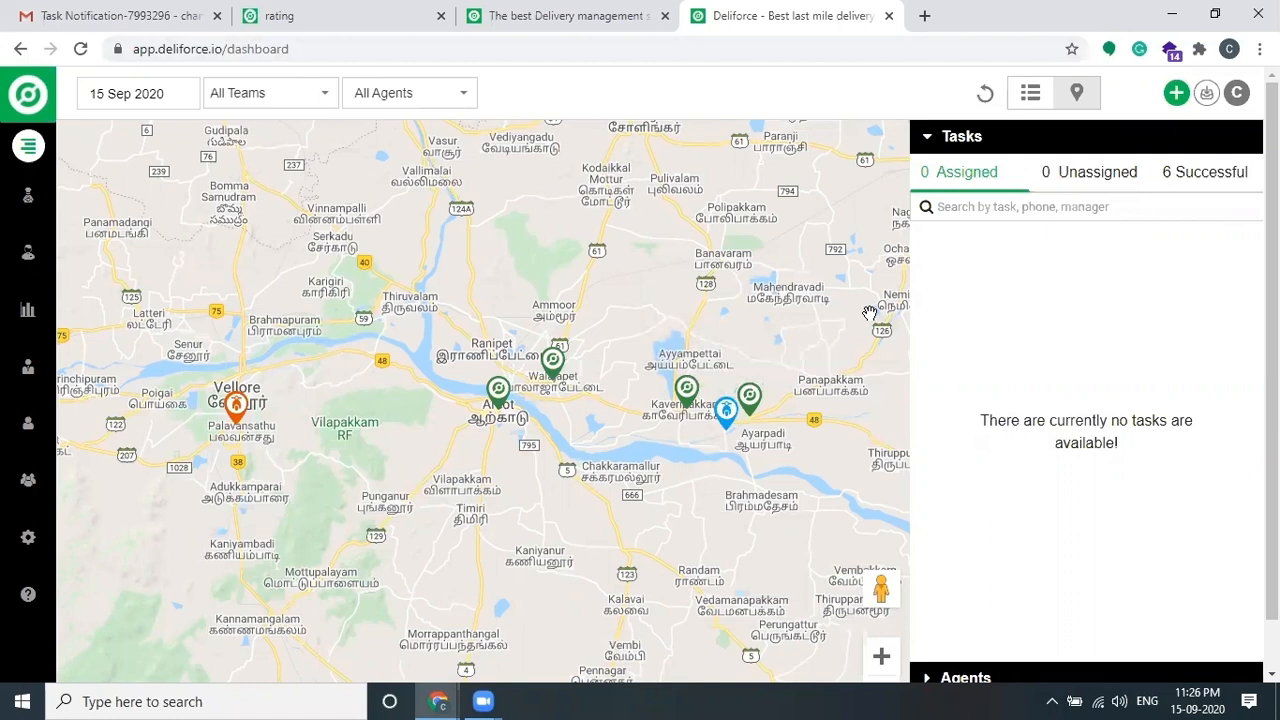